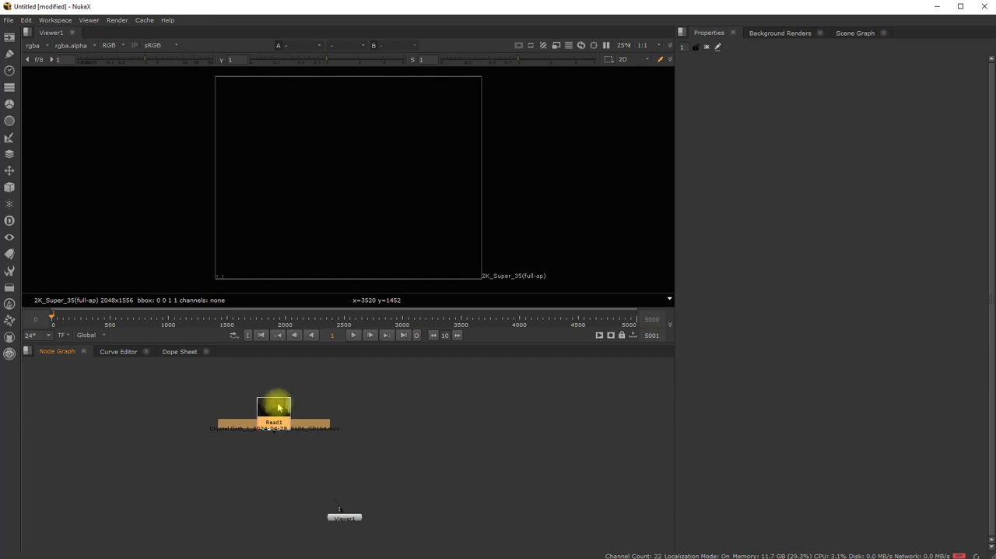
# - Connect the Read1 clip to the viewer and inspect the woman's face and glasses around frame 253
pyautogui.press('1')
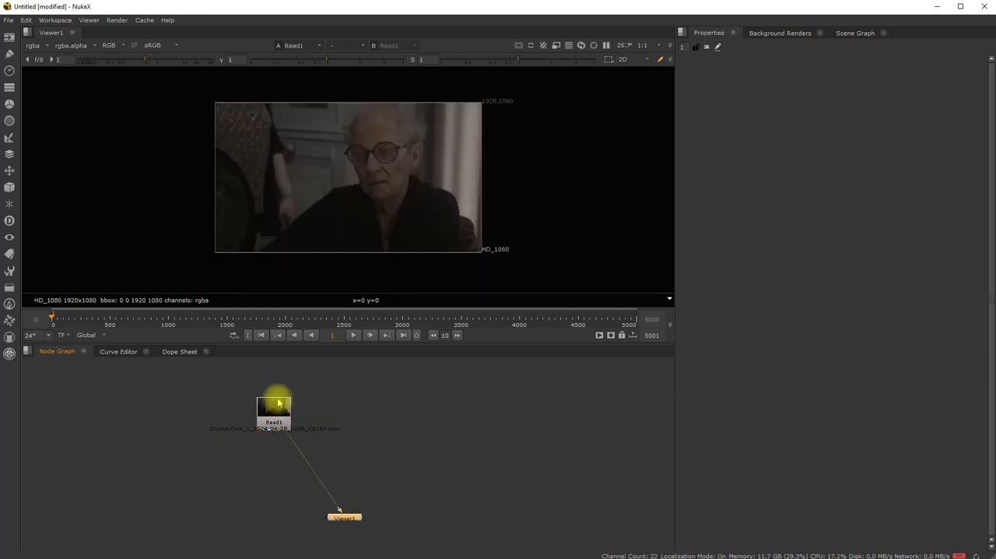
pyautogui.moveTo(49, 318); pyautogui.dragTo(82, 320)
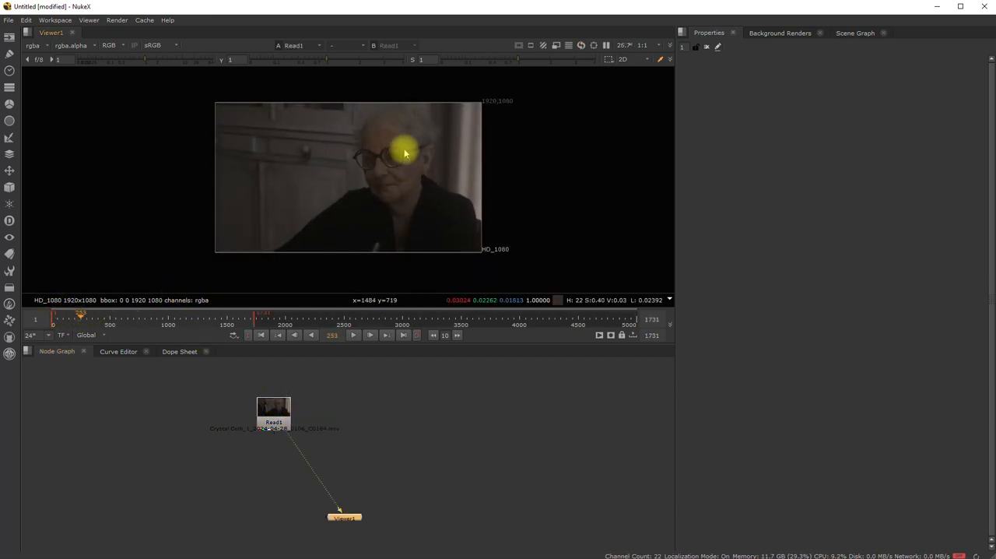
pyautogui.scroll(4, 404, 153)
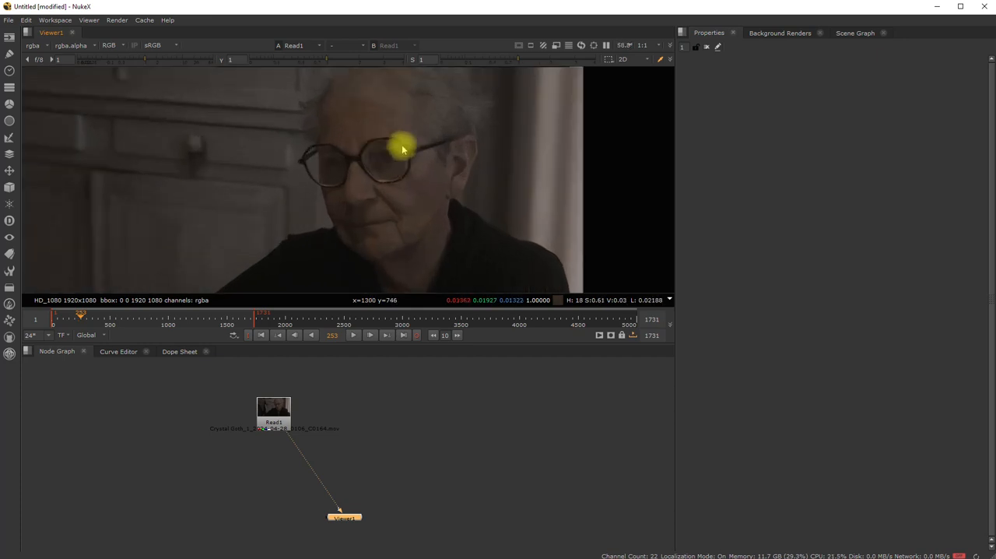
pyautogui.scroll(-3, 319, 195)
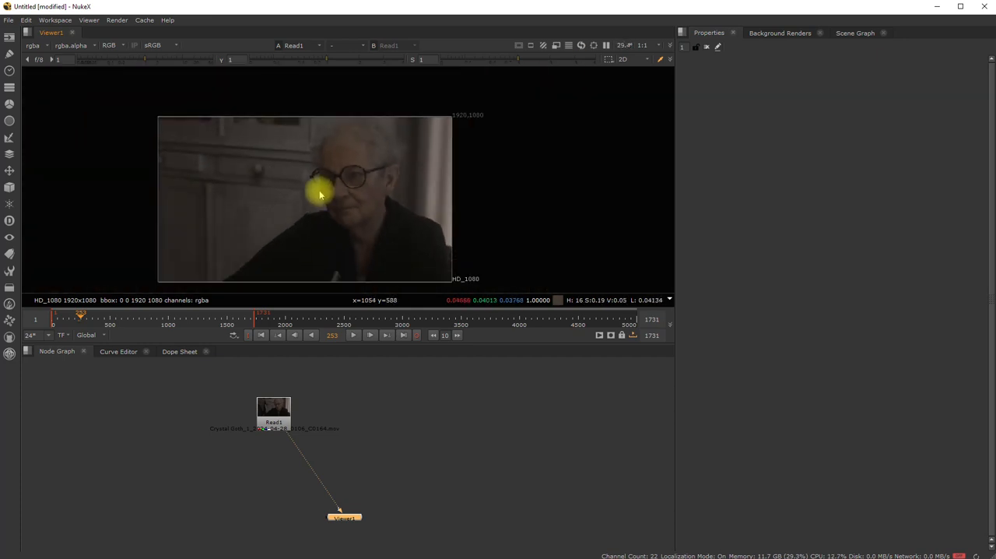
pyautogui.scroll(1, 320, 195)
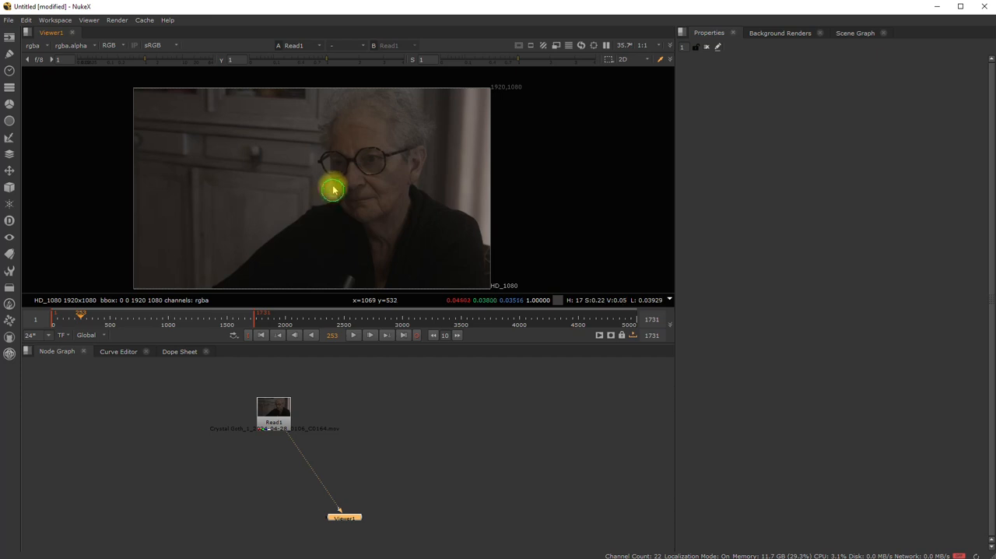
pyautogui.moveTo(333, 190); pyautogui.dragTo(334, 184, button='middle')
# - Scrub through the Read1 footage along the timeline to examine the shot at different frames
pyautogui.moveTo(81, 318); pyautogui.dragTo(88, 338)
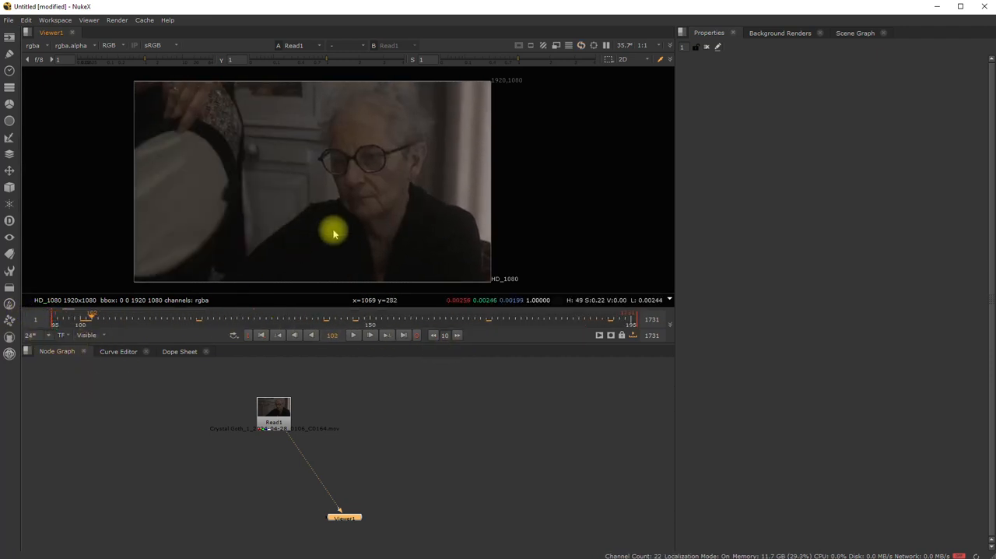
pyautogui.scroll(1, 335, 232)
pyautogui.scroll(-1, 343, 229)
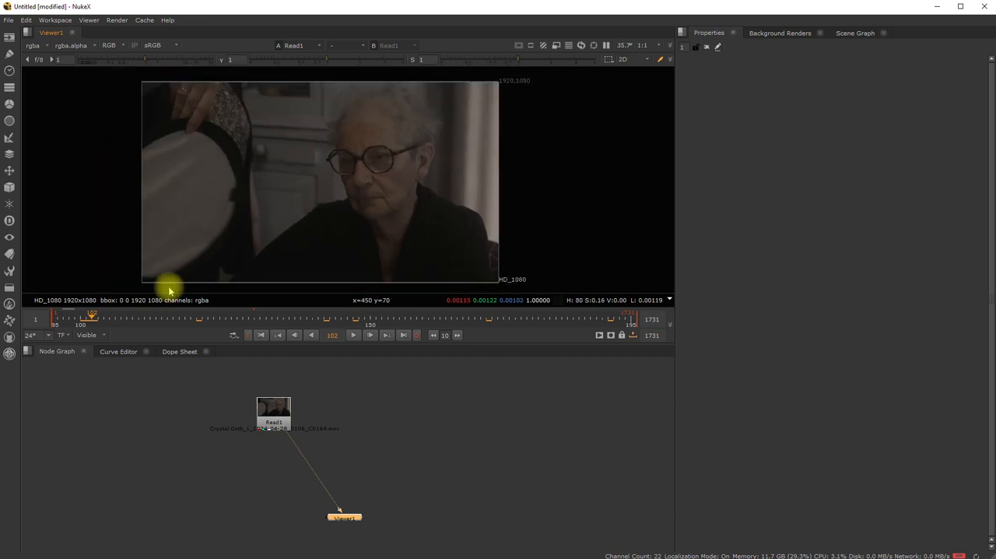
pyautogui.moveTo(91, 319); pyautogui.dragTo(991, 240)
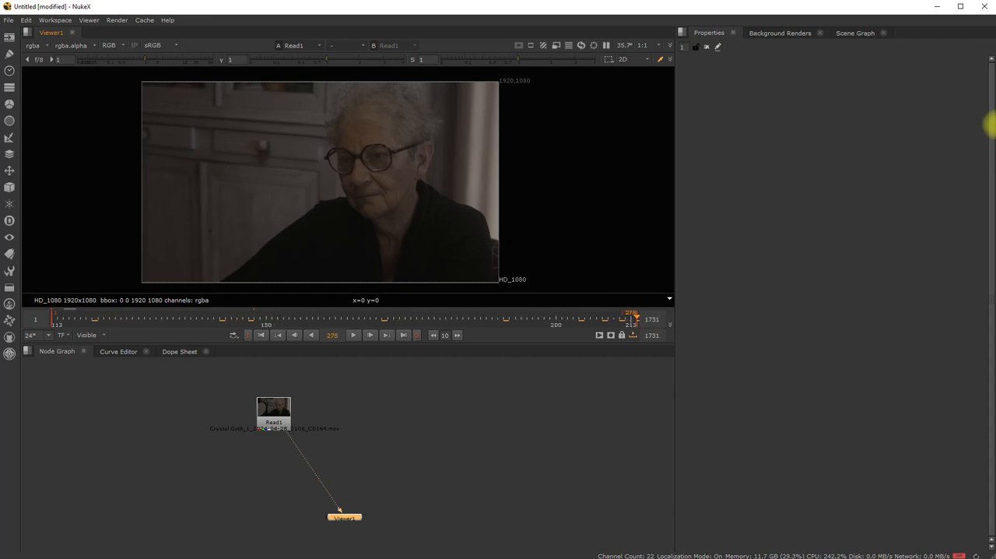
pyautogui.moveTo(993, 125); pyautogui.dragTo(991, 153)
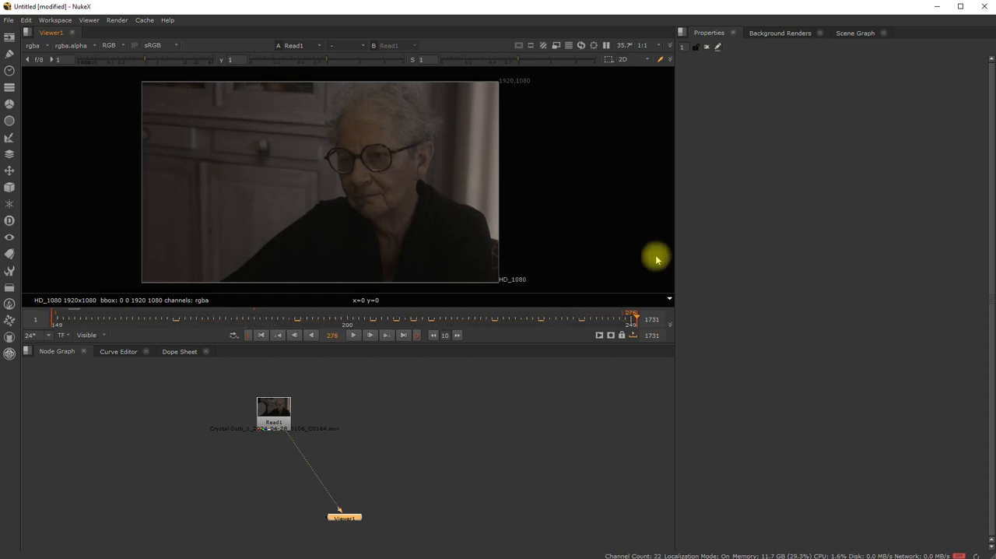
pyautogui.moveTo(597, 315); pyautogui.dragTo(652, 319, button='middle')
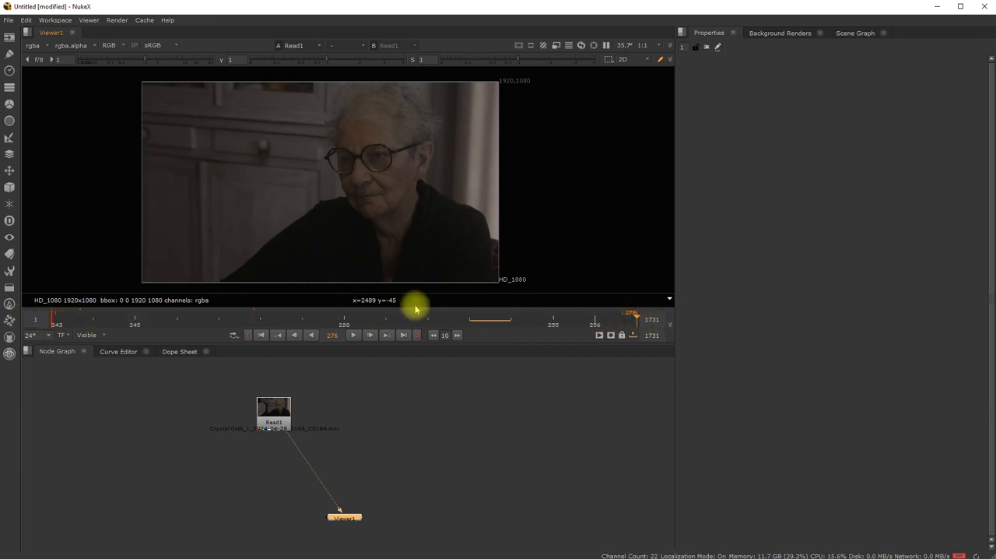
pyautogui.moveTo(644, 312); pyautogui.dragTo(991, 295)
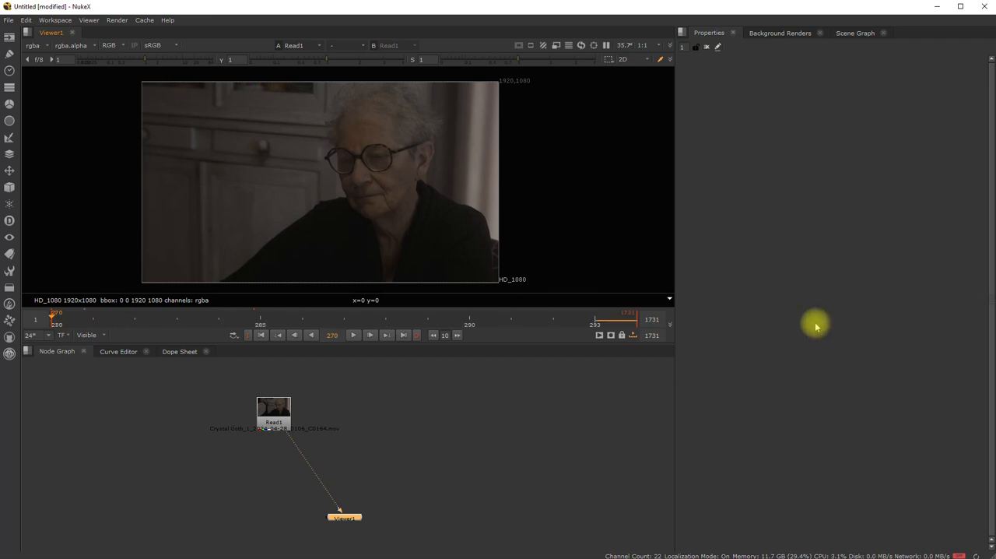
# - Set the viewer's first frame to 1350 and switch the timeline range mode to In/Out
pyautogui.moveTo(39, 317); pyautogui.dragTo(21, 317)
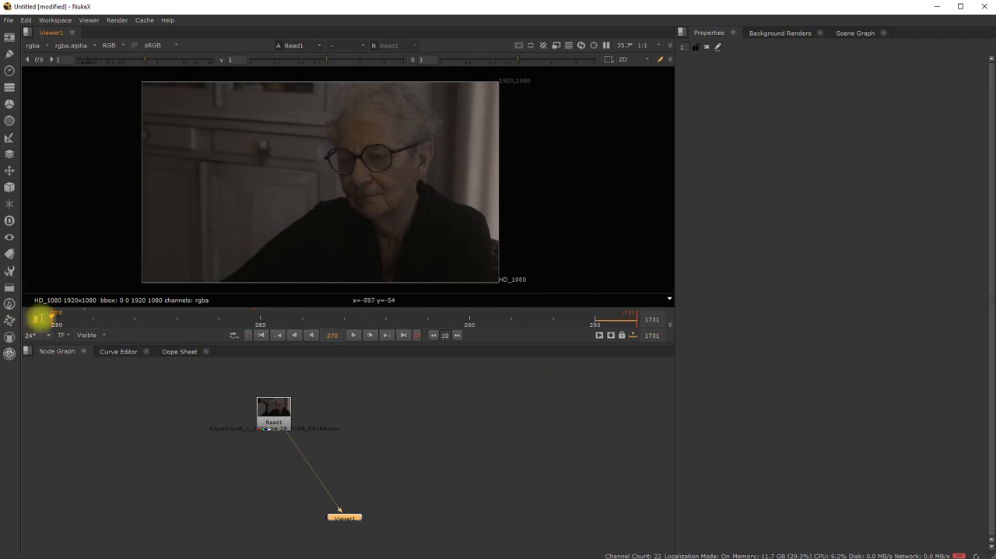
pyautogui.write('1000')
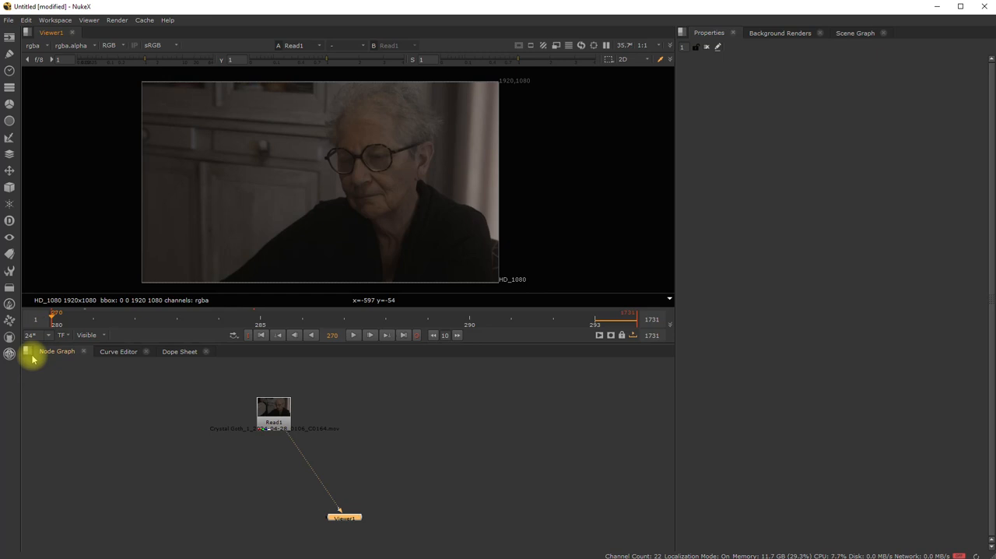
pyautogui.write('0')
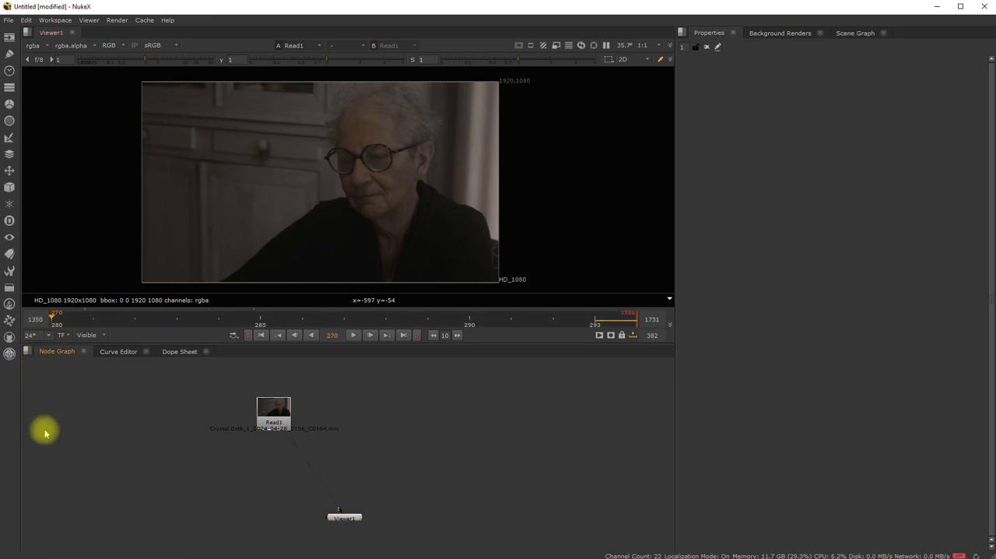
pyautogui.click(89, 334)
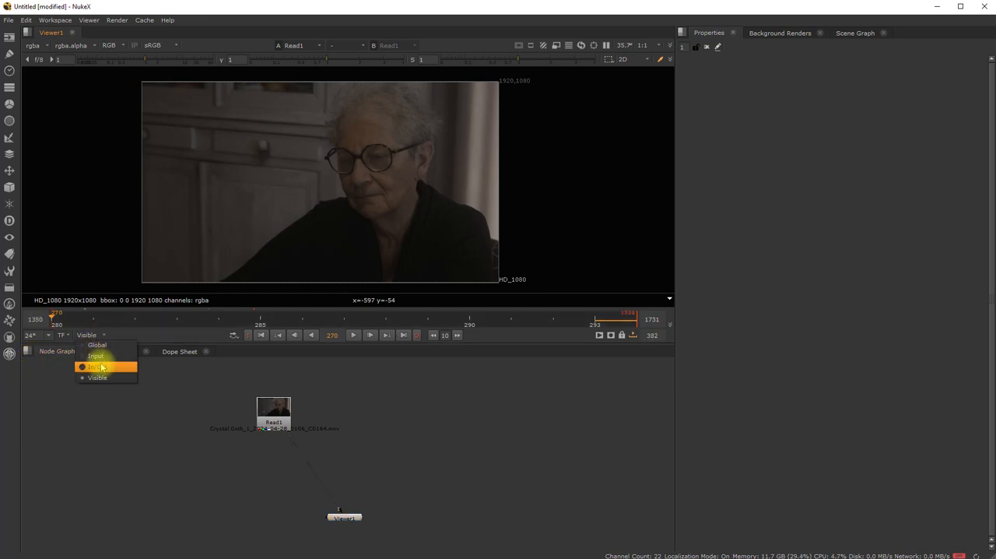
pyautogui.click(102, 369)
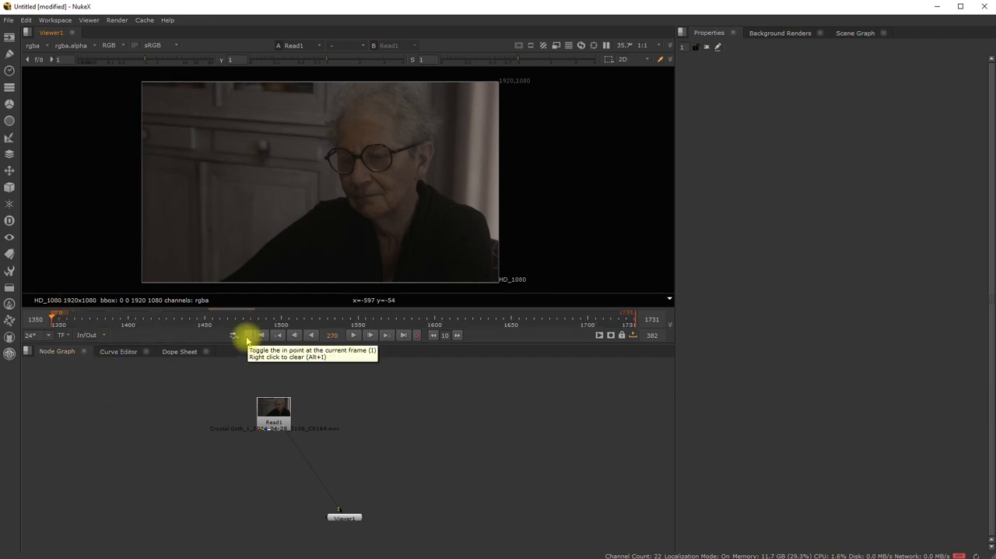
# - Set the viewer's In/Out range to start at frame 1350 and end at frame 1450
pyautogui.click(247, 335)
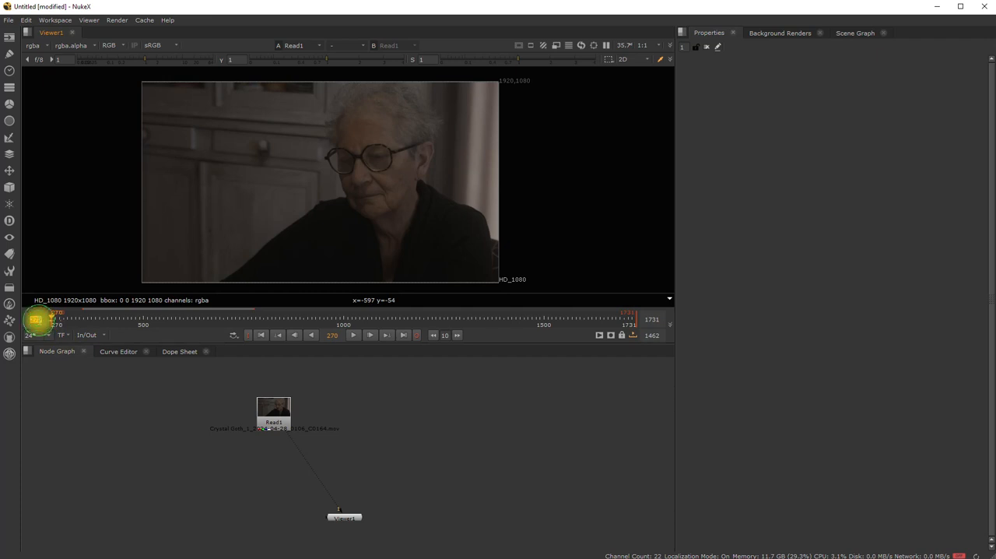
pyautogui.write('1350')
pyautogui.press('Return')
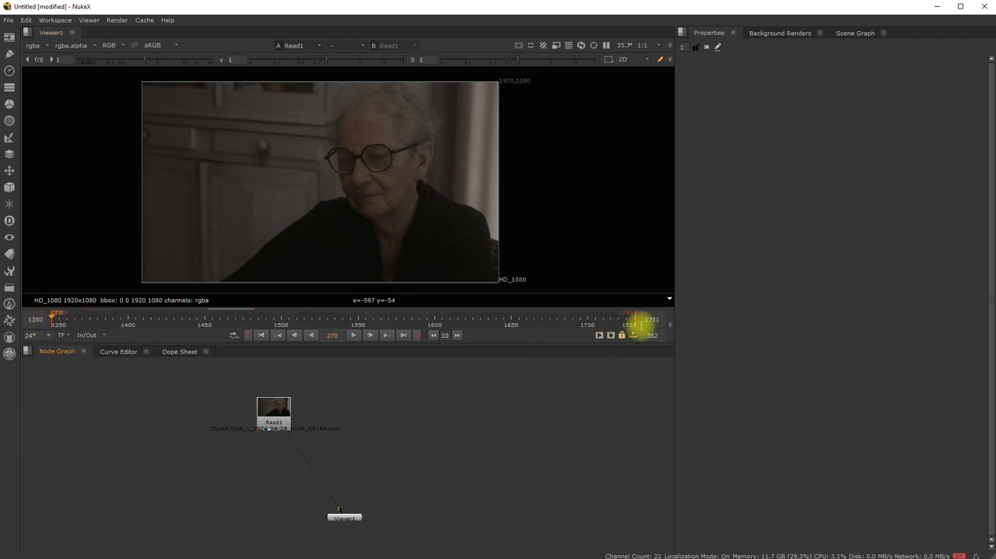
pyautogui.moveTo(642, 319); pyautogui.dragTo(677, 318)
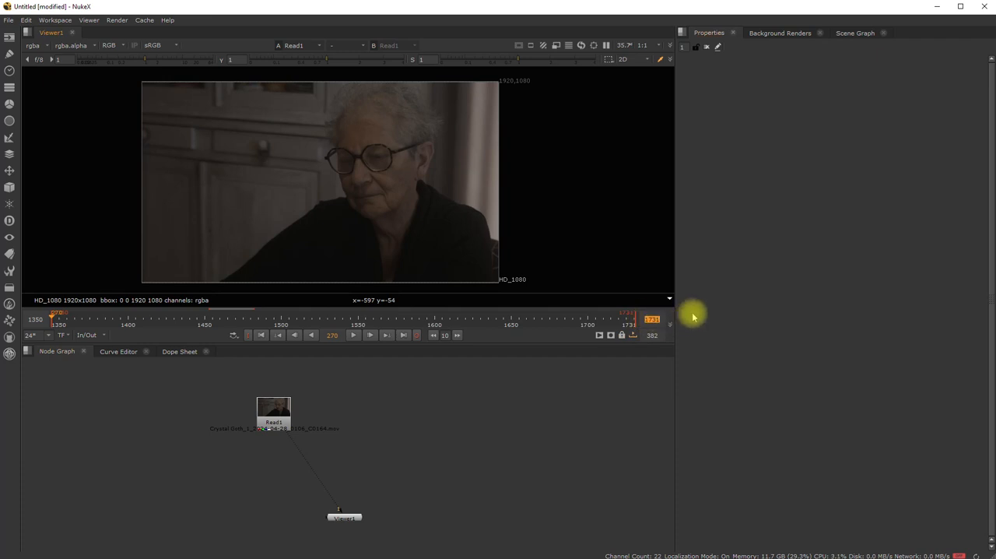
pyautogui.write('1450')
pyautogui.click(454, 416)
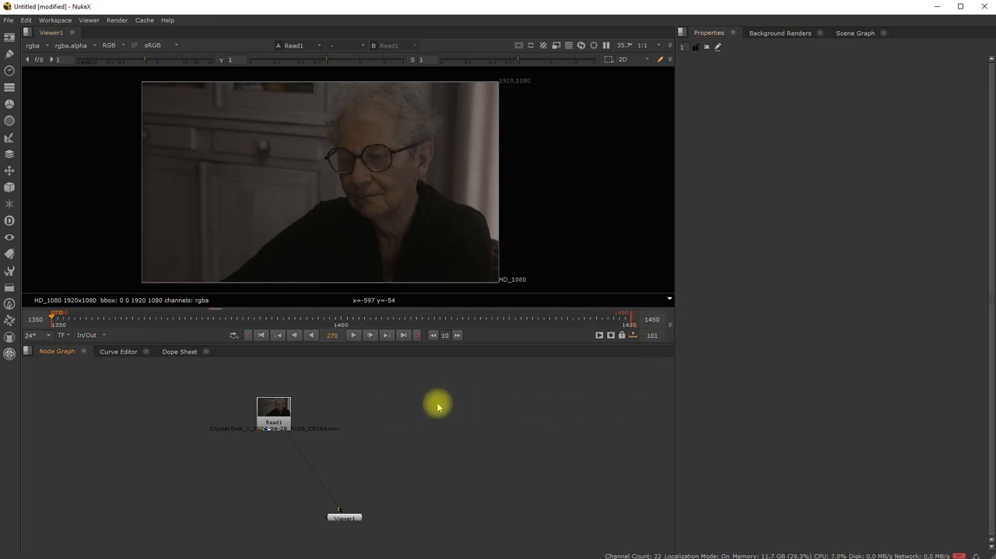
pyautogui.moveTo(31, 319); pyautogui.dragTo(53, 317)
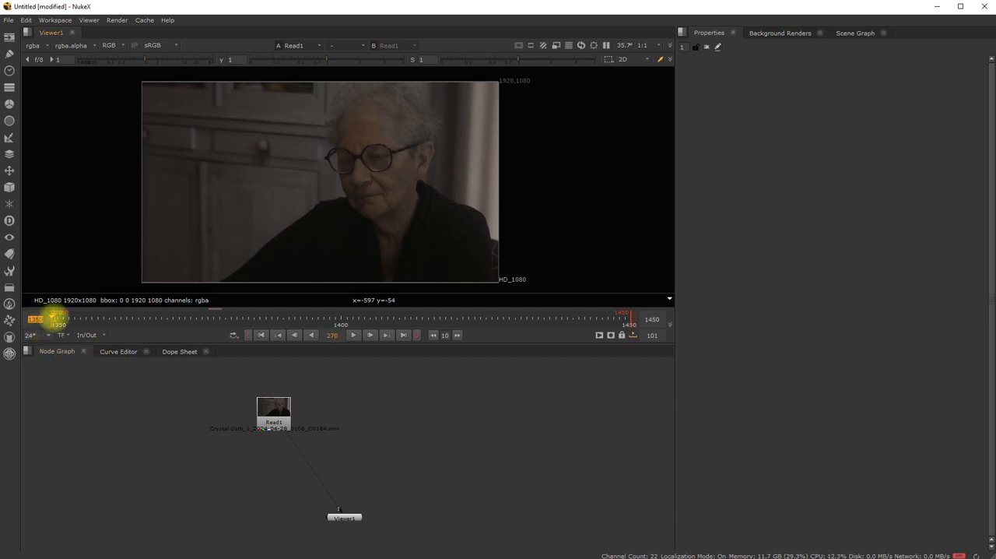
pyautogui.moveTo(644, 318); pyautogui.dragTo(656, 317)
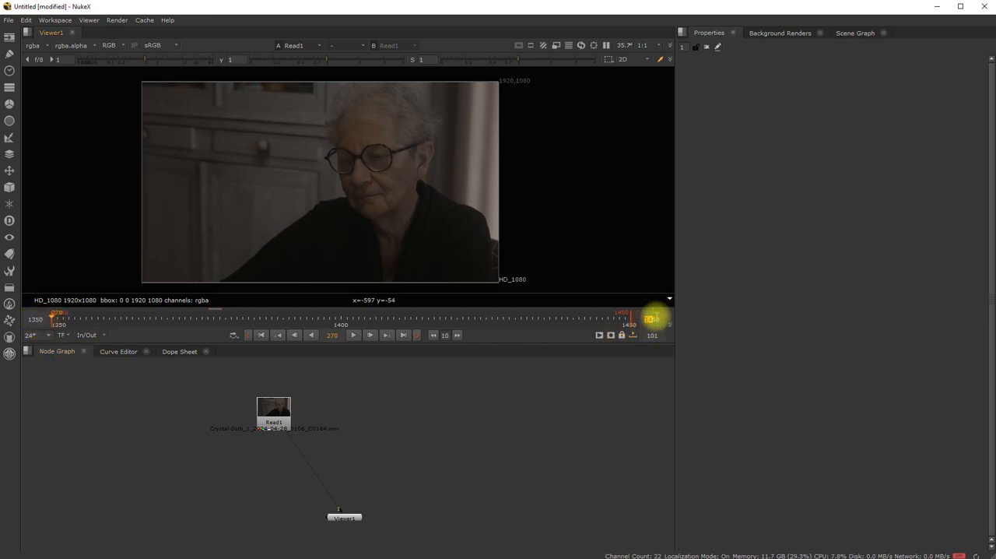
# - Play the footage from the first frame of the In/Out range, stop it and return to the start
pyautogui.click(261, 335)
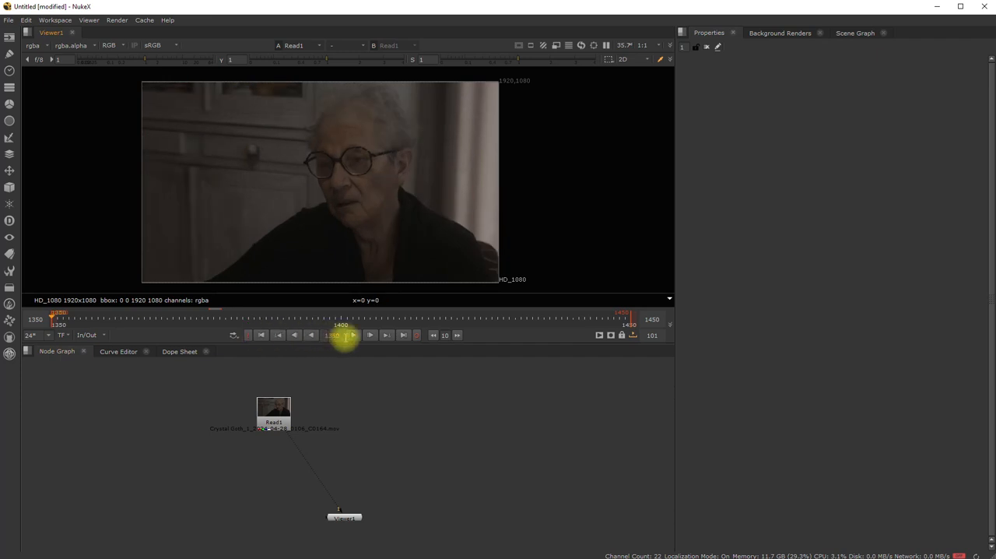
pyautogui.click(352, 336)
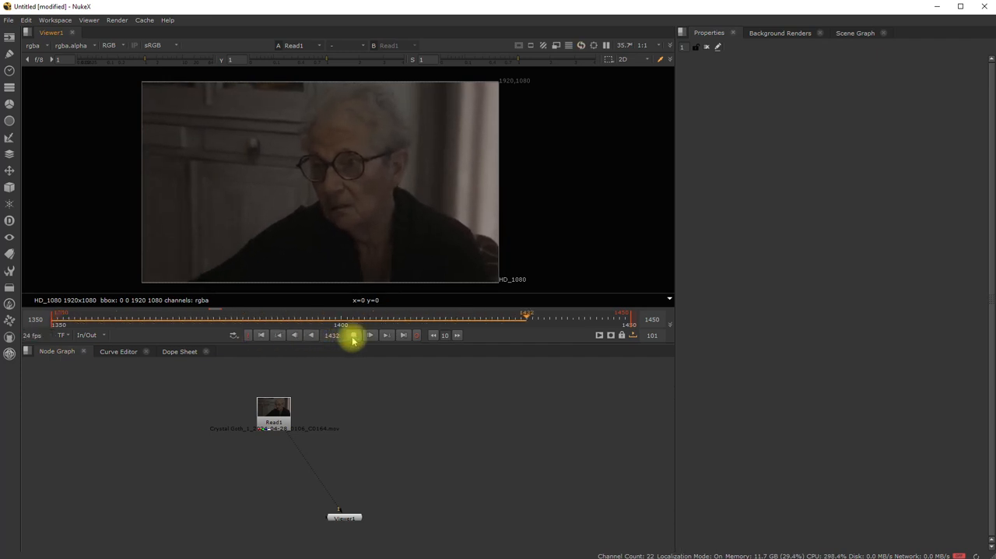
pyautogui.click(352, 336)
pyautogui.click(260, 334)
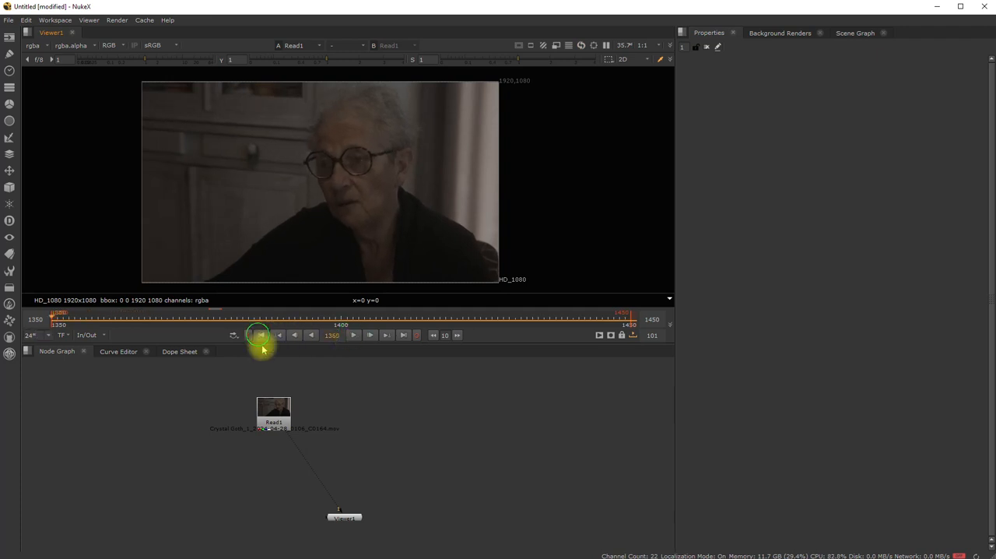
# - Open the project settings and set the project's frame range to 1350–1450
pyautogui.click(342, 519)
pyautogui.rightClick(429, 434)
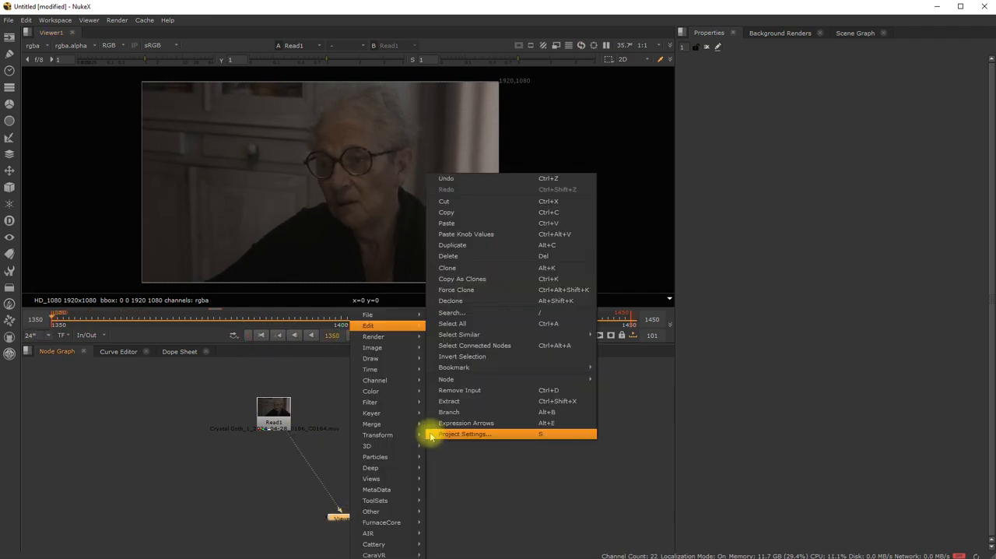
pyautogui.moveTo(370, 327)
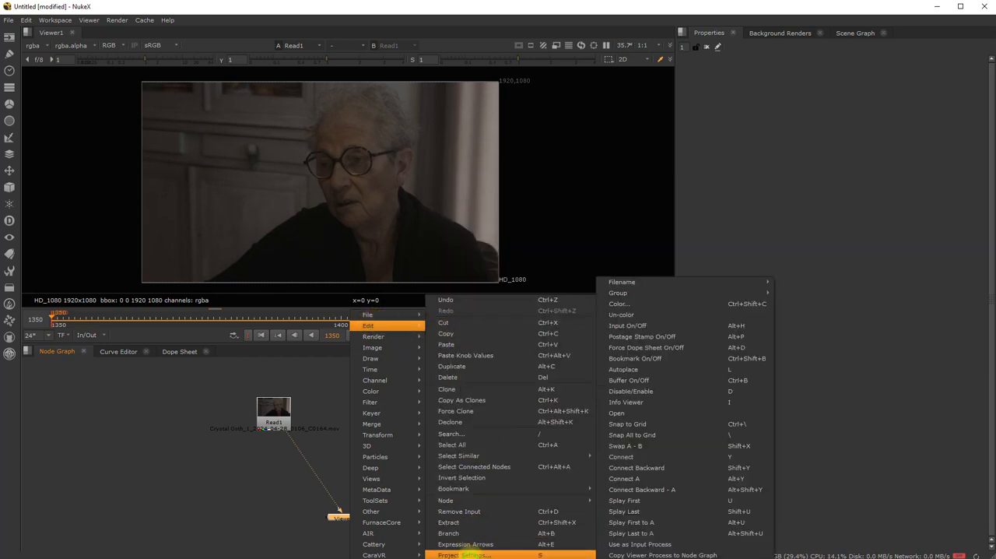
pyautogui.click(466, 555)
pyautogui.click(765, 377)
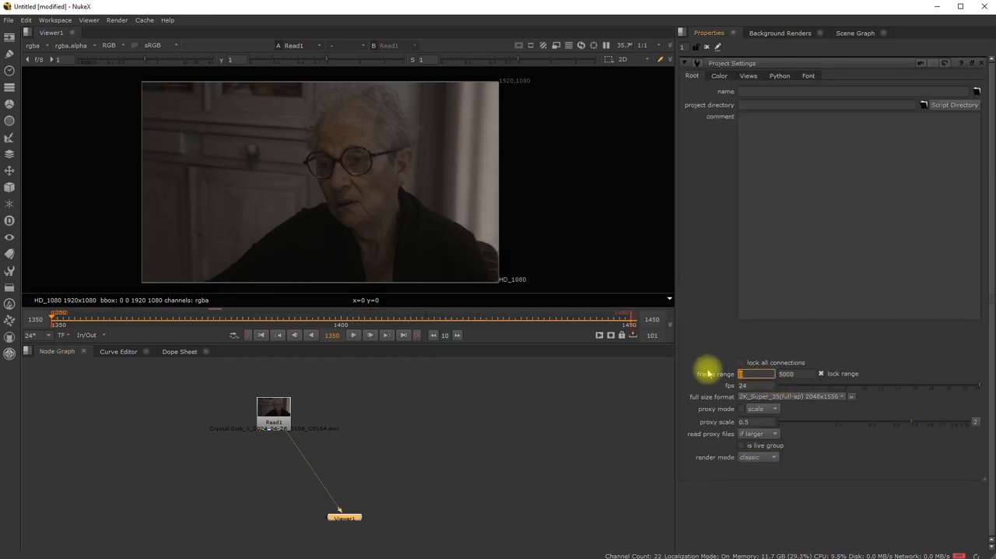
pyautogui.write('1350')
pyautogui.press('Tab')
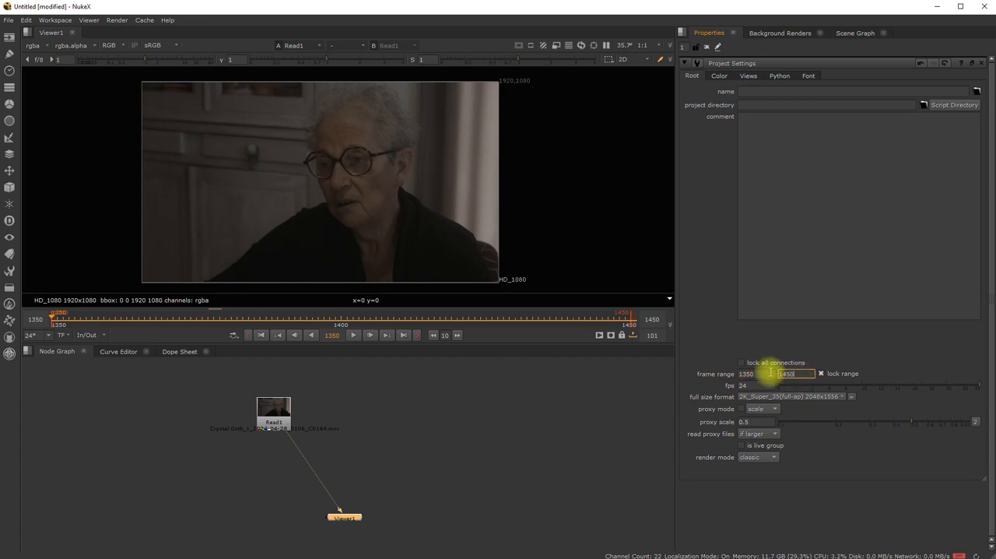
# - Set the project's full size format to HD_1080 1920x1080 and check the project and viewer frame rates
pyautogui.click(838, 397)
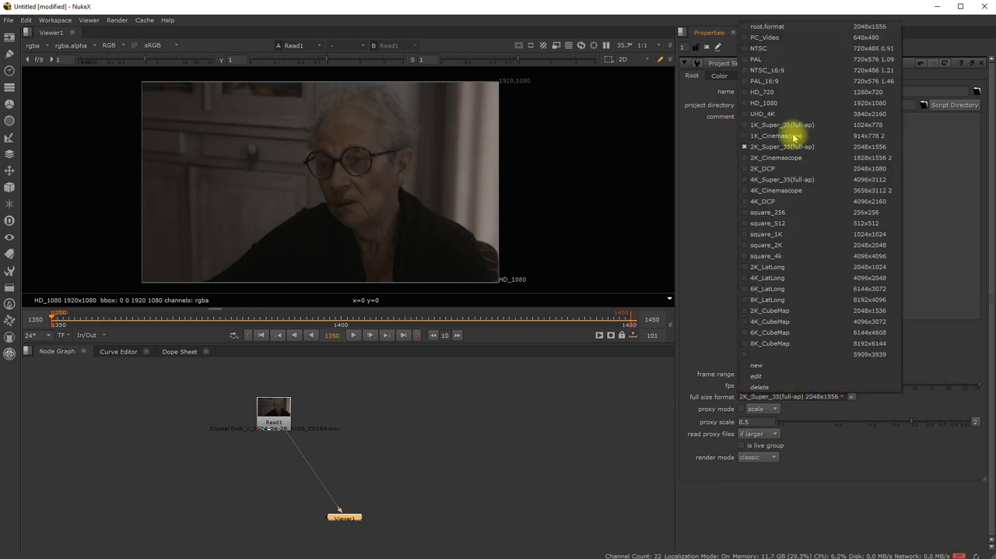
pyautogui.click(785, 100)
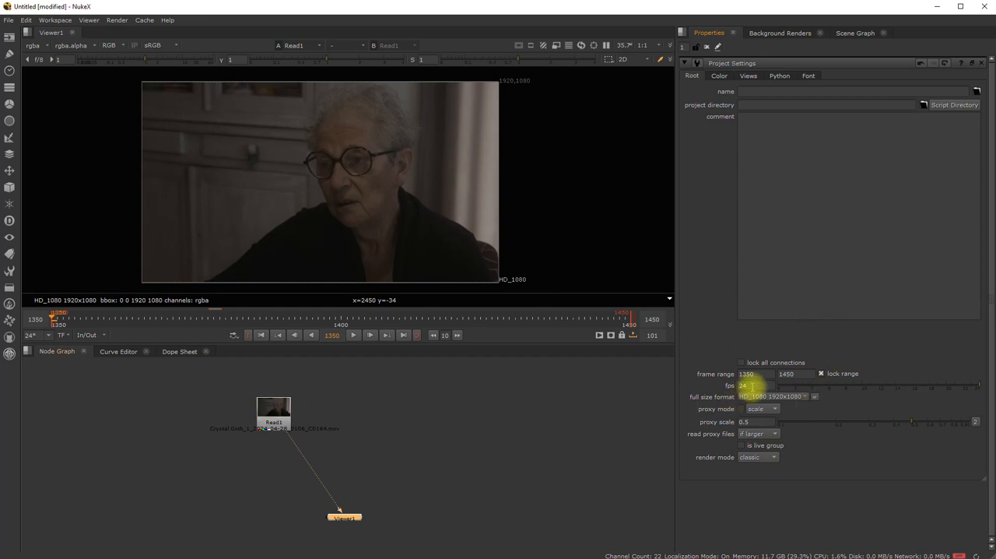
pyautogui.moveTo(753, 387); pyautogui.dragTo(687, 397)
pyautogui.click(111, 419)
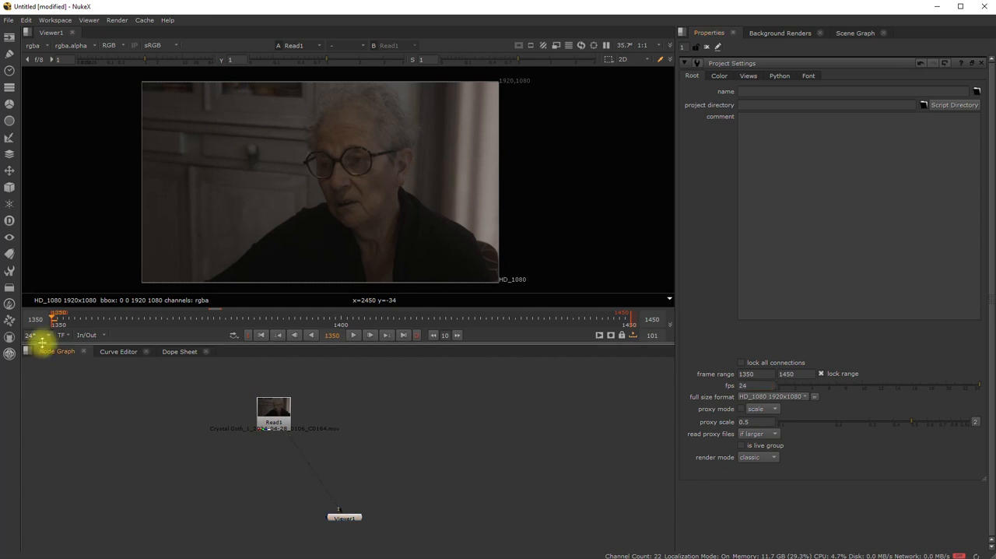
pyautogui.click(40, 335)
pyautogui.click(412, 425)
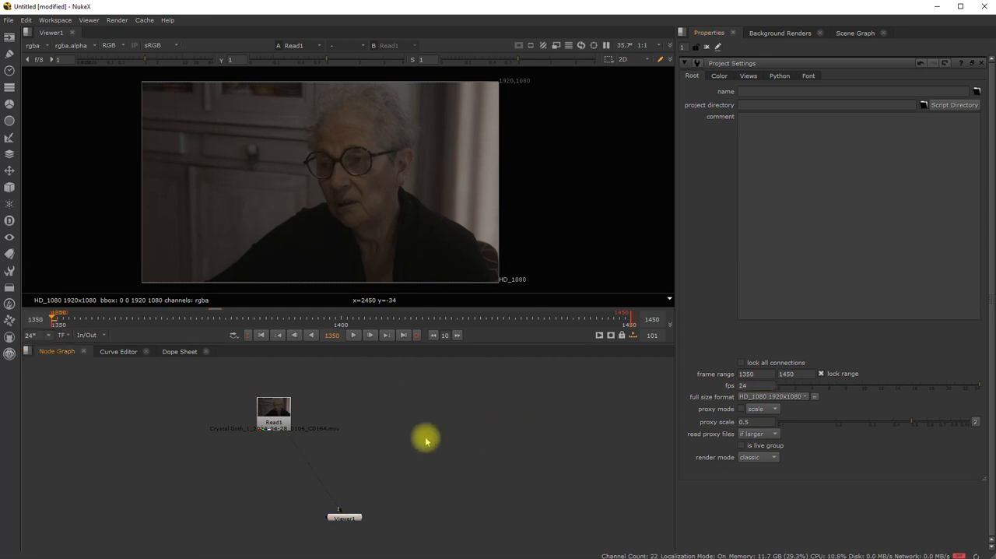
# - Move the Read1 node slightly down in the node graph and stop playback, returning to frame 1350
pyautogui.moveTo(274, 414); pyautogui.dragTo(273, 433)
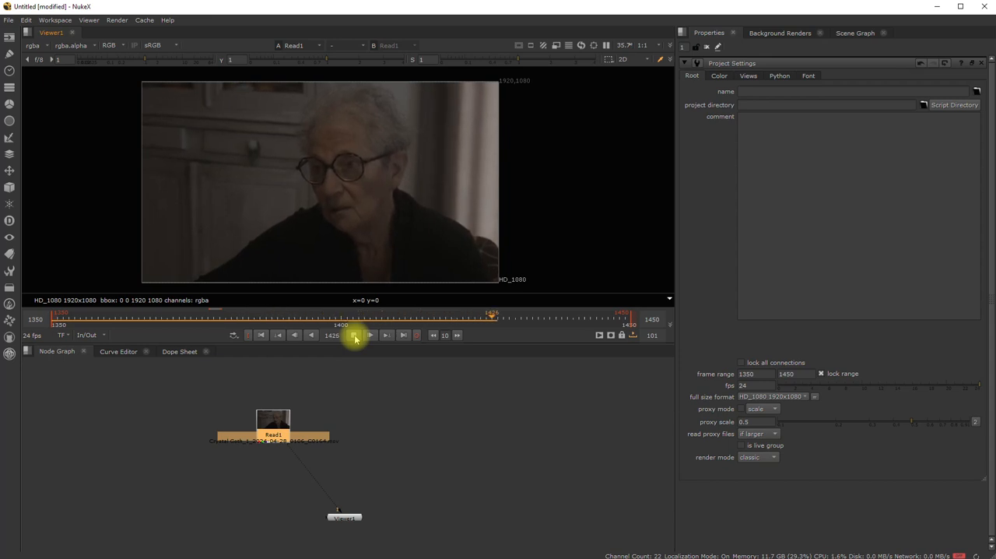
pyautogui.click(355, 336)
pyautogui.click(261, 334)
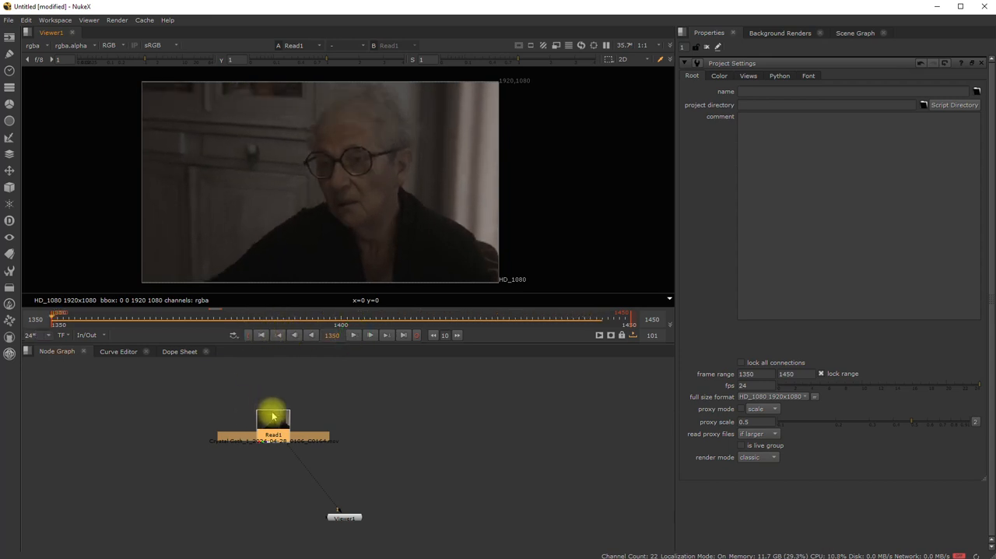
# - Move the Read1 node slightly left and up, add a Roto node connected below it and lower the new node a little
pyautogui.moveTo(272, 416); pyautogui.dragTo(246, 415)
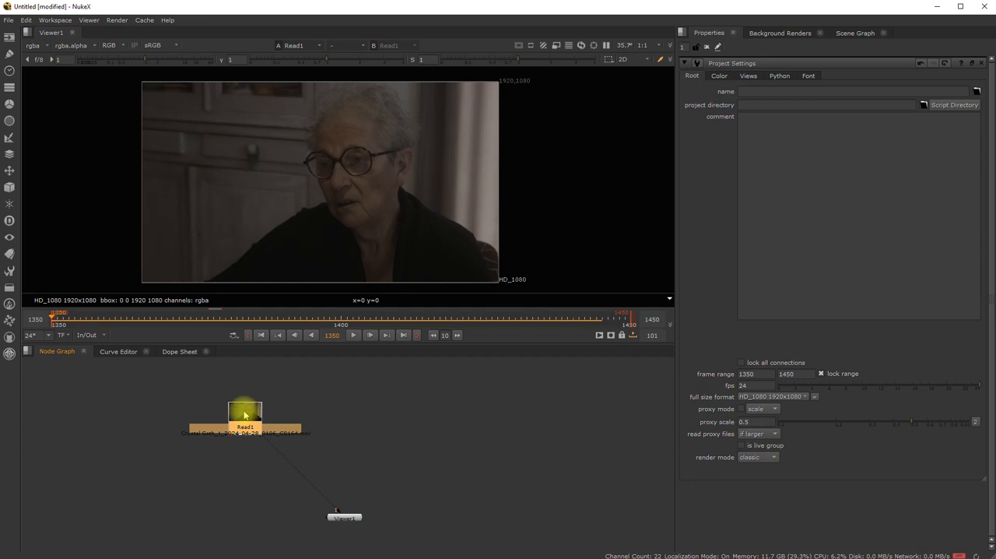
pyautogui.press('Tab')
pyautogui.write('roto')
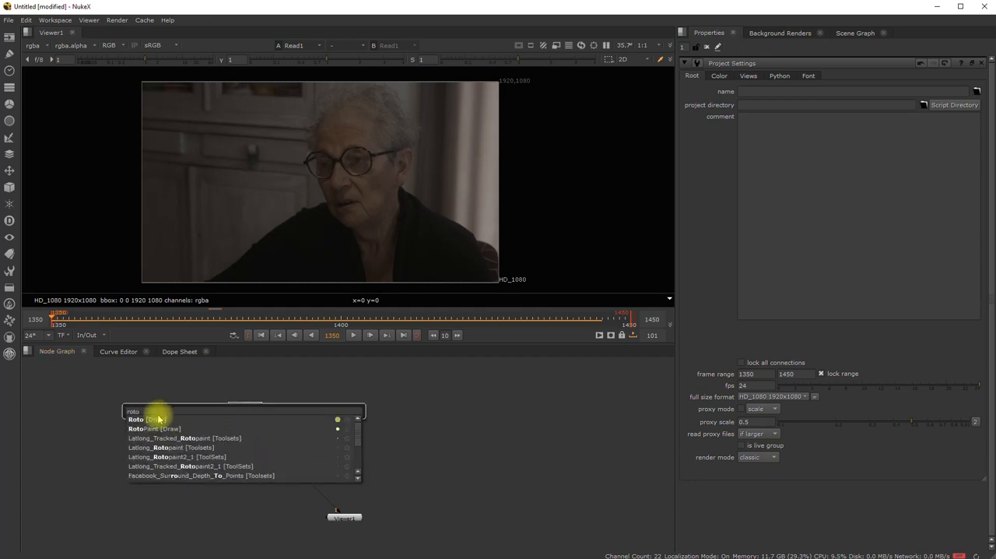
pyautogui.click(154, 421)
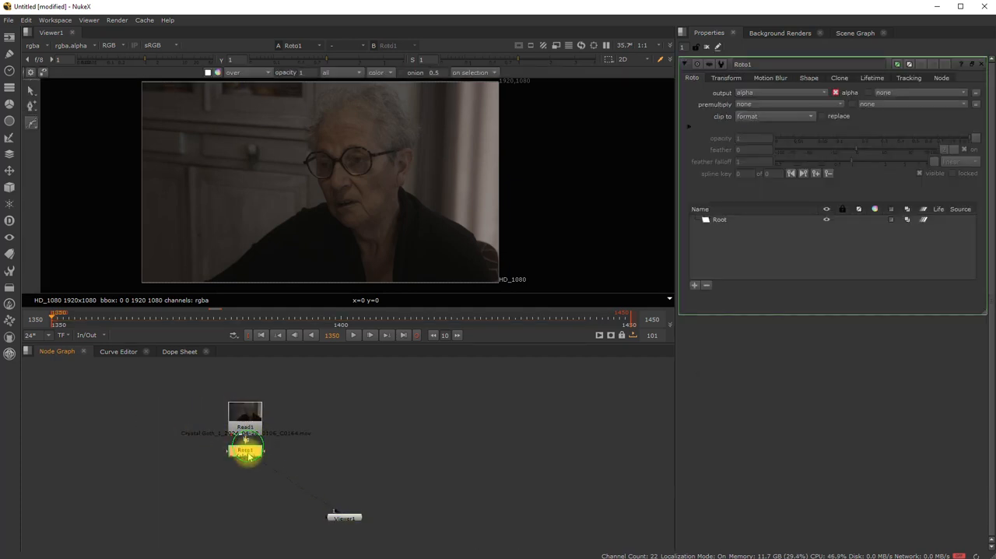
pyautogui.moveTo(249, 456); pyautogui.dragTo(248, 461)
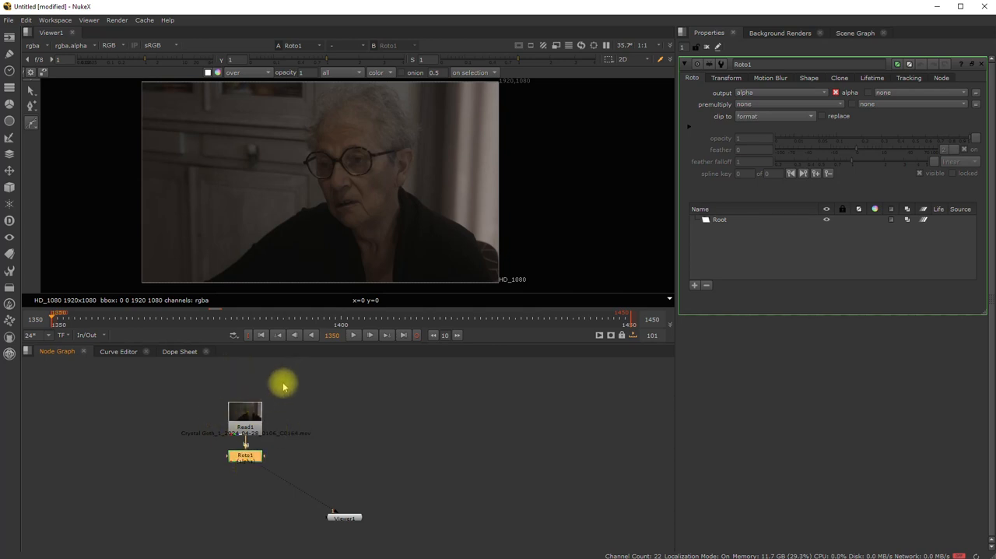
# - Draw a closed Bezier shape with the Roto node along the rim of the eyeglass lens nearest the visible ear at frame 1350
pyautogui.scroll(3, 345, 187)
pyautogui.scroll(3, 338, 207)
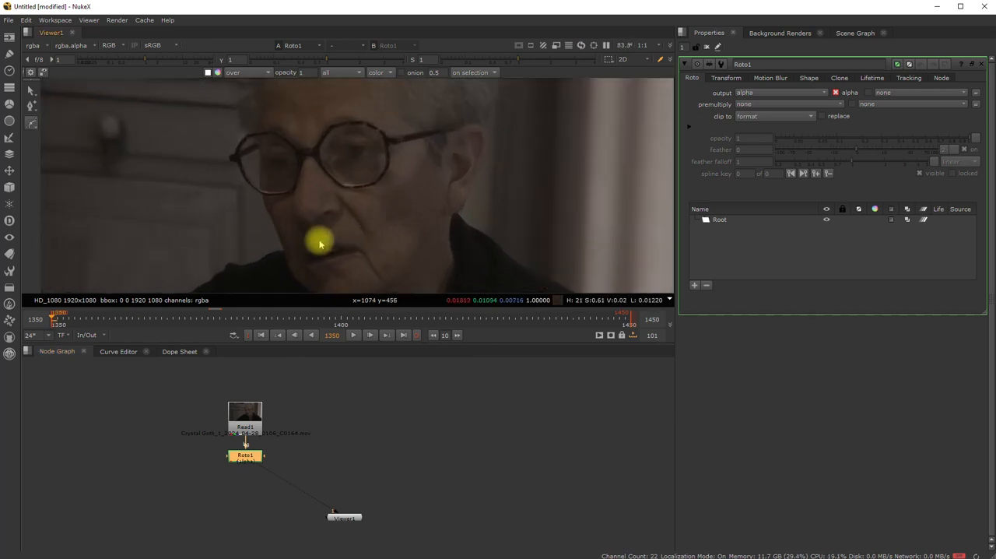
pyautogui.scroll(1, 297, 278)
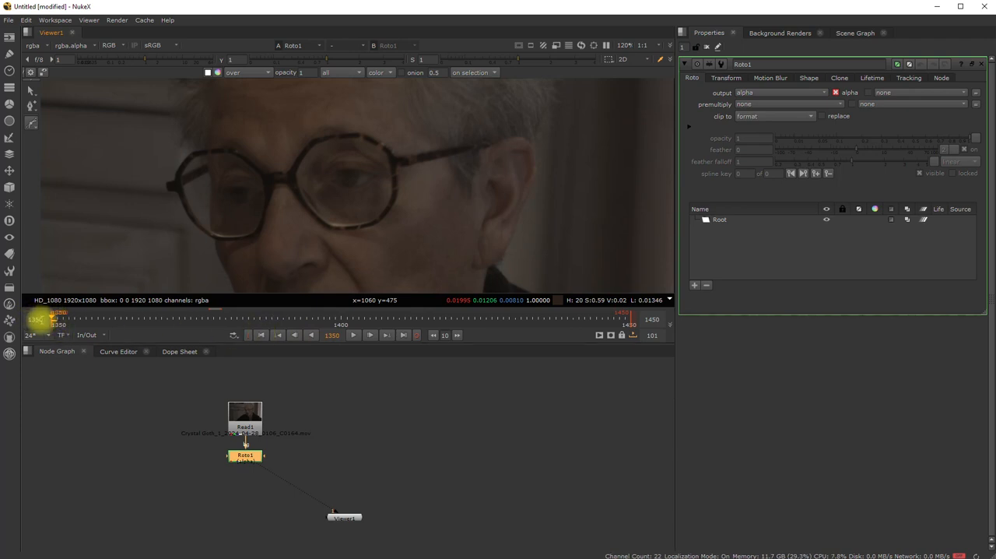
pyautogui.click(31, 122)
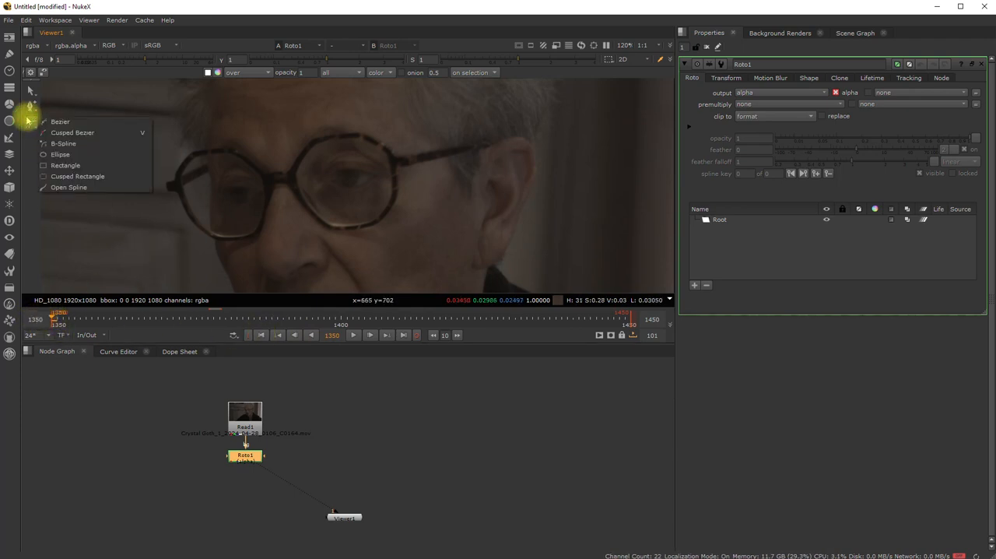
pyautogui.click(66, 122)
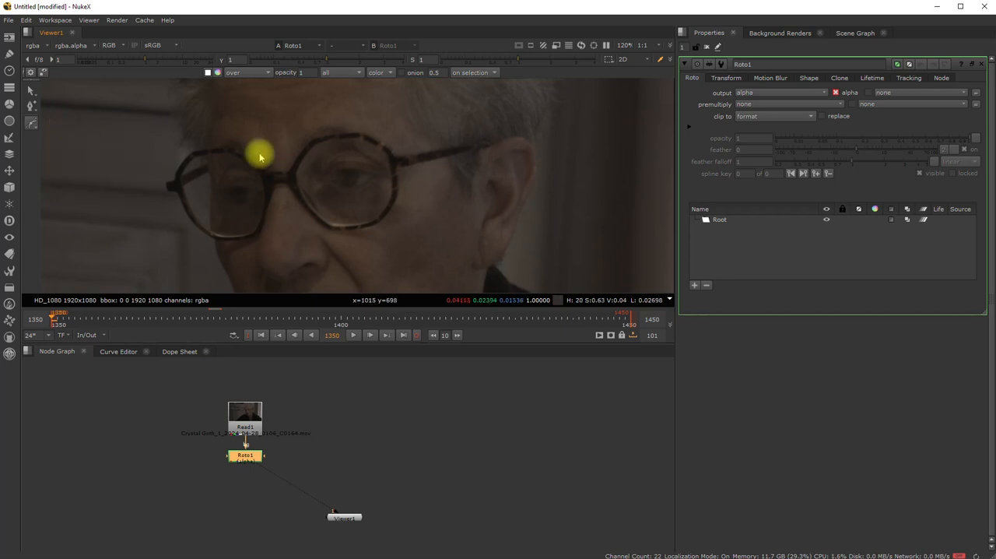
pyautogui.scroll(3, 298, 171)
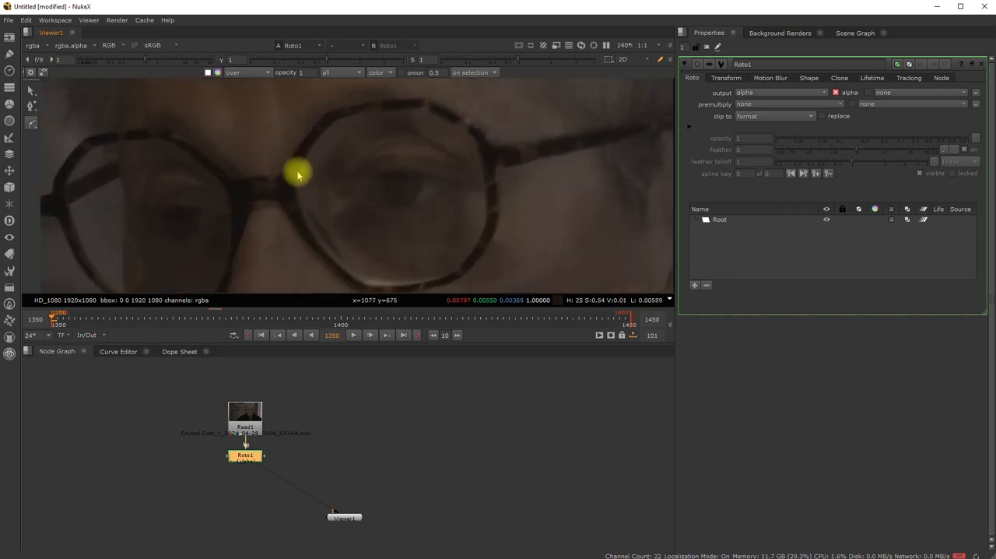
pyautogui.click(293, 179)
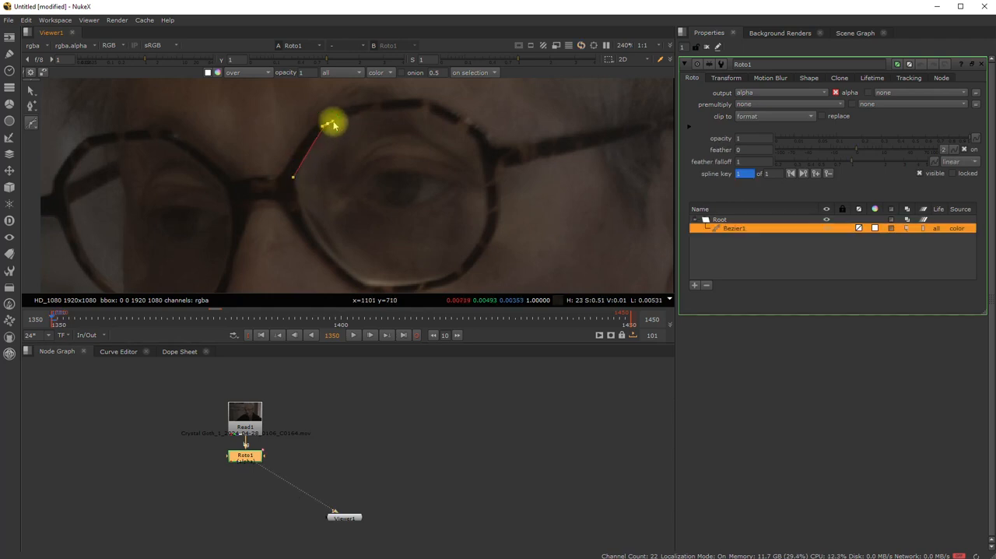
pyautogui.moveTo(333, 122); pyautogui.dragTo(388, 108)
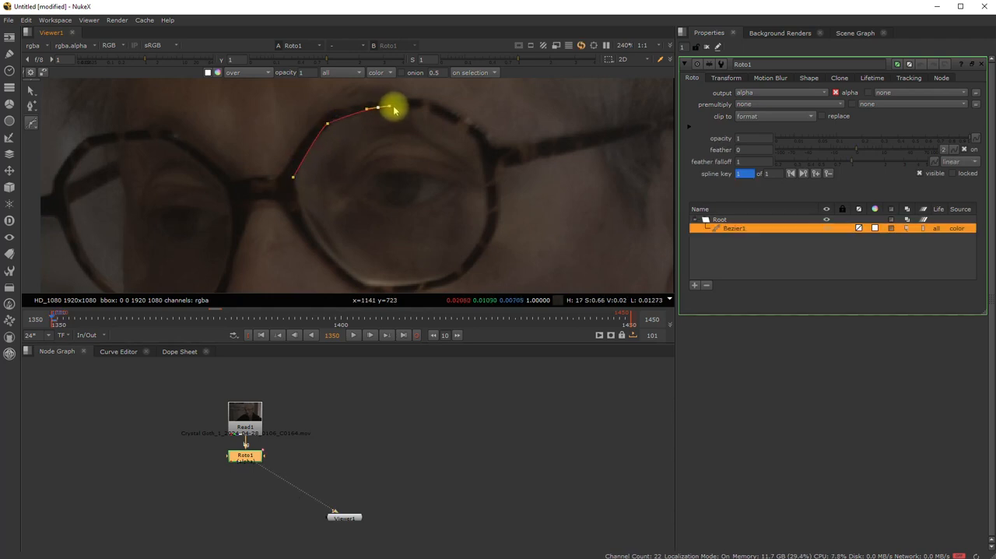
pyautogui.click(423, 109)
pyautogui.click(470, 132)
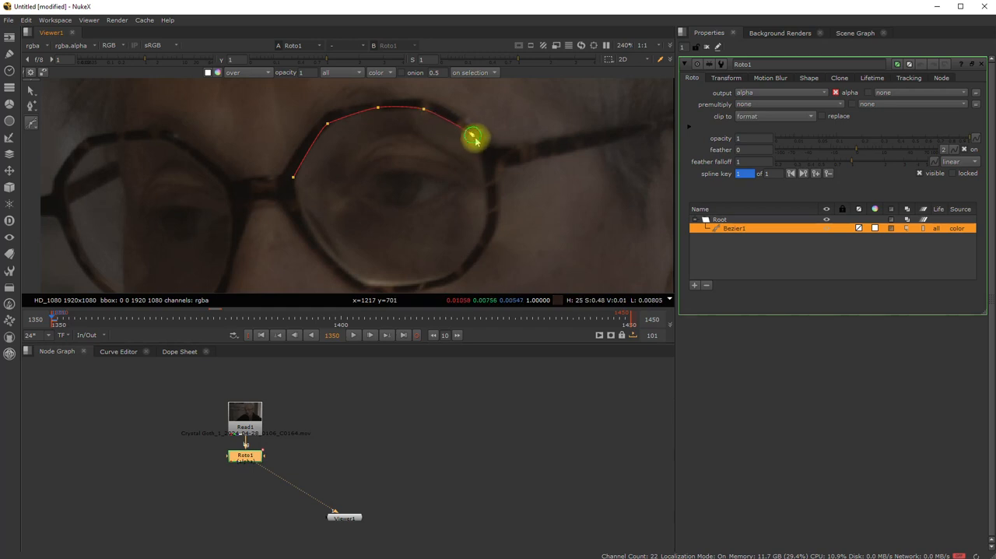
pyautogui.moveTo(487, 187); pyautogui.dragTo(485, 184)
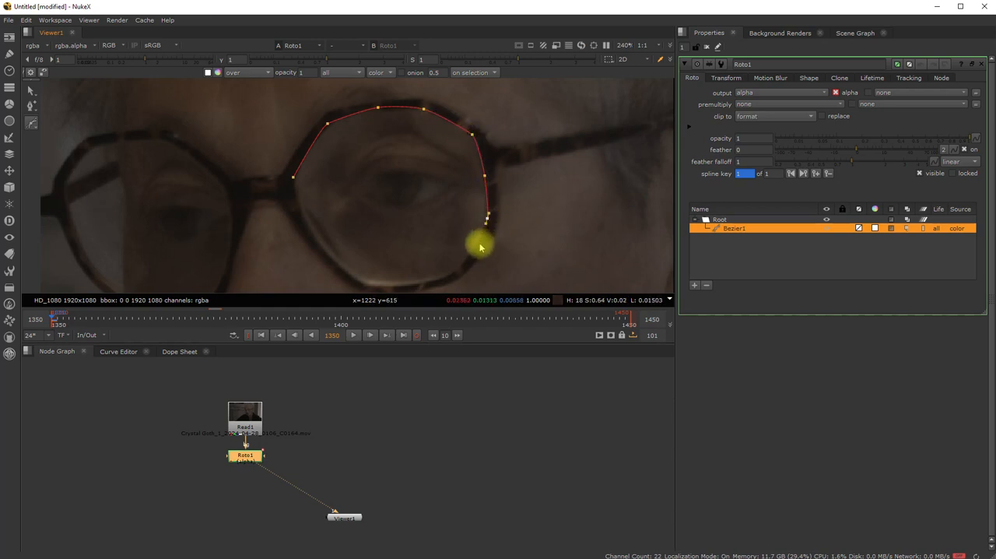
pyautogui.moveTo(479, 243); pyautogui.dragTo(414, 291)
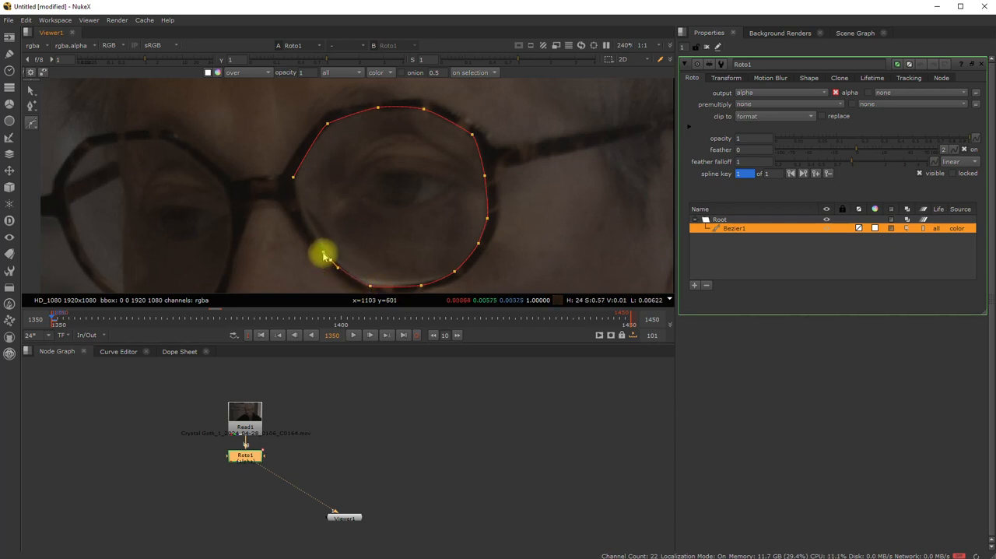
pyautogui.moveTo(325, 255); pyautogui.dragTo(321, 251)
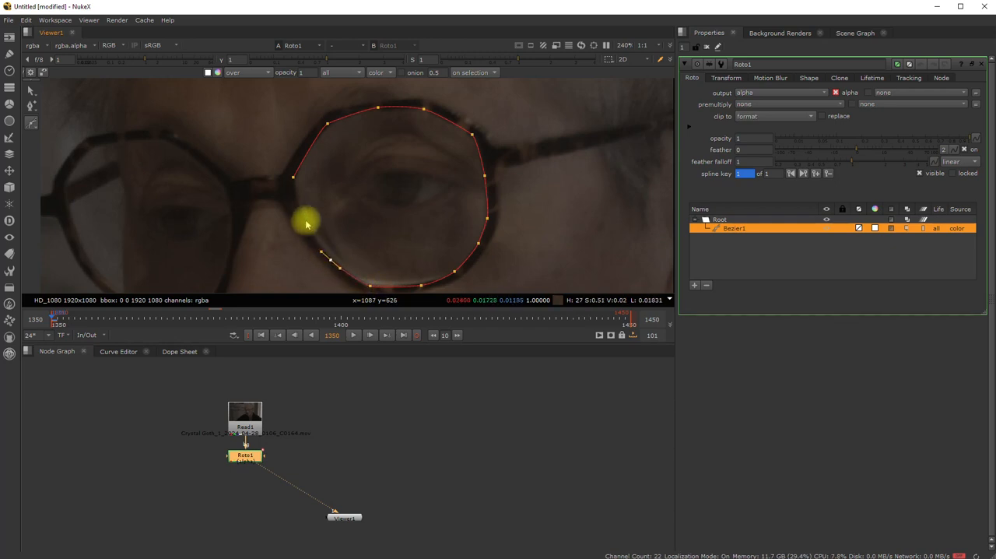
pyautogui.click(294, 180)
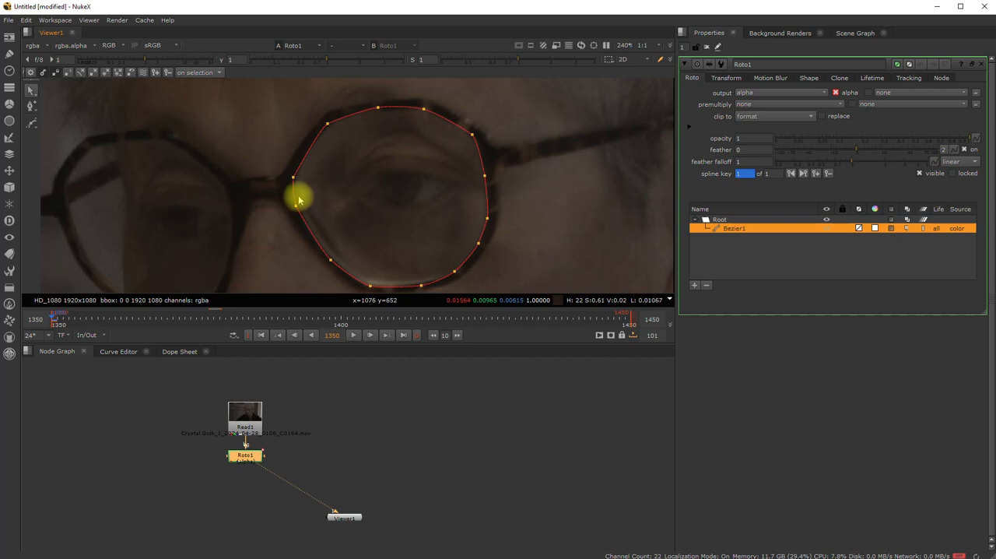
# - Rename the lens Bezier shape as Verre_gauche in the Roto node's shape list
pyautogui.scroll(-2, 298, 194)
pyautogui.scroll(-3, 304, 176)
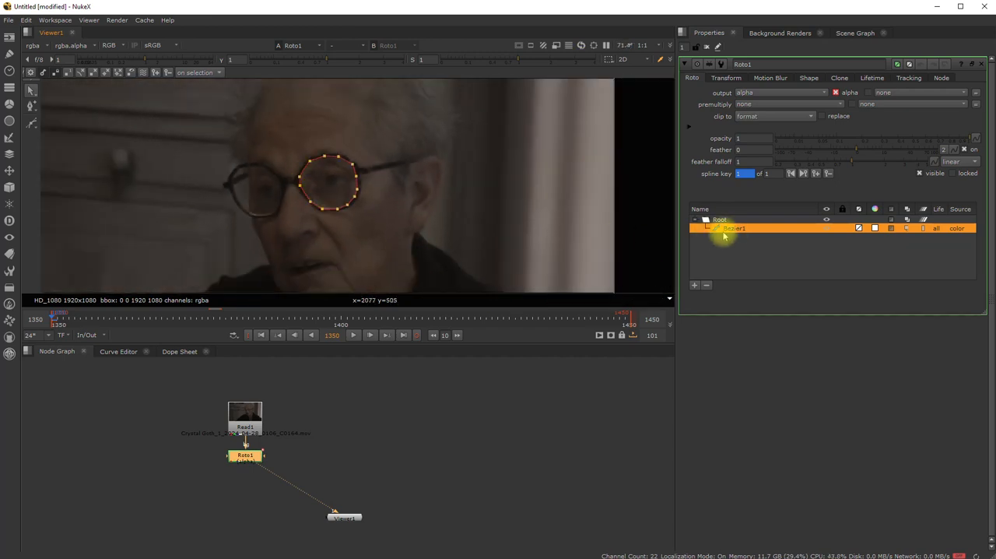
pyautogui.doubleClick(743, 230)
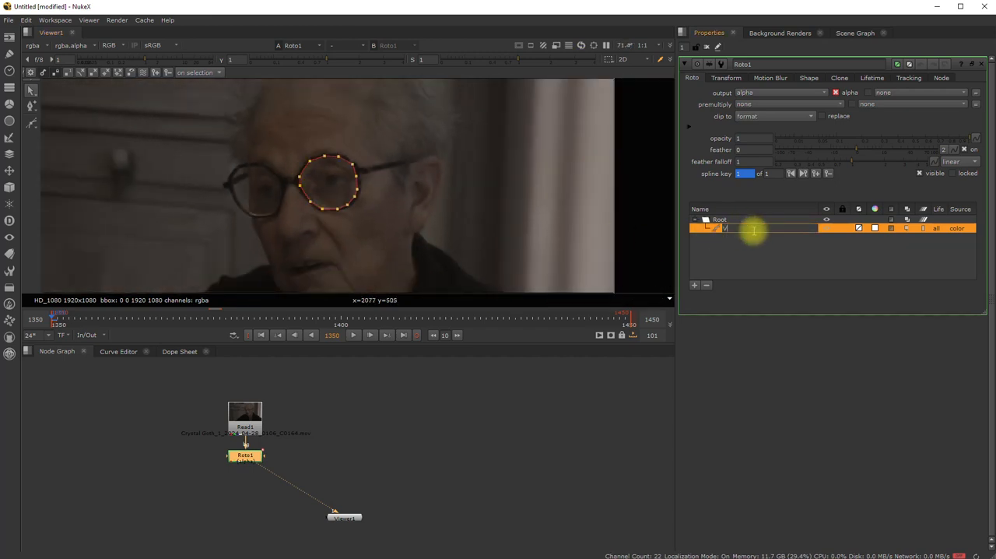
pyautogui.write('Verre ')
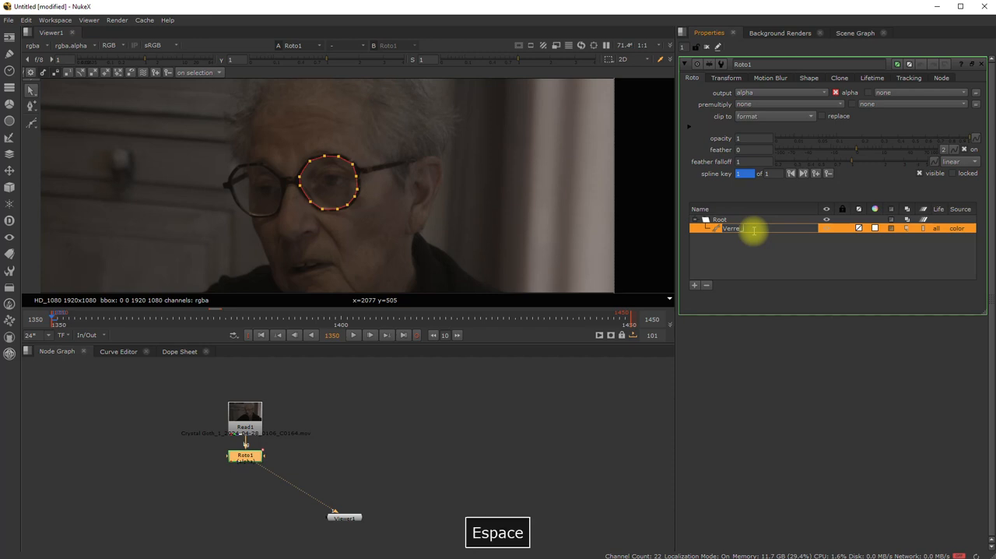
pyautogui.write('d')
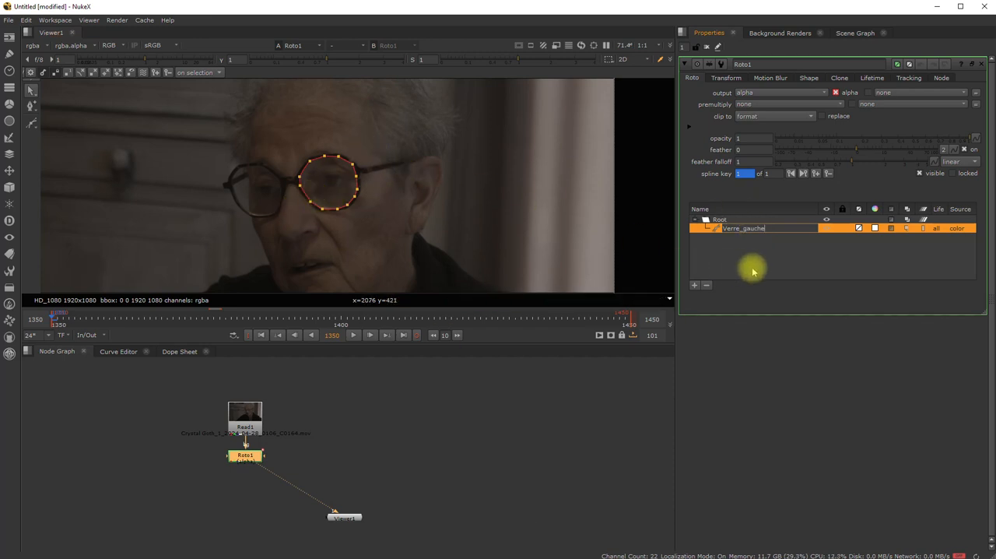
pyautogui.click(753, 264)
pyautogui.click(752, 226)
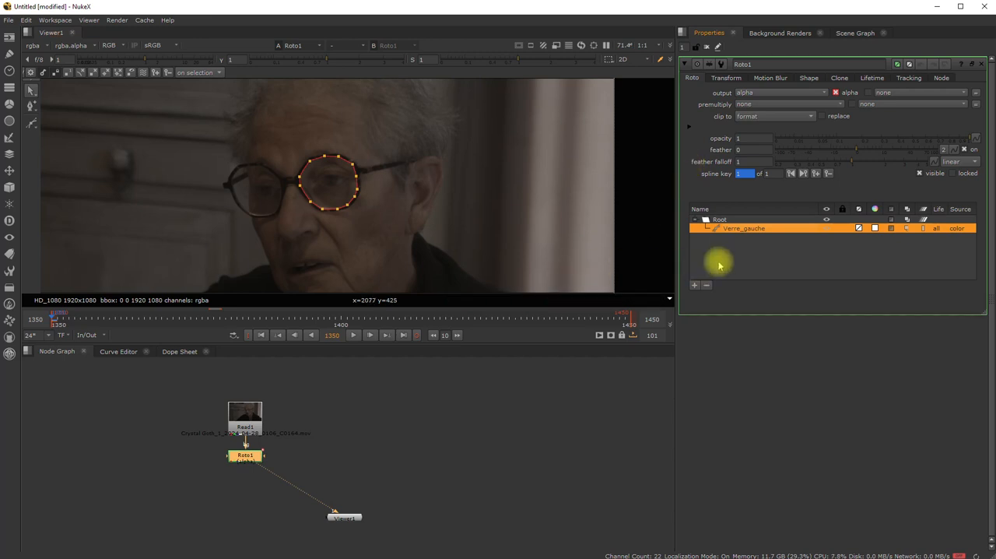
# - Set the Verre_gauche shape up for planar tracking and select the shape inside its new track layer
pyautogui.rightClick(729, 232)
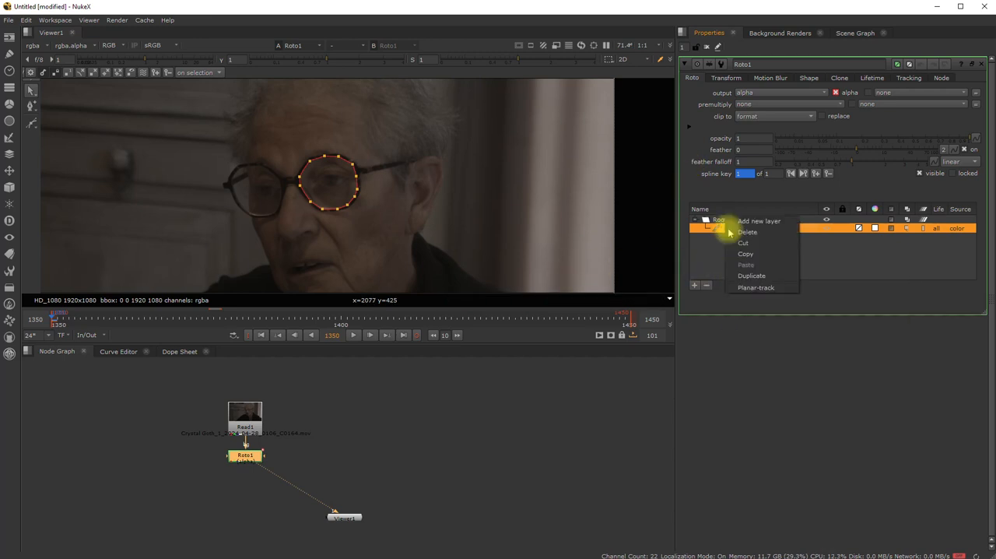
pyautogui.click(755, 288)
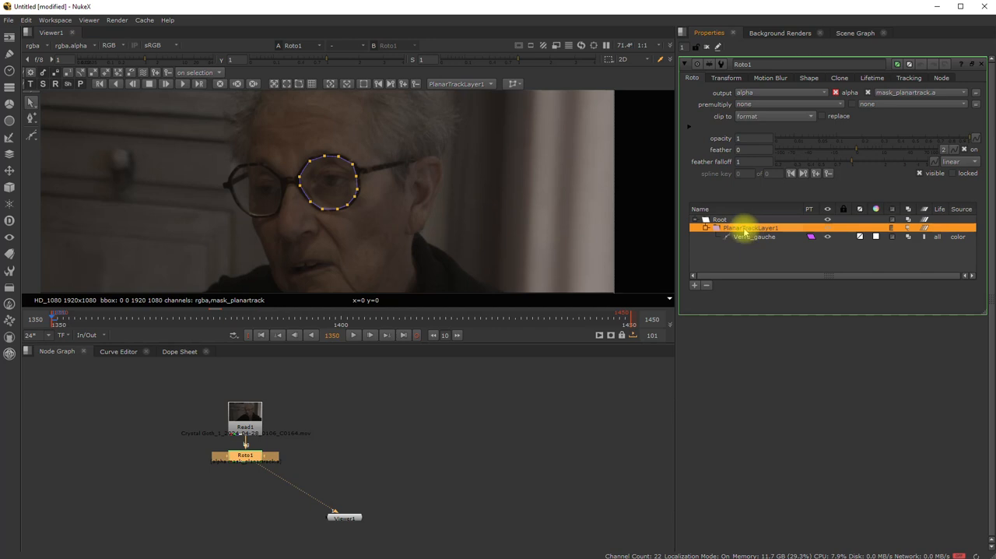
pyautogui.click(750, 239)
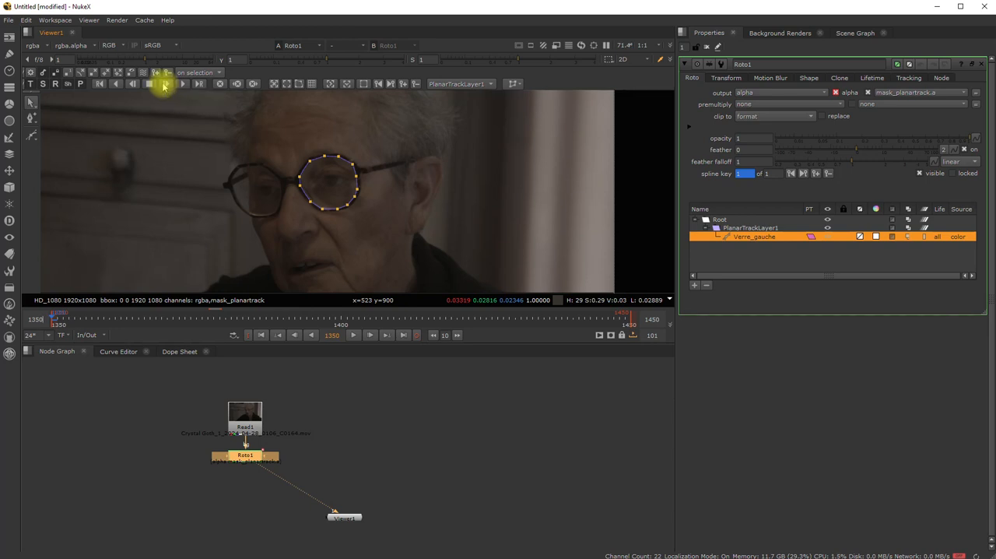
# - Check that PlanarTrackLayer1 is the active track layer, inspect it in the shape list and reselect Verre_gauche
pyautogui.scroll(5, 345, 182)
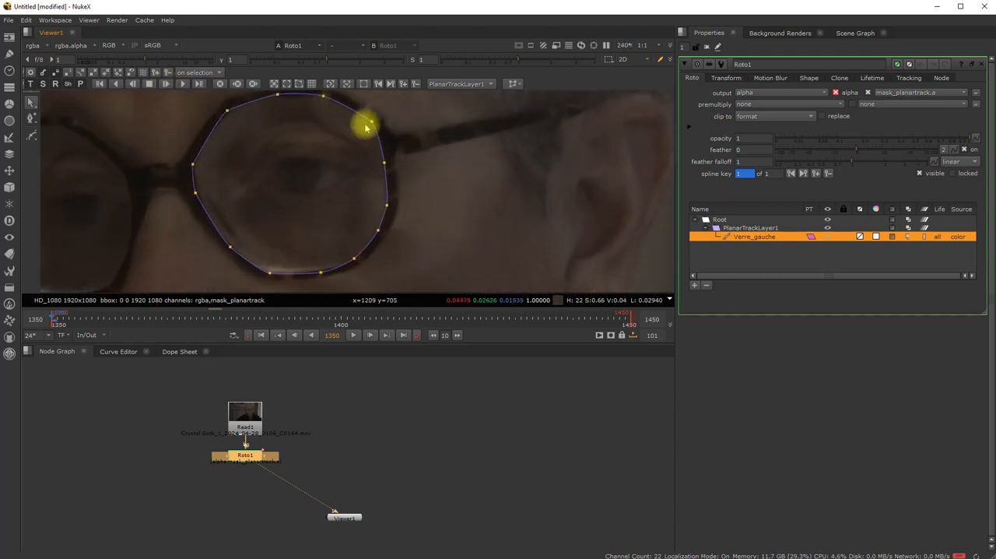
pyautogui.moveTo(306, 156); pyautogui.dragTo(373, 166, button='middle')
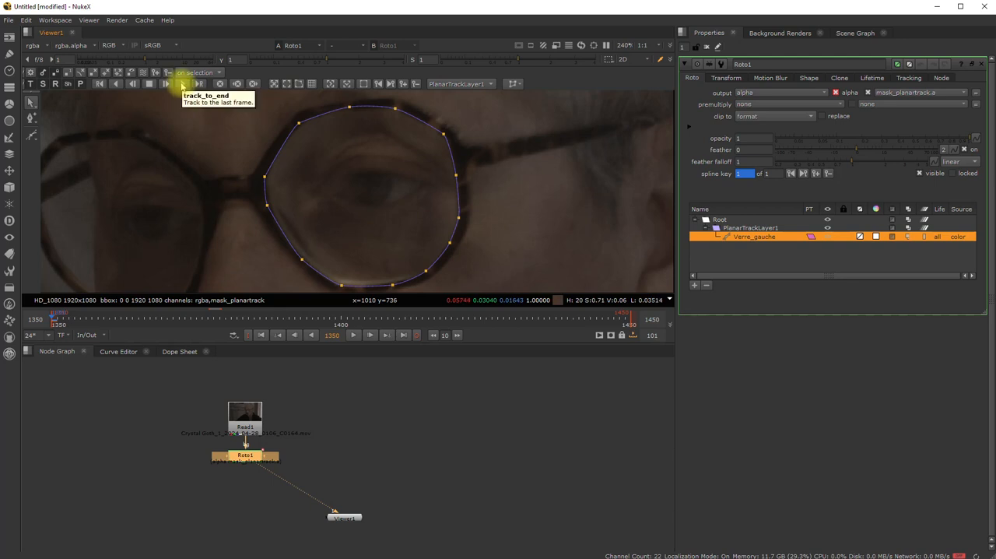
pyautogui.scroll(-1, 210, 163)
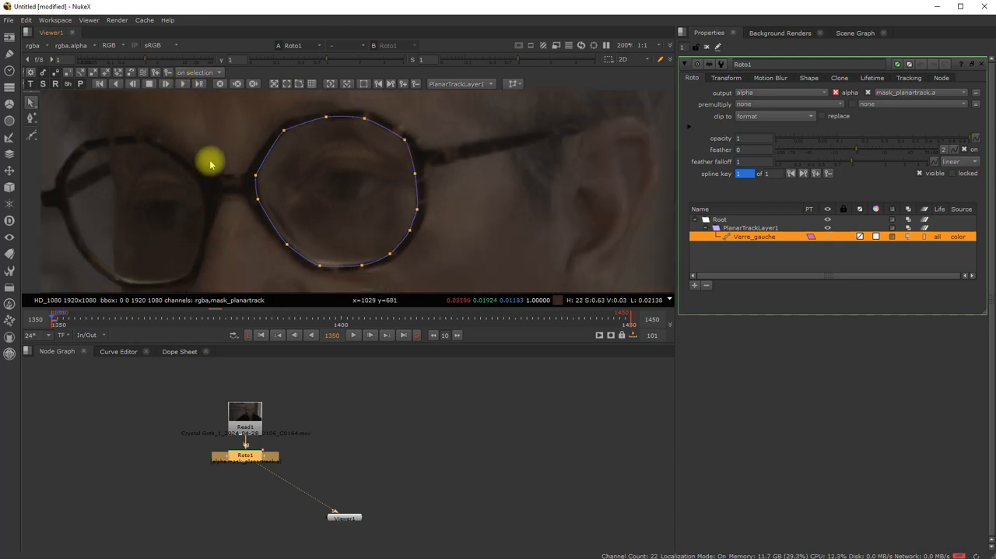
pyautogui.click(494, 84)
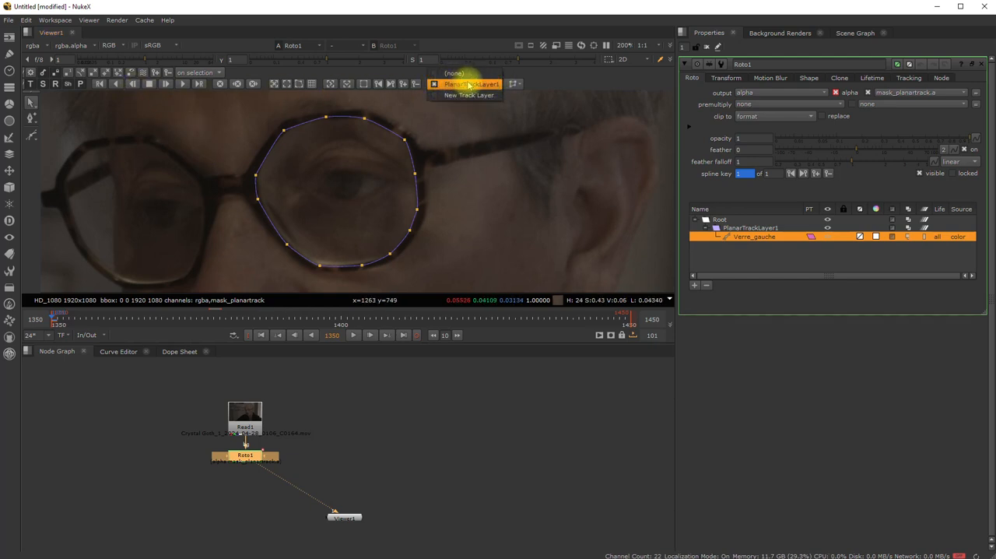
pyautogui.click(484, 84)
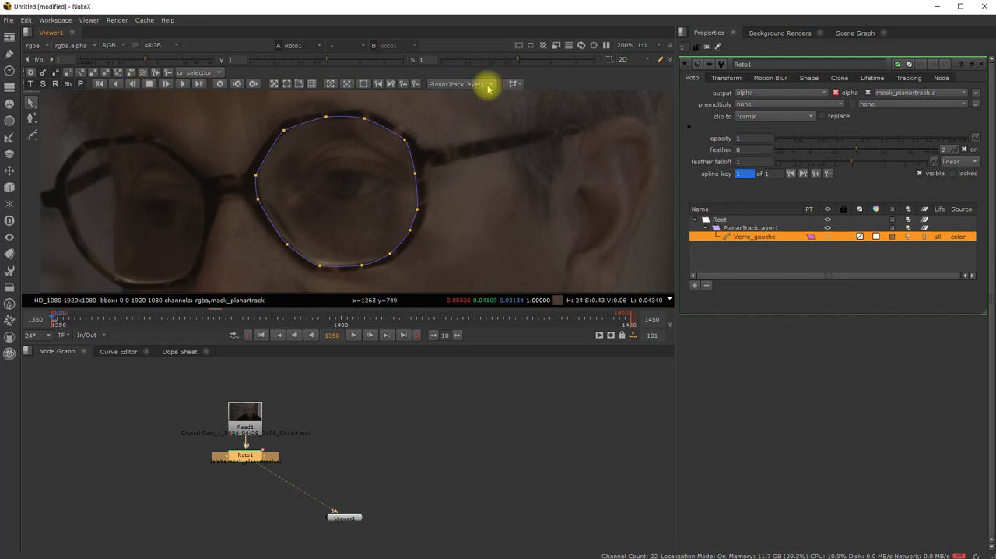
pyautogui.click(749, 228)
pyautogui.click(752, 237)
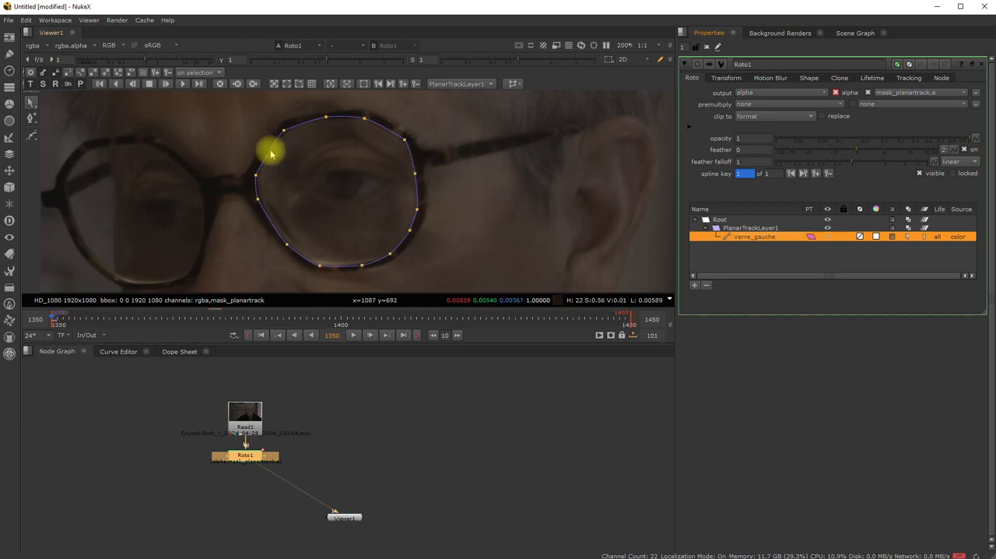
# - Planar-track the Verre_gauche shape forward one frame at a time from frame 1350 to 1361
pyautogui.scroll(-2, 327, 167)
pyautogui.moveTo(334, 169); pyautogui.dragTo(348, 176, button='middle')
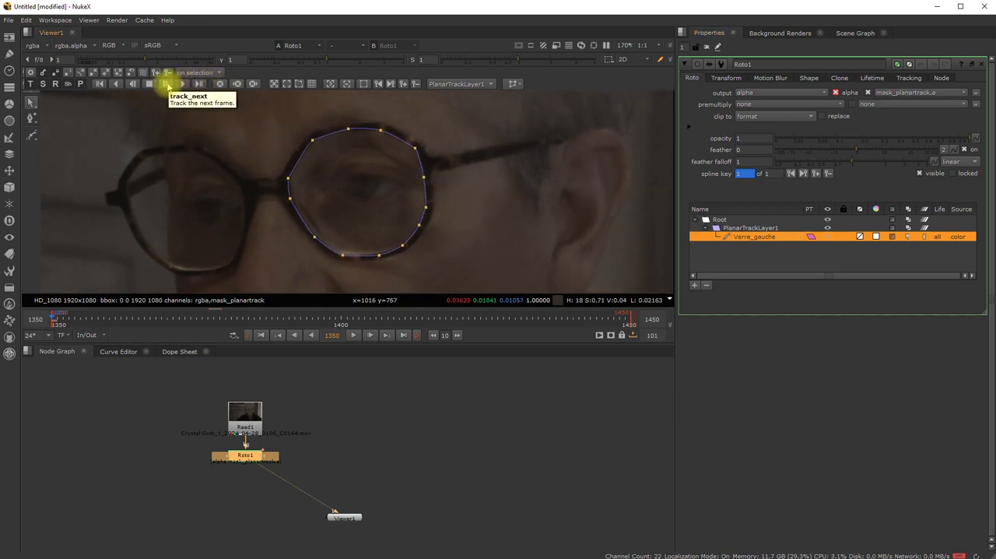
pyautogui.click(167, 85)
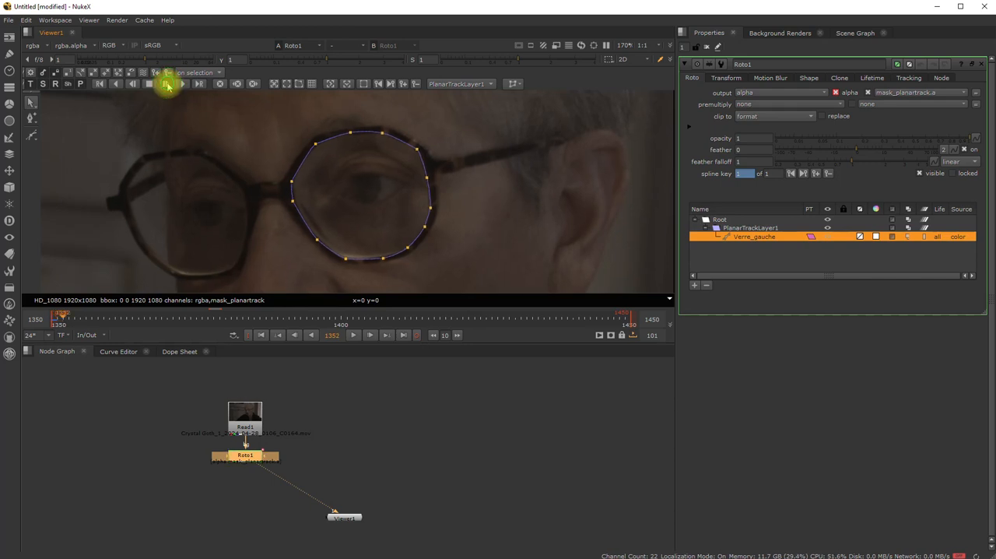
pyautogui.click(168, 86)
pyautogui.click(168, 85)
pyautogui.click(167, 85)
pyautogui.click(168, 86)
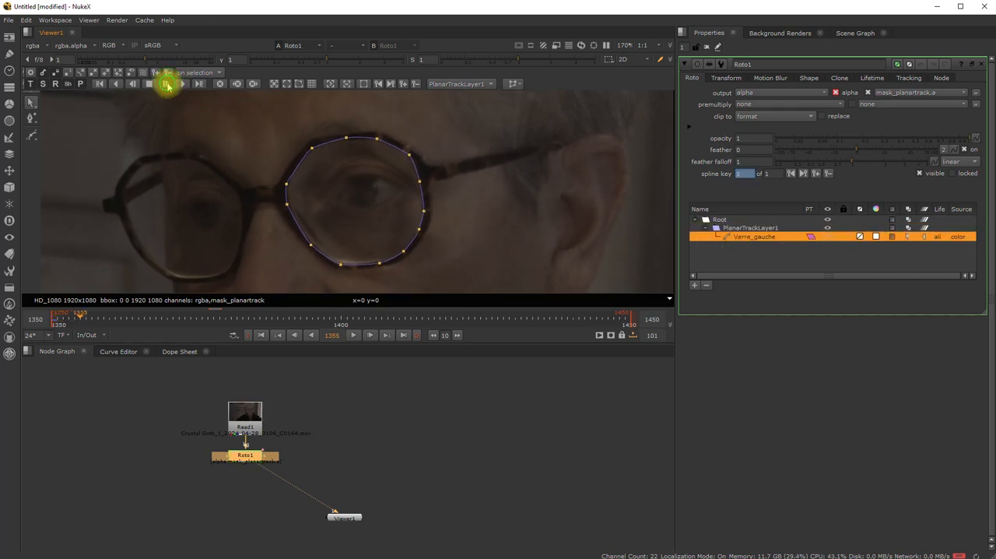
pyautogui.click(168, 86)
pyautogui.click(167, 85)
pyautogui.click(167, 85)
pyautogui.click(168, 85)
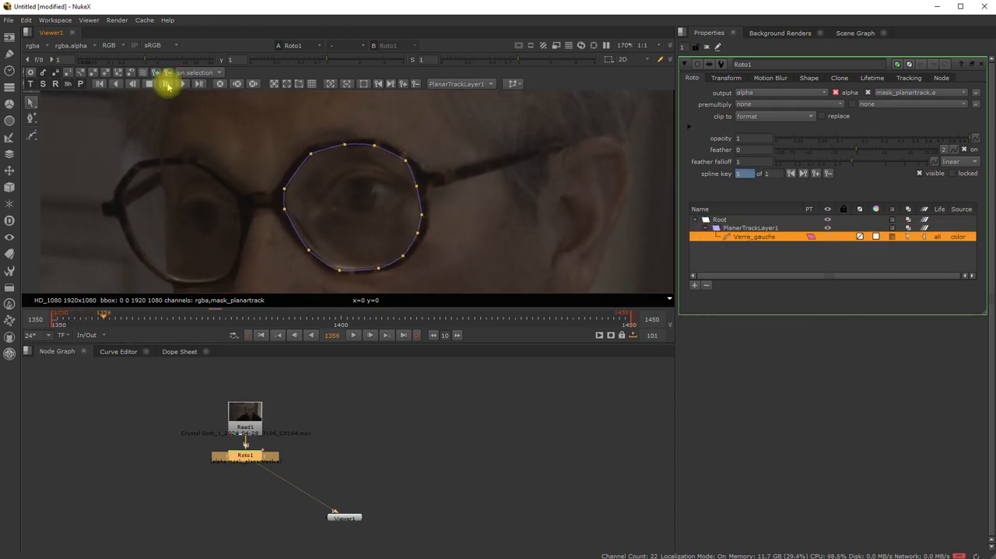
pyautogui.click(167, 86)
pyautogui.click(167, 86)
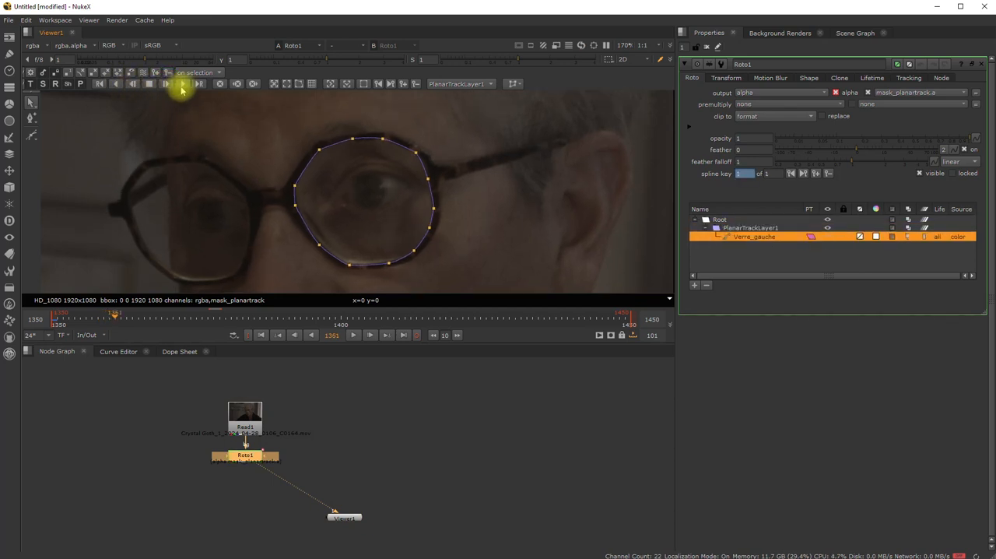
# - Planar-track the Verre_gauche shape forward continuously from frame 1350 and stop the tracking once the range to 1450 is covered
pyautogui.moveTo(115, 319); pyautogui.dragTo(19, 311)
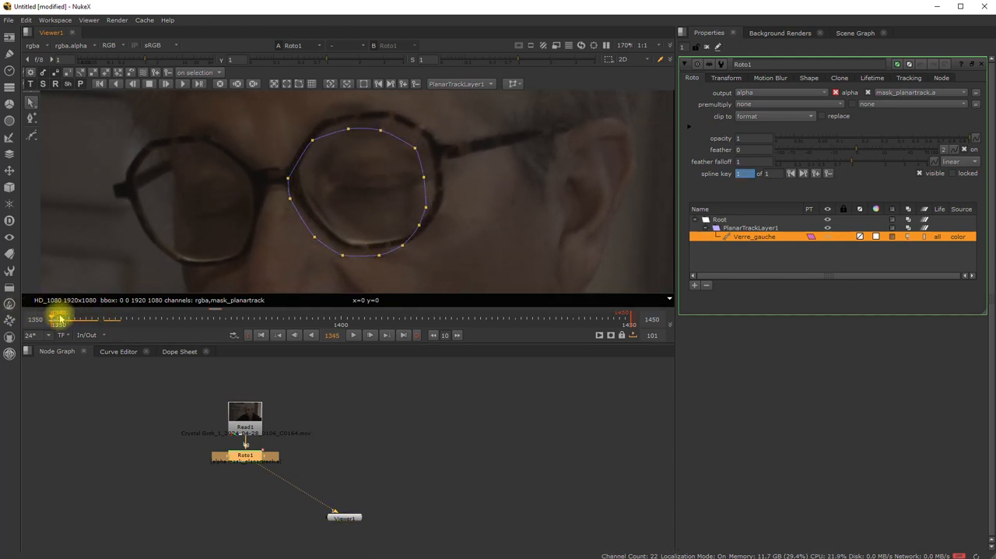
pyautogui.click(263, 335)
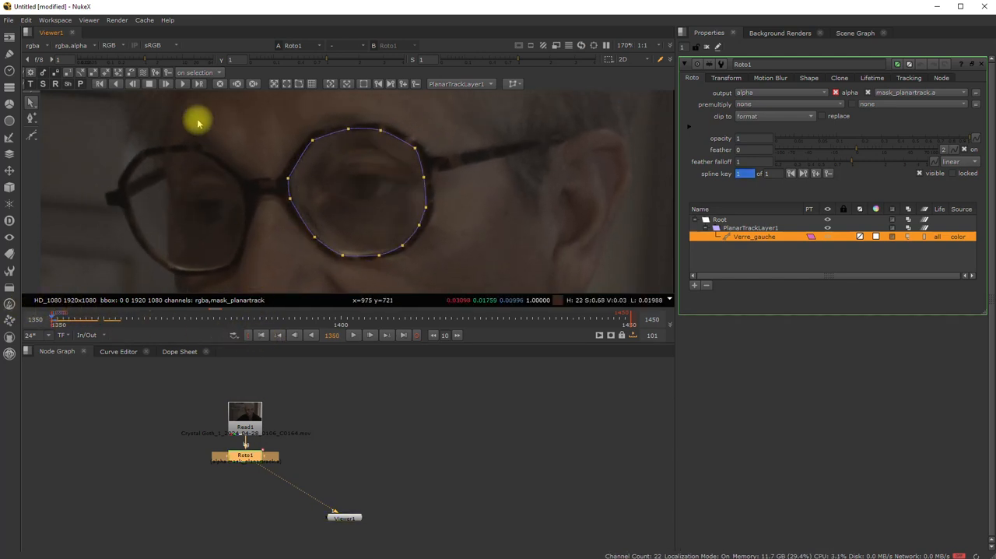
pyautogui.click(183, 84)
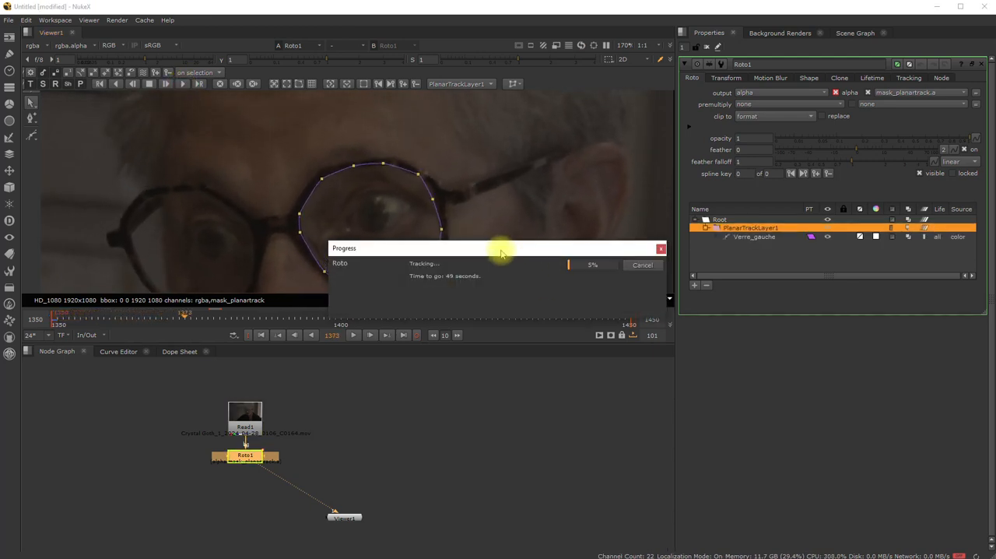
pyautogui.moveTo(507, 249); pyautogui.dragTo(511, 371)
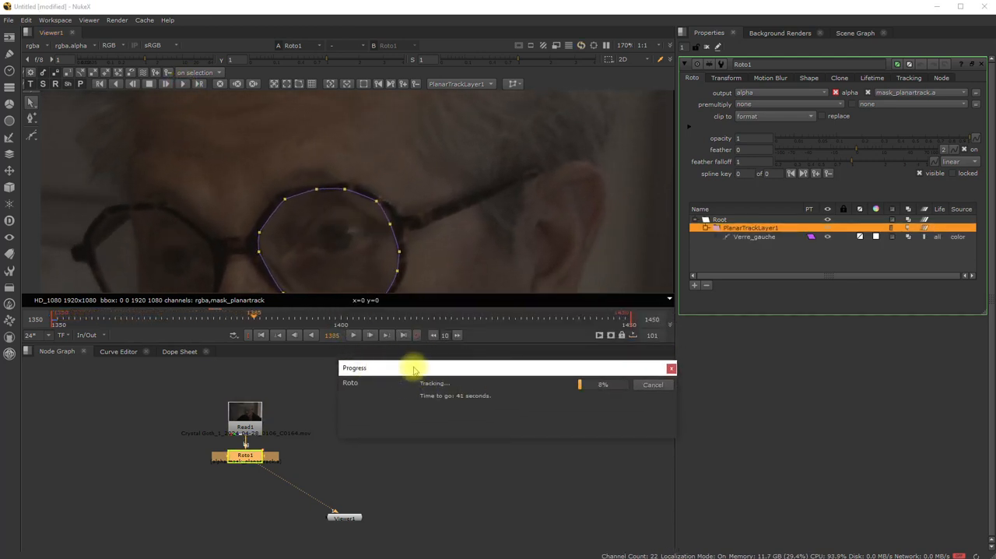
pyautogui.moveTo(427, 369); pyautogui.dragTo(442, 390)
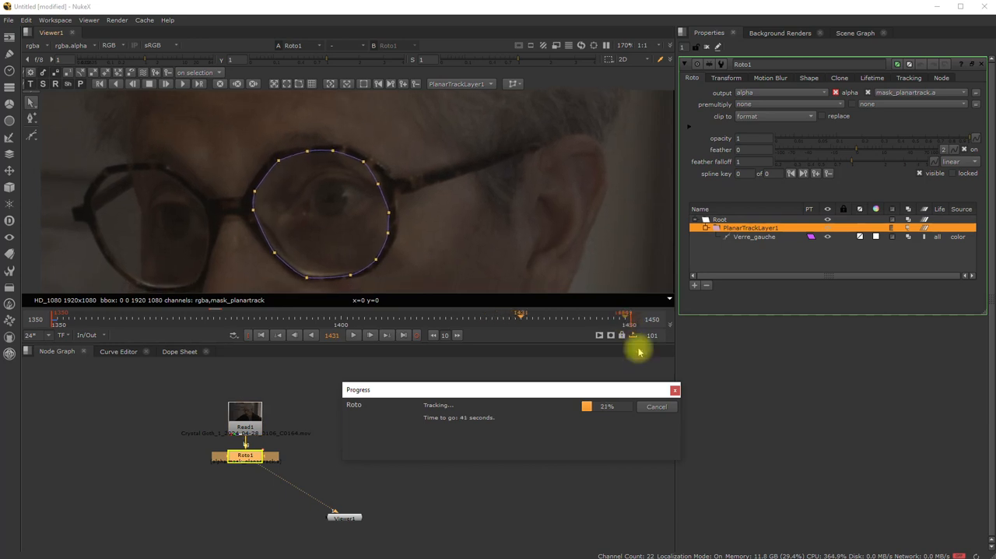
pyautogui.click(658, 407)
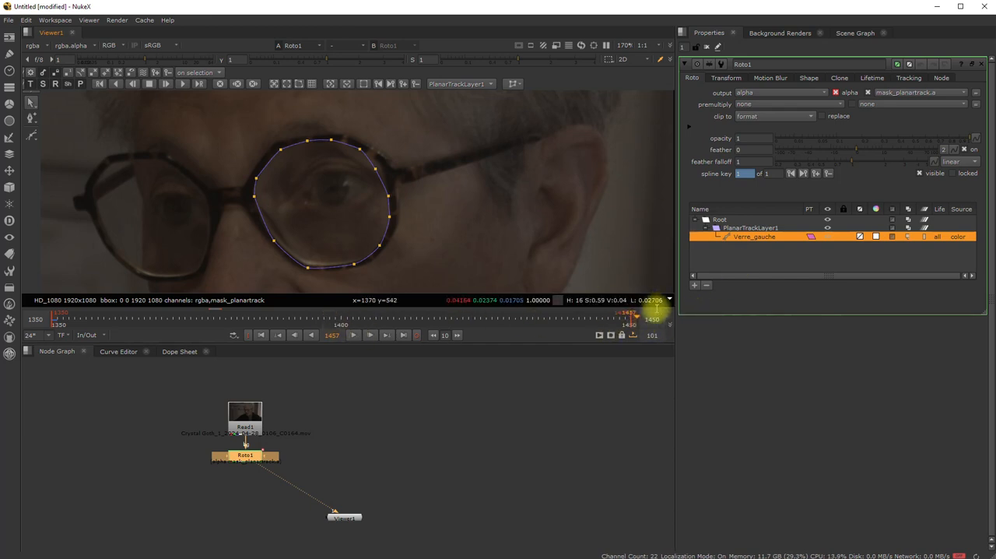
# - Play the clip from the first frame to check how Verre_gauche follows the lens, and return to frame 1350
pyautogui.moveTo(407, 249); pyautogui.dragTo(438, 239, button='middle')
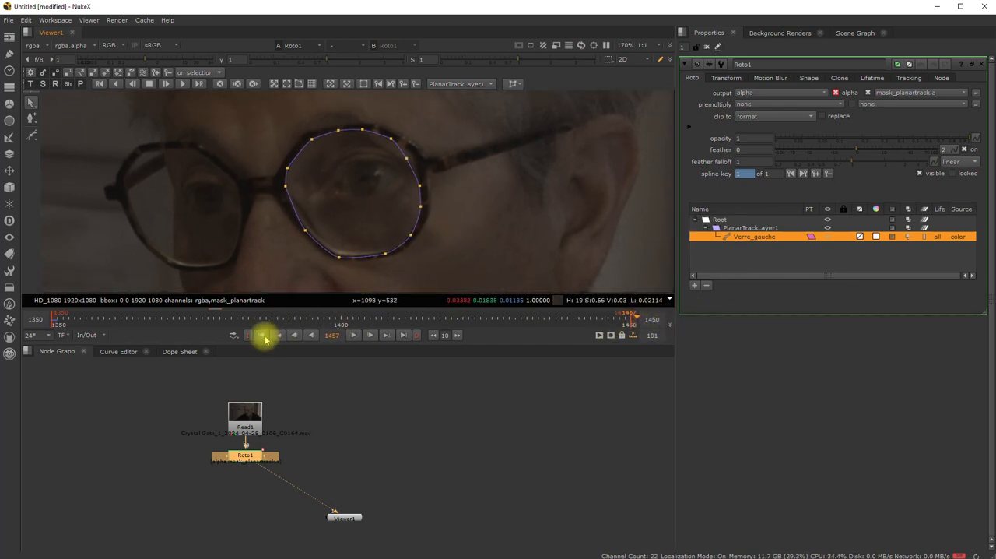
pyautogui.click(263, 336)
pyautogui.click(353, 336)
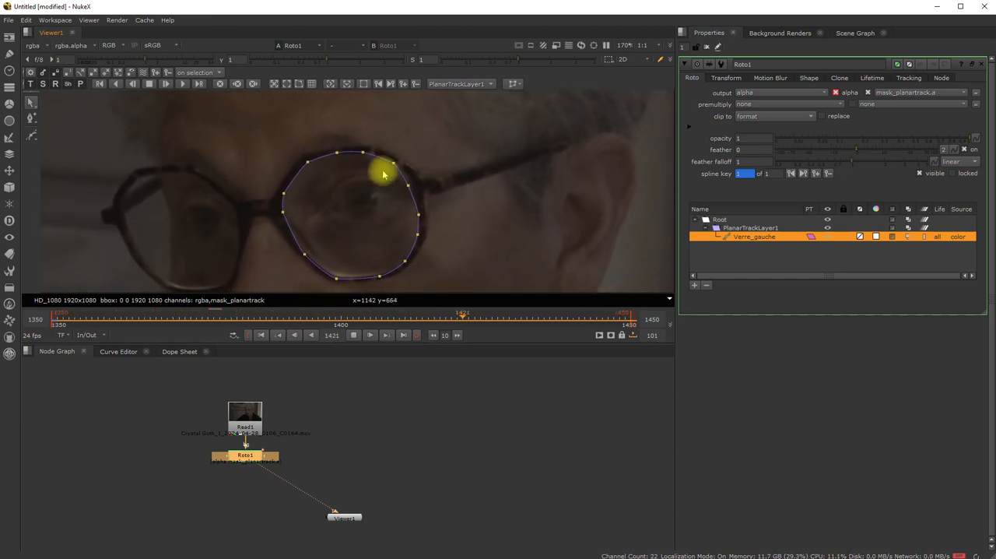
pyautogui.click(354, 335)
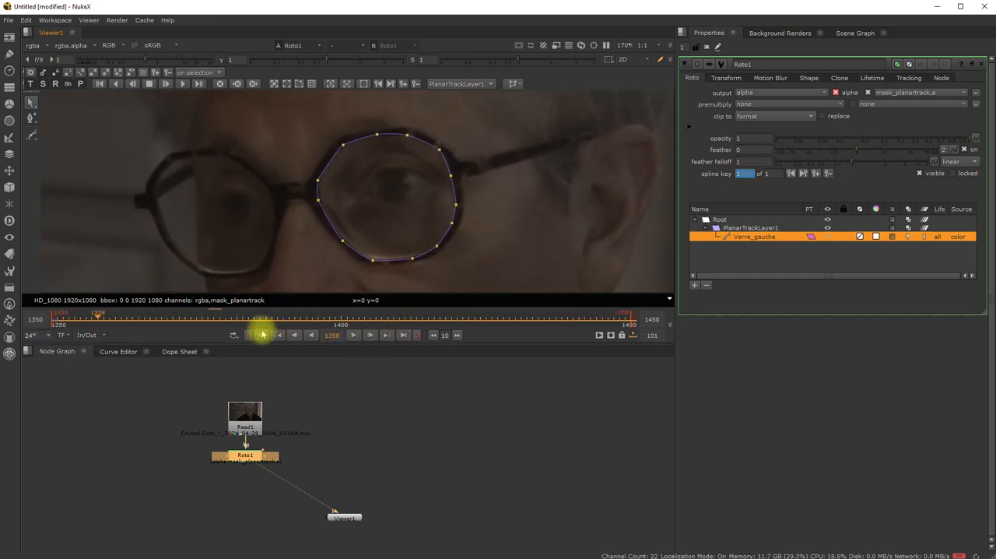
pyautogui.click(261, 335)
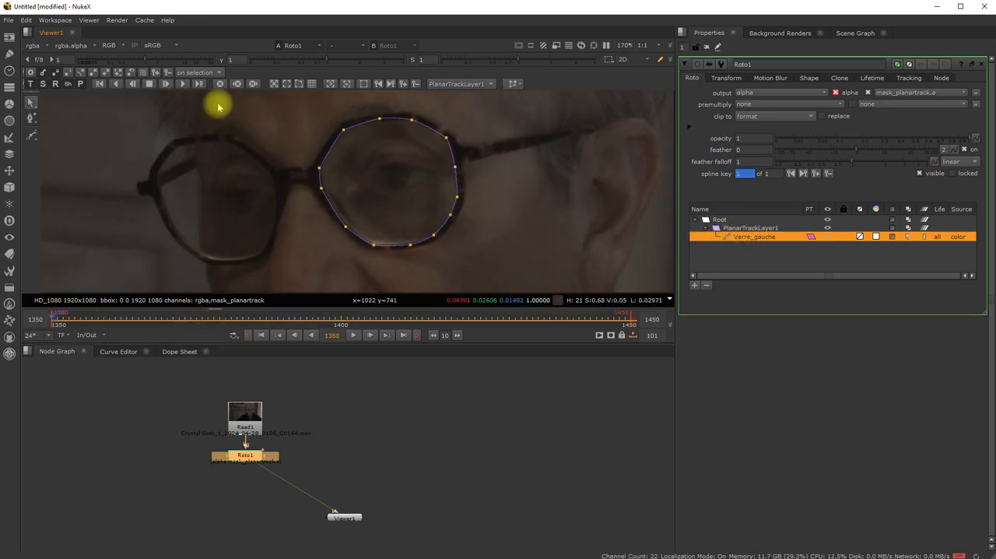
# - Draw a closed Bezier shape along the inner rim of the wearer's right lens at frame 1350
pyautogui.click(34, 137)
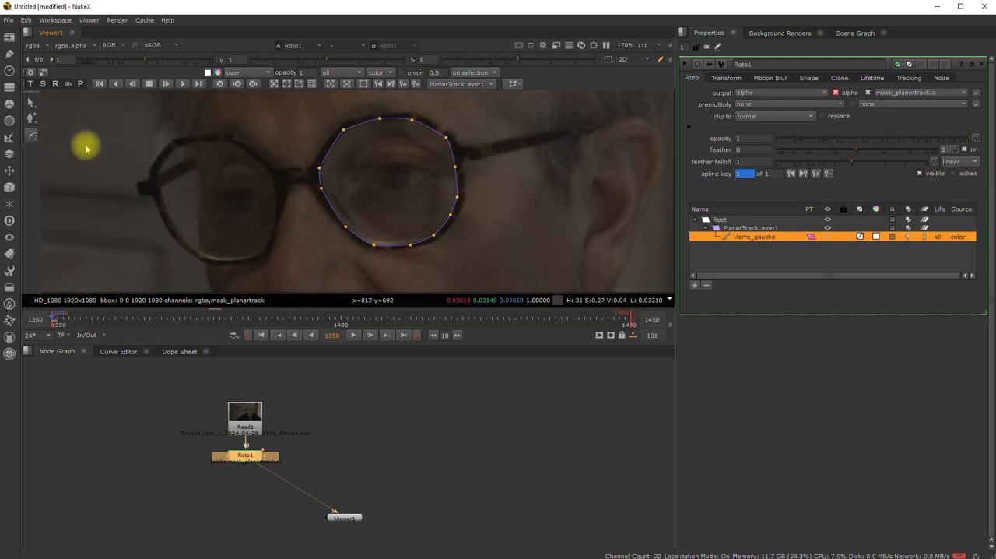
pyautogui.click(33, 134)
pyautogui.scroll(2, 200, 183)
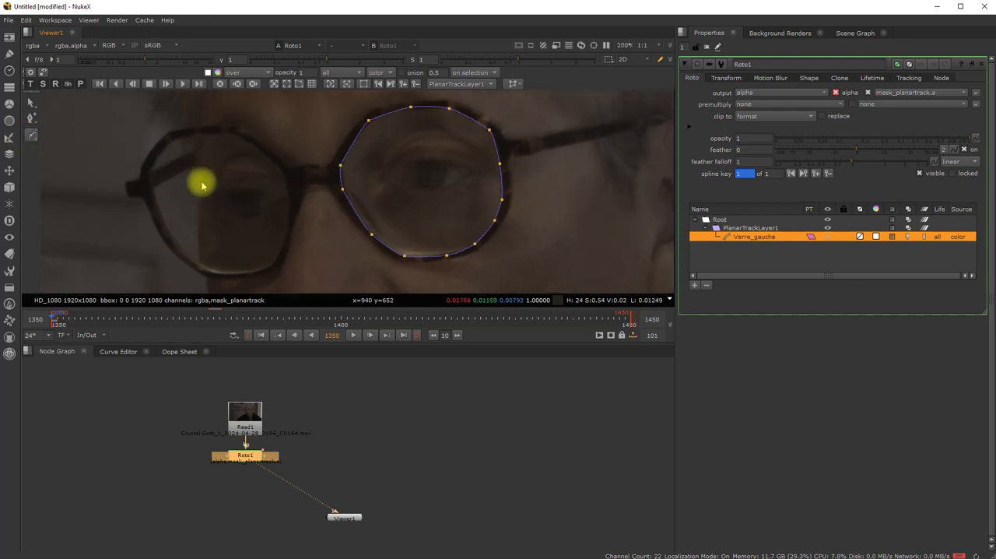
pyautogui.moveTo(200, 183); pyautogui.dragTo(297, 170, button='middle')
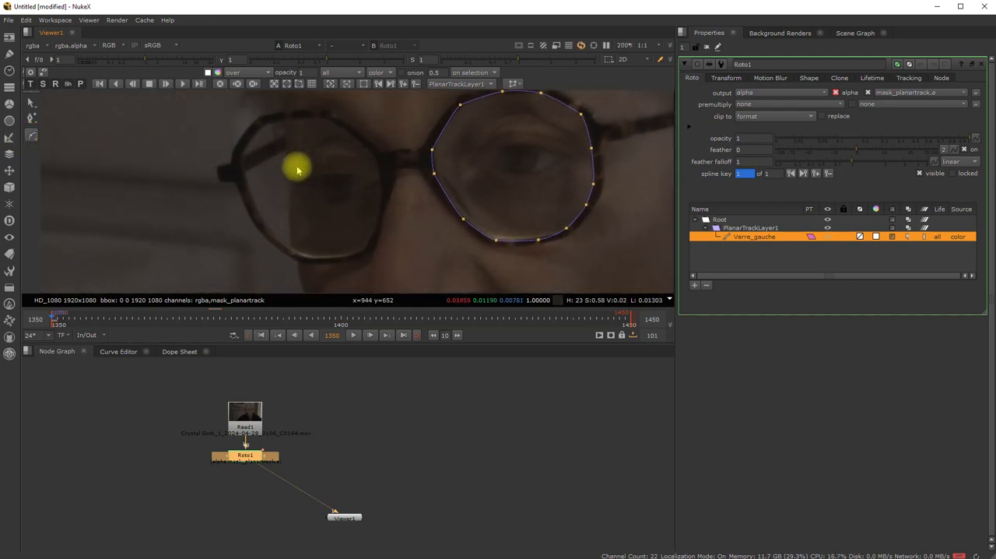
pyautogui.click(309, 115)
pyautogui.click(340, 124)
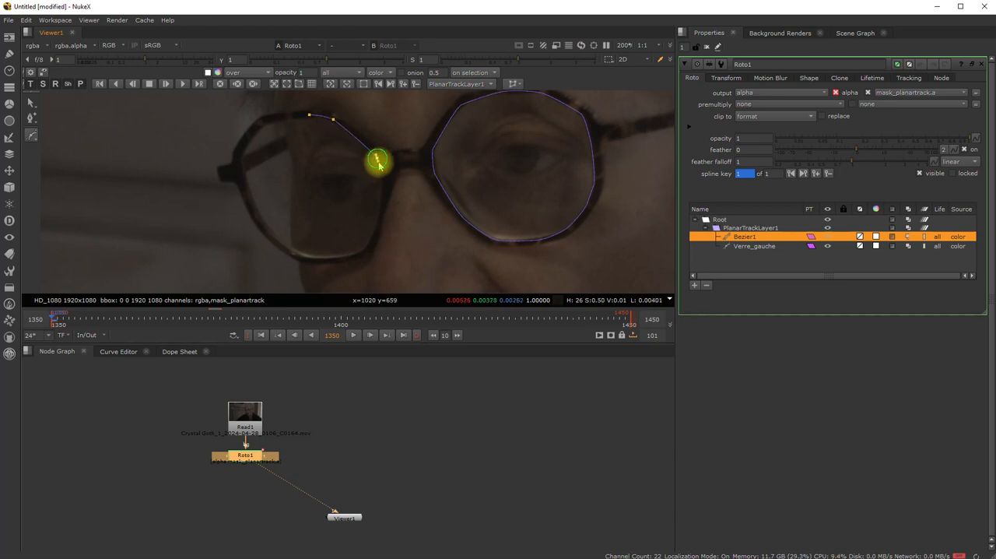
pyautogui.moveTo(380, 214); pyautogui.dragTo(379, 222)
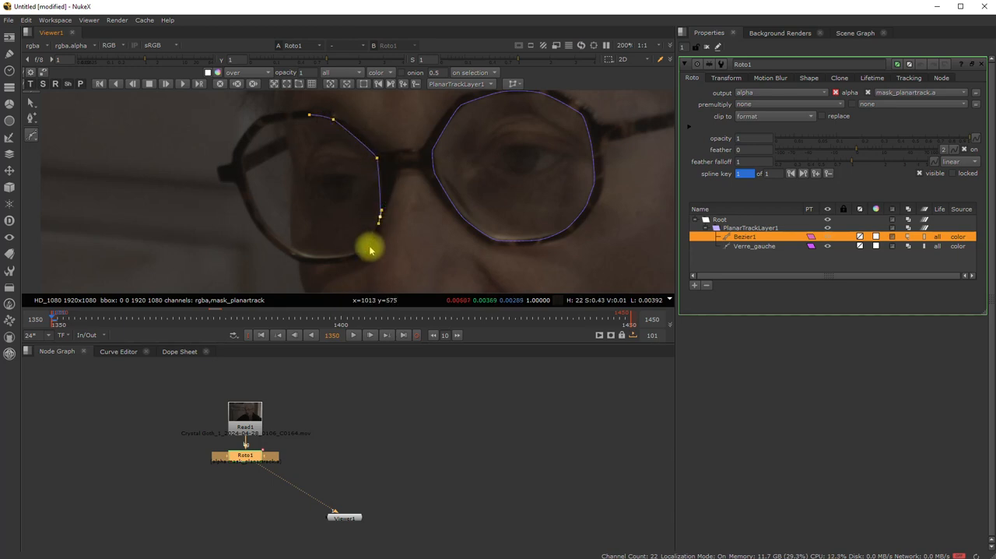
pyautogui.click(363, 249)
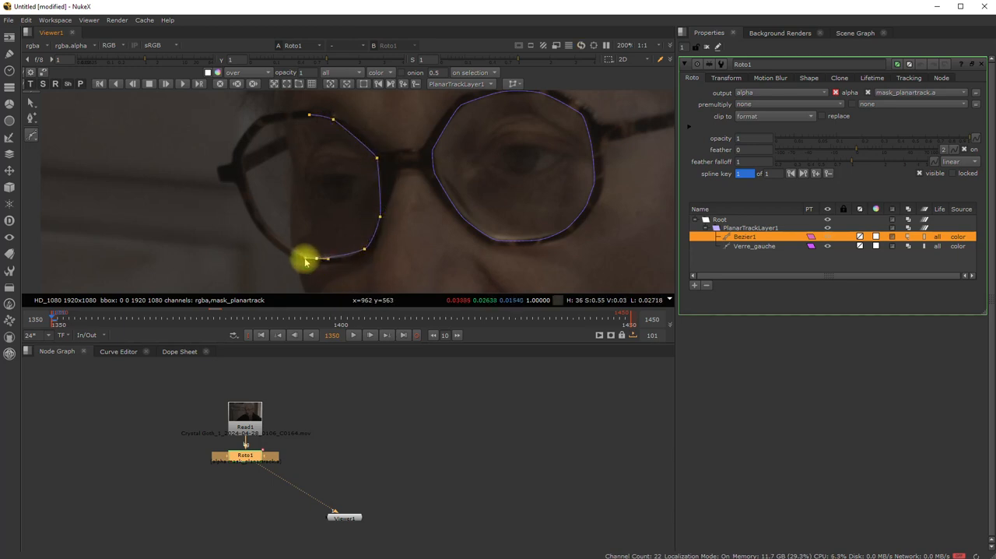
pyautogui.moveTo(305, 258); pyautogui.dragTo(301, 257)
pyautogui.click(265, 225)
pyautogui.moveTo(260, 220); pyautogui.dragTo(256, 212)
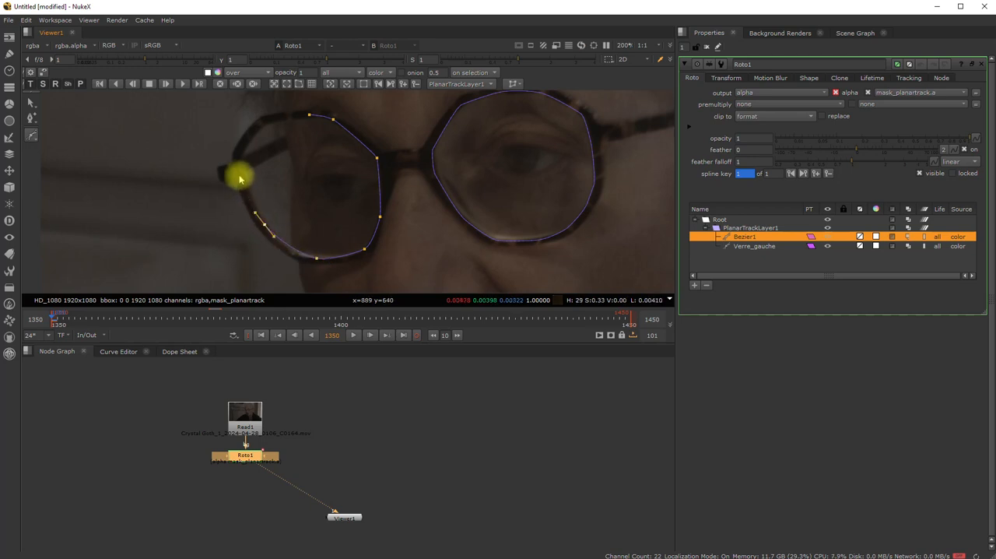
pyautogui.click(241, 169)
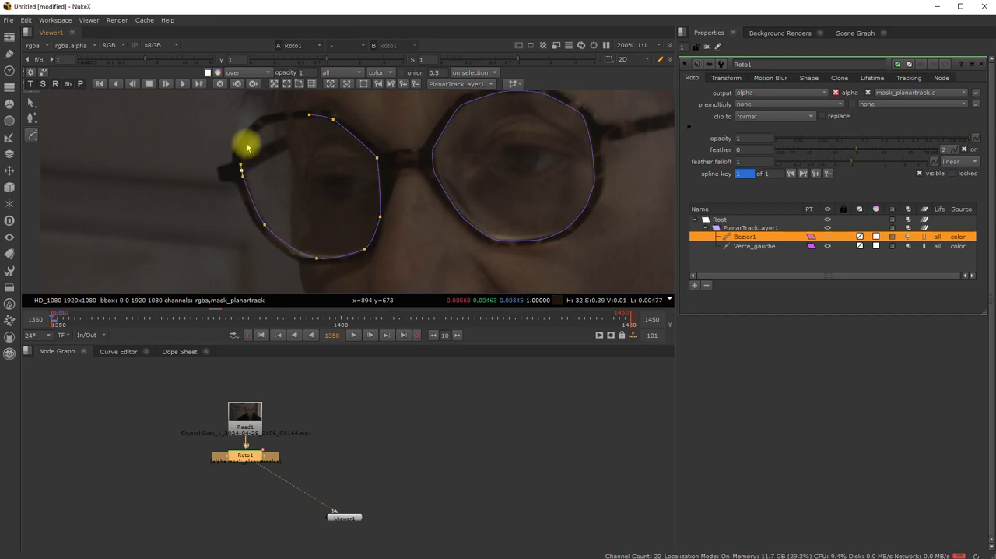
pyautogui.click(246, 139)
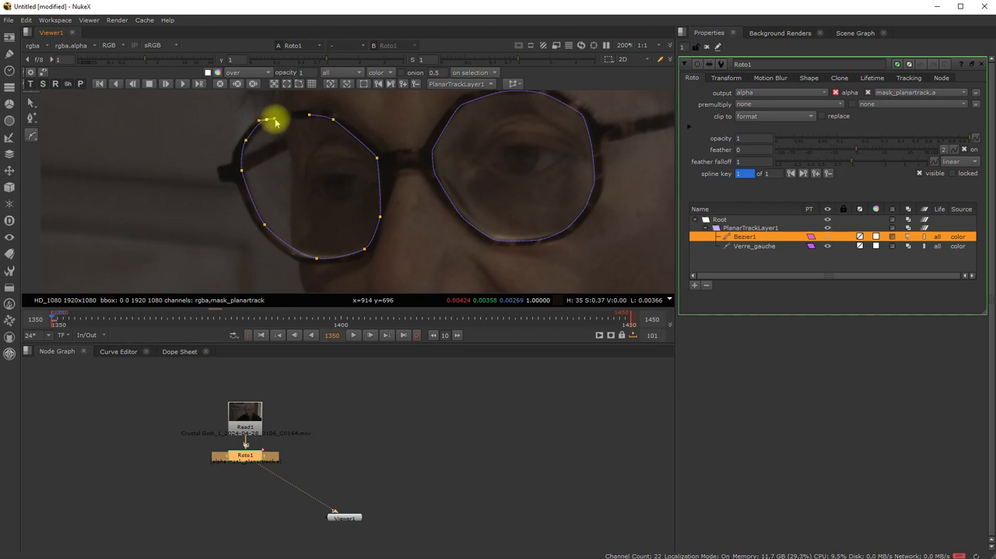
pyautogui.click(308, 117)
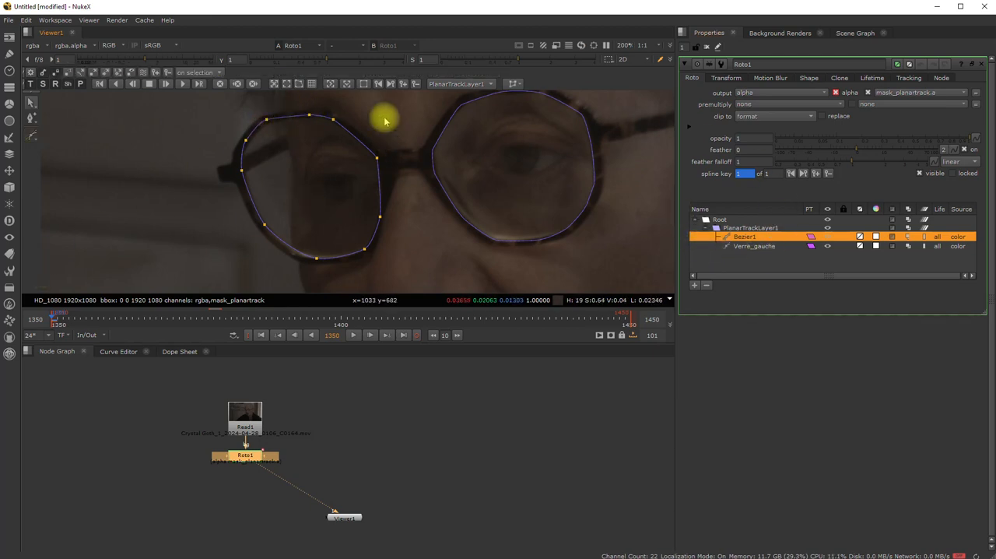
# - Refine the outer and lower points of the new Bezier so the outline fits the wearer's right lens
pyautogui.click(245, 142)
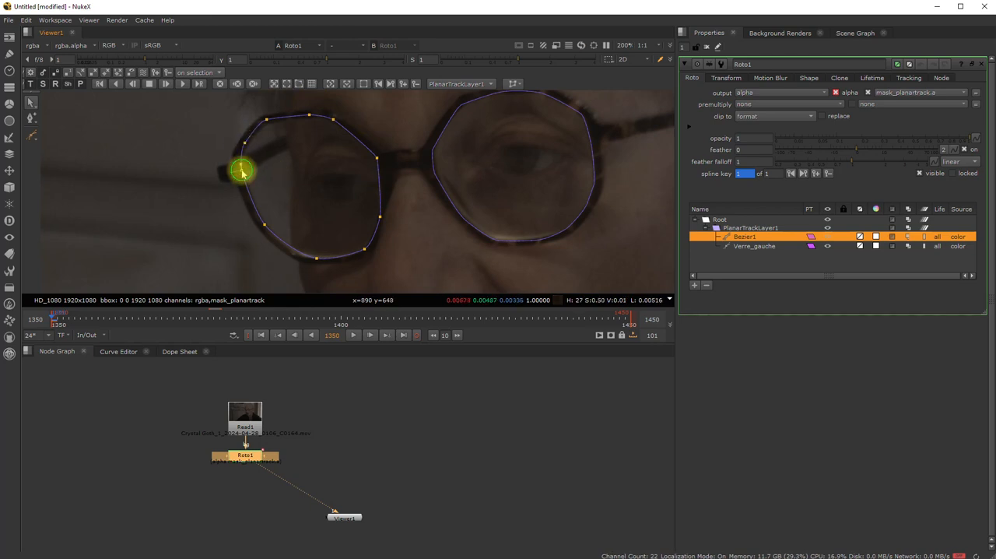
pyautogui.click(242, 170)
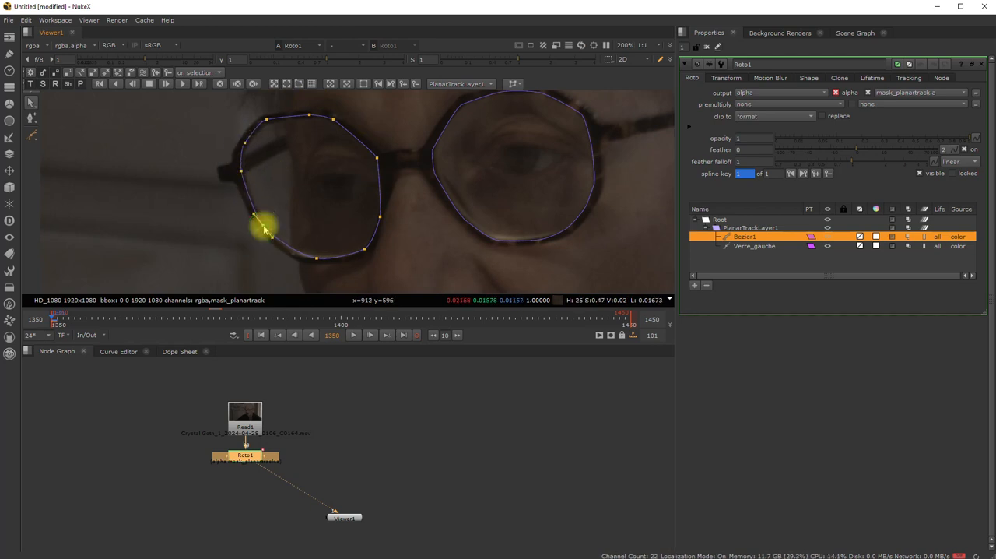
pyautogui.click(313, 260)
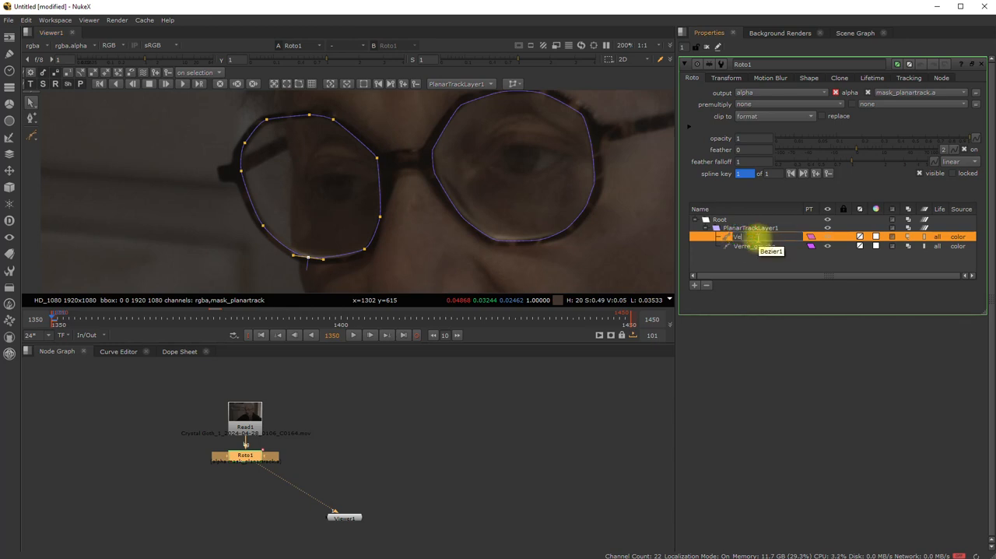
# - Rename the new Bezier shape as Verre_droit and keep it selected in the shape list
pyautogui.press('space')
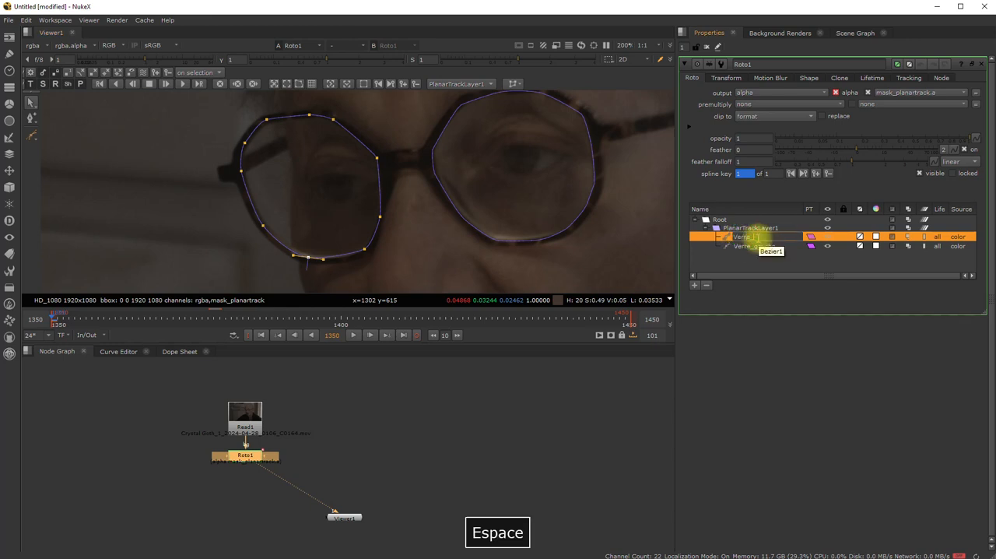
pyautogui.click(735, 266)
pyautogui.click(746, 236)
# - Check whether the planar-track option is offered for Verre_droit inside PlanarTrackLayer1, and reselect the shape
pyautogui.rightClick(747, 238)
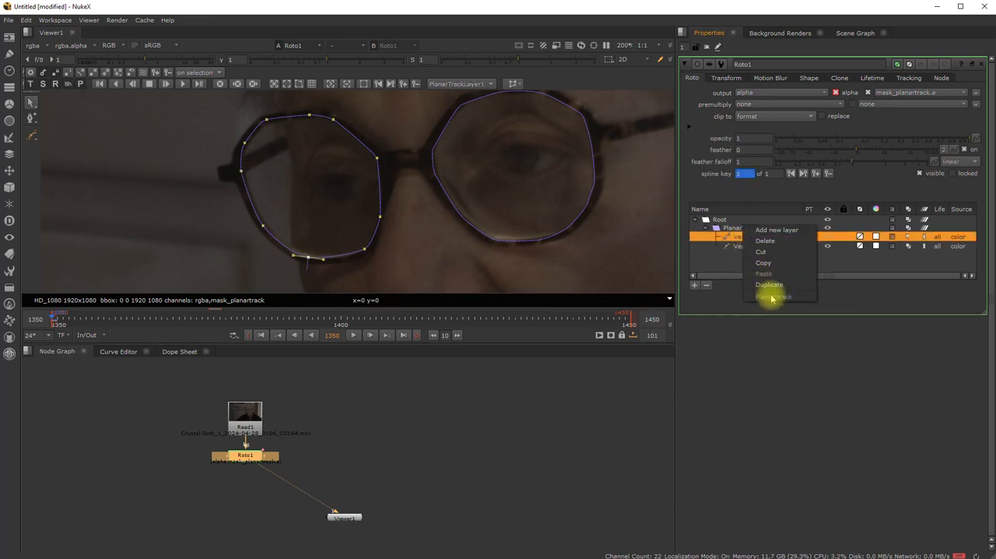
pyautogui.click(736, 239)
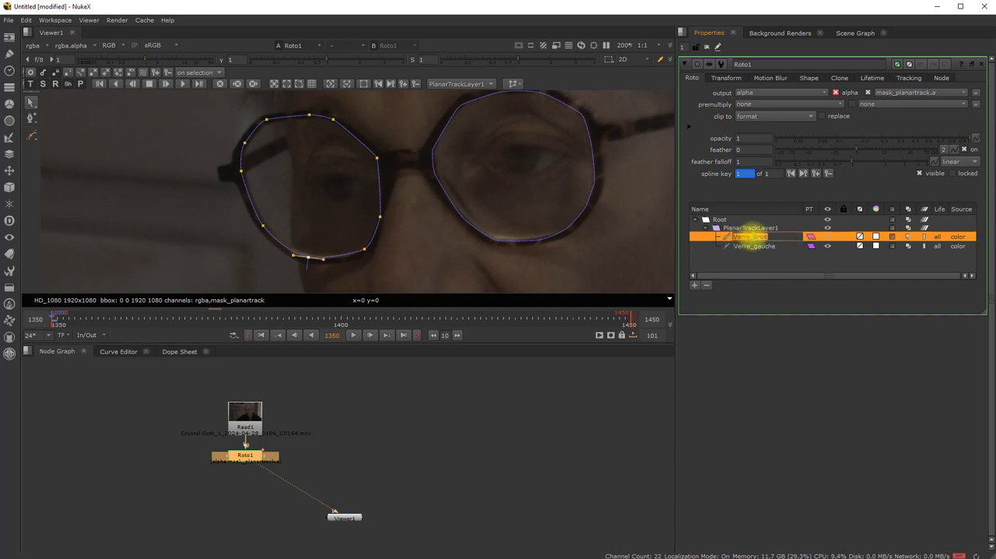
pyautogui.click(742, 262)
pyautogui.click(747, 237)
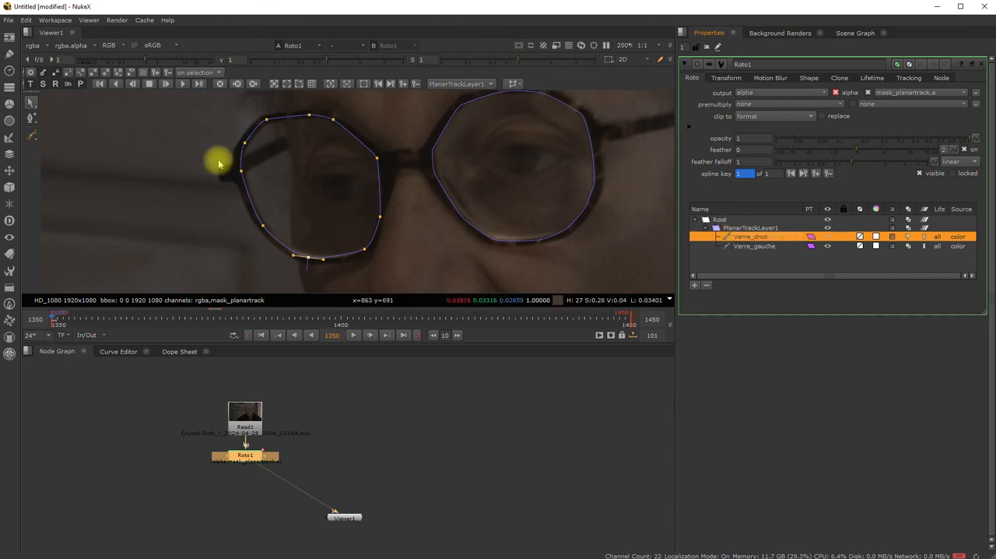
# - Planar-track the layer with Verre_droit forward from frame 1350 and stop the tracking at frame 1449
pyautogui.moveTo(429, 205); pyautogui.dragTo(398, 218, button='middle')
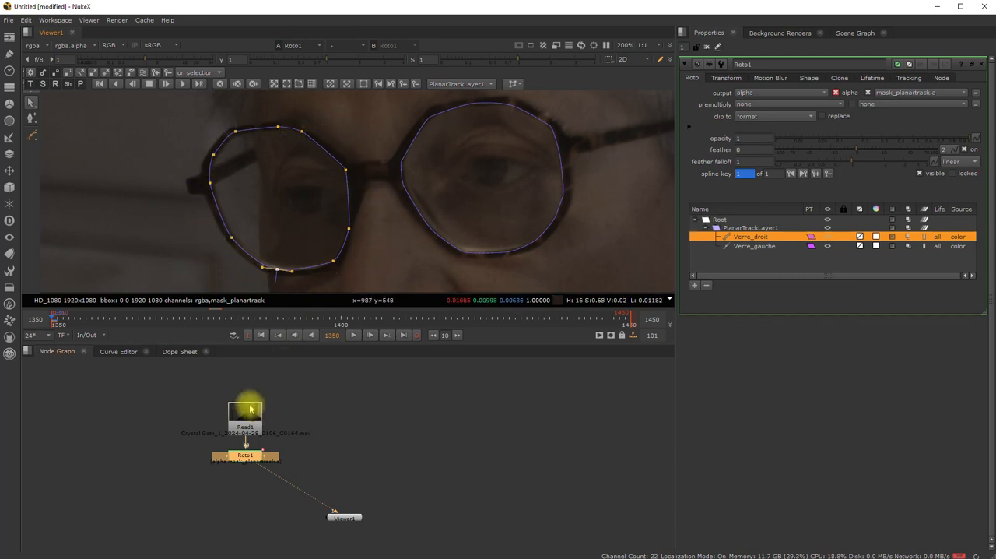
pyautogui.click(746, 238)
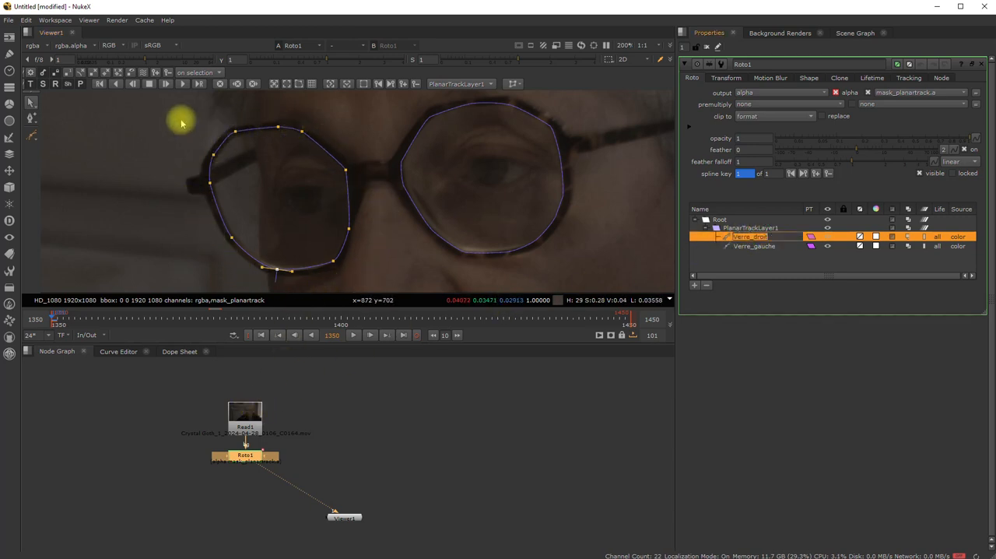
pyautogui.click(182, 84)
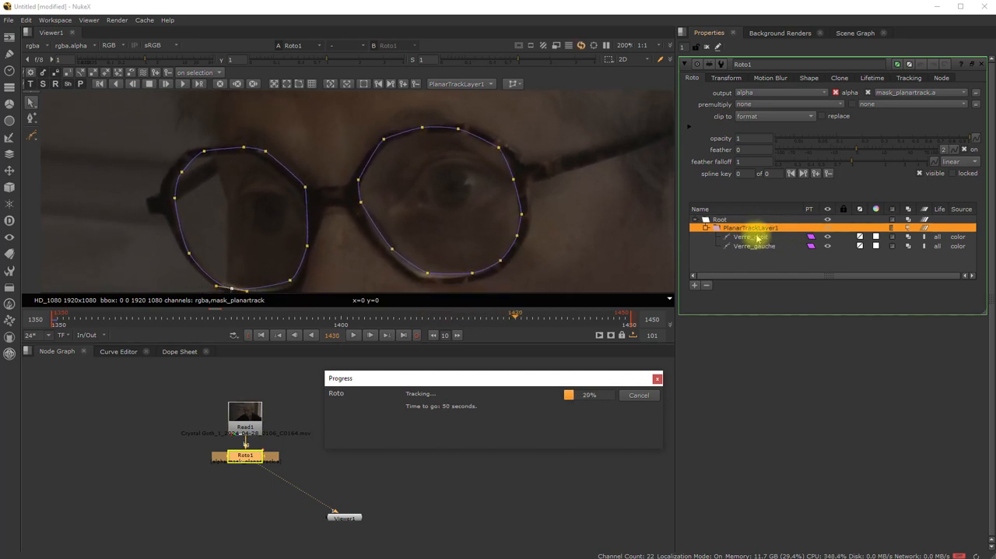
pyautogui.click(638, 396)
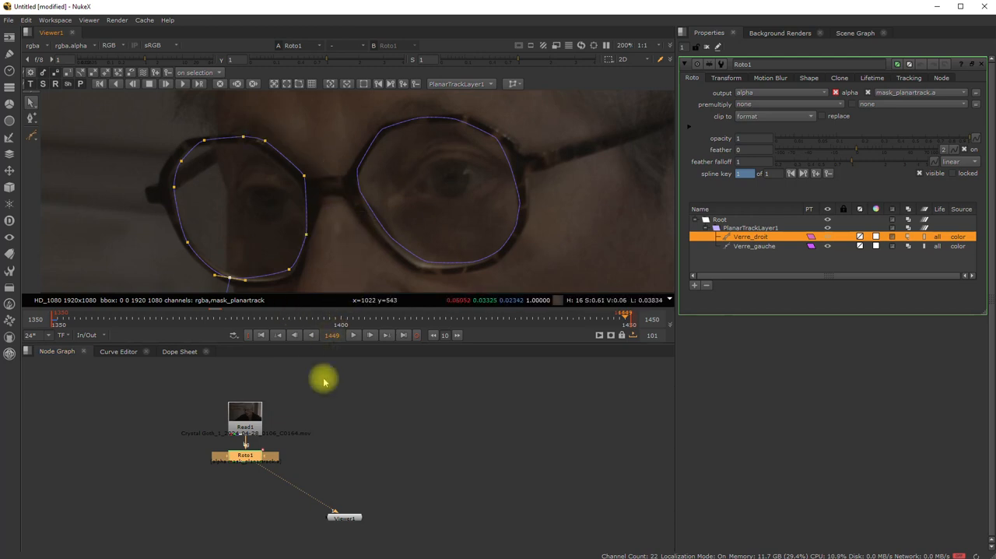
# - Play the clip from the first frame to check both lens shapes against the glasses, and deselect the Roto1 node
pyautogui.click(261, 336)
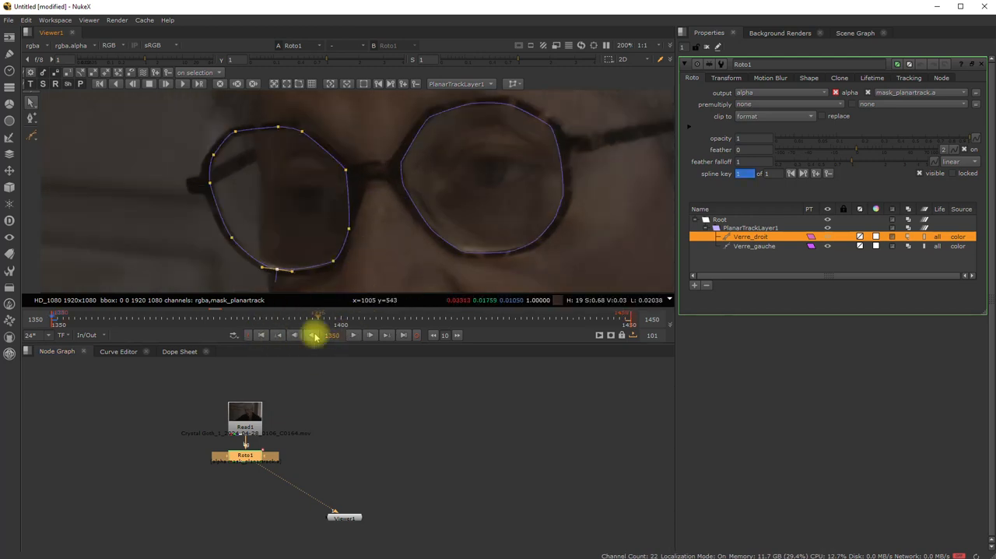
pyautogui.click(353, 335)
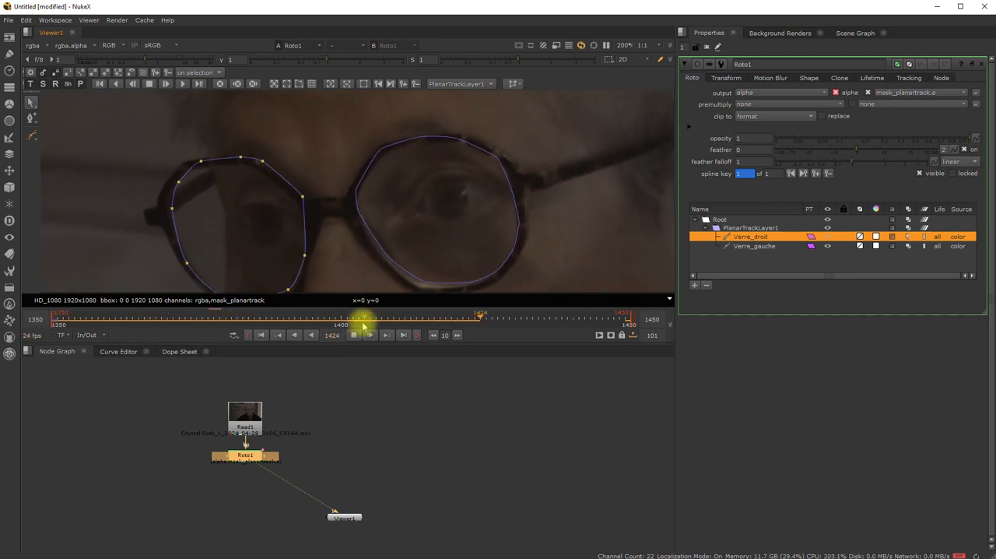
pyautogui.click(355, 335)
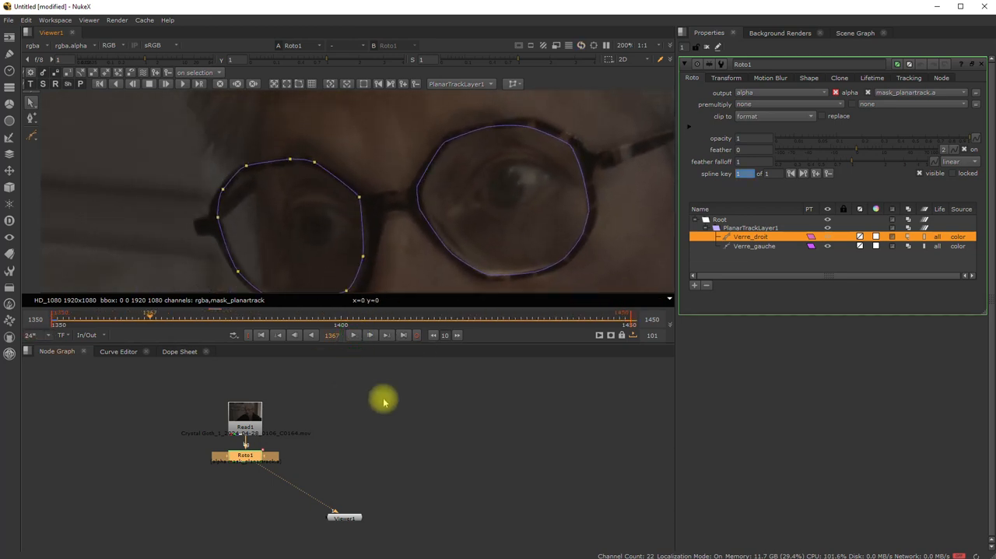
pyautogui.click(429, 400)
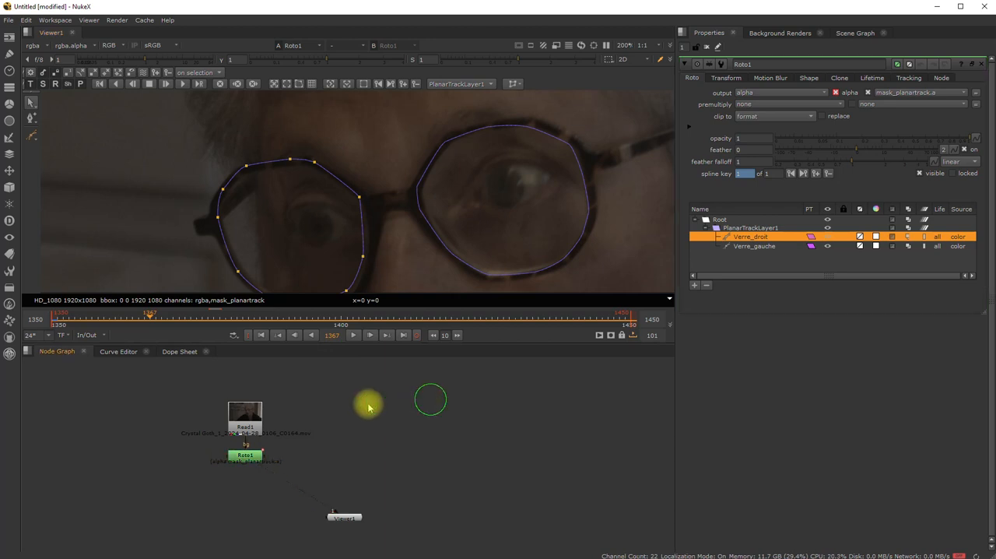
# - Examine the Roto1 node's animation curves and its PlanarTrackLayer1 keys in the Curve Editor and Dope Sheet
pyautogui.click(245, 458)
pyautogui.click(109, 351)
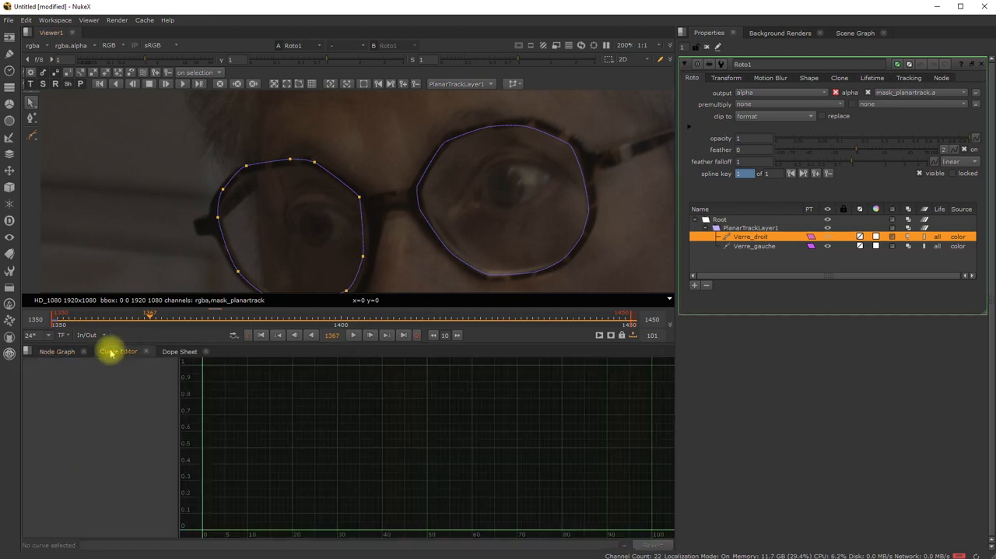
pyautogui.click(179, 351)
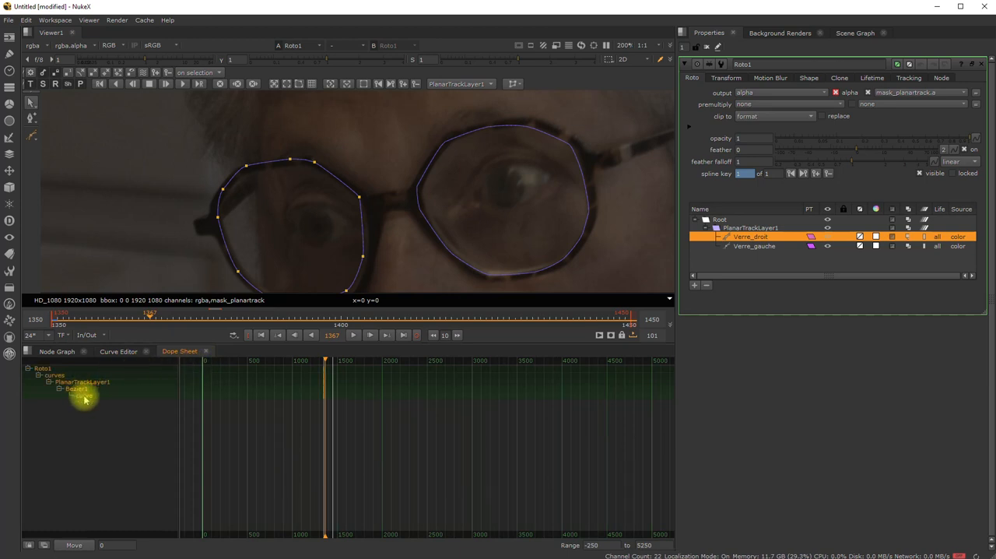
pyautogui.click(118, 351)
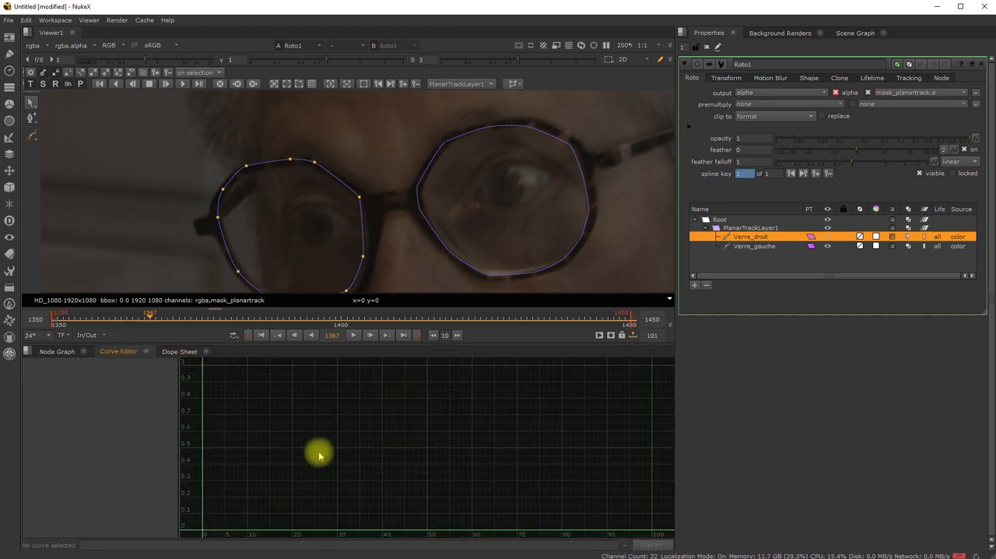
pyautogui.click(173, 351)
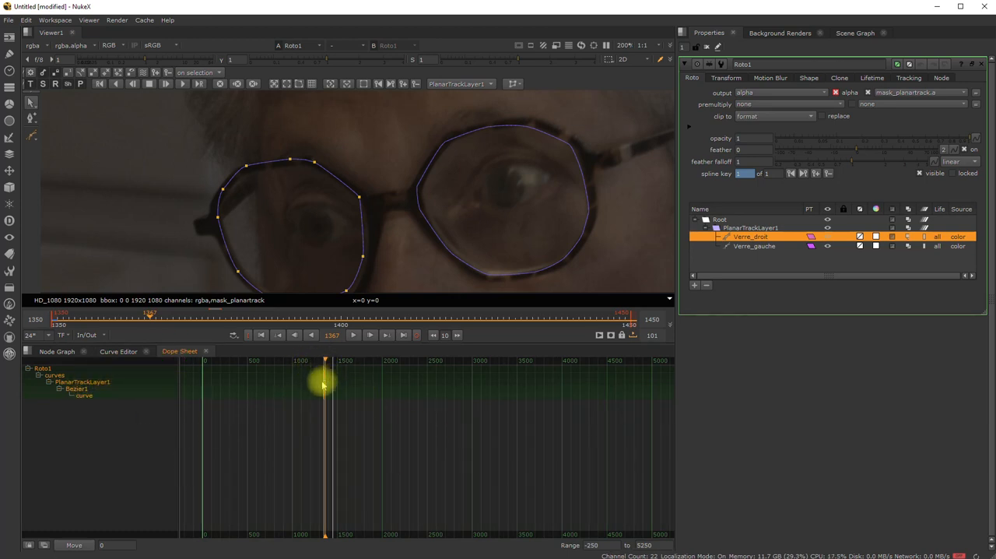
pyautogui.click(62, 350)
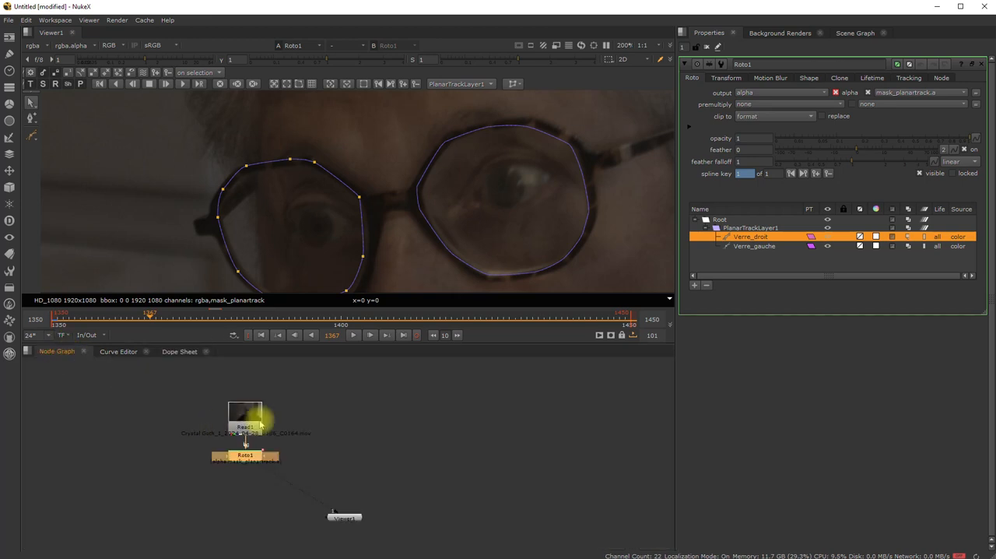
# - Move the Read1 and Roto1 nodes together up and to the left in the node graph, and deselect them
pyautogui.moveTo(300, 389); pyautogui.dragTo(211, 467)
pyautogui.moveTo(245, 416); pyautogui.dragTo(208, 406)
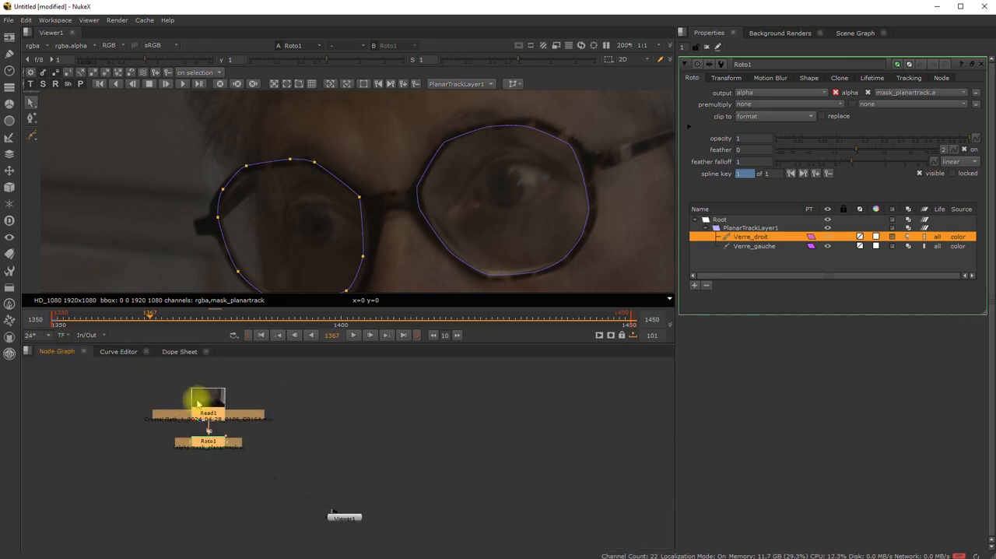
pyautogui.click(374, 403)
# - Play the clip briefly from the first frame to check the tracked lens shapes, and return to frame 1350
pyautogui.click(261, 335)
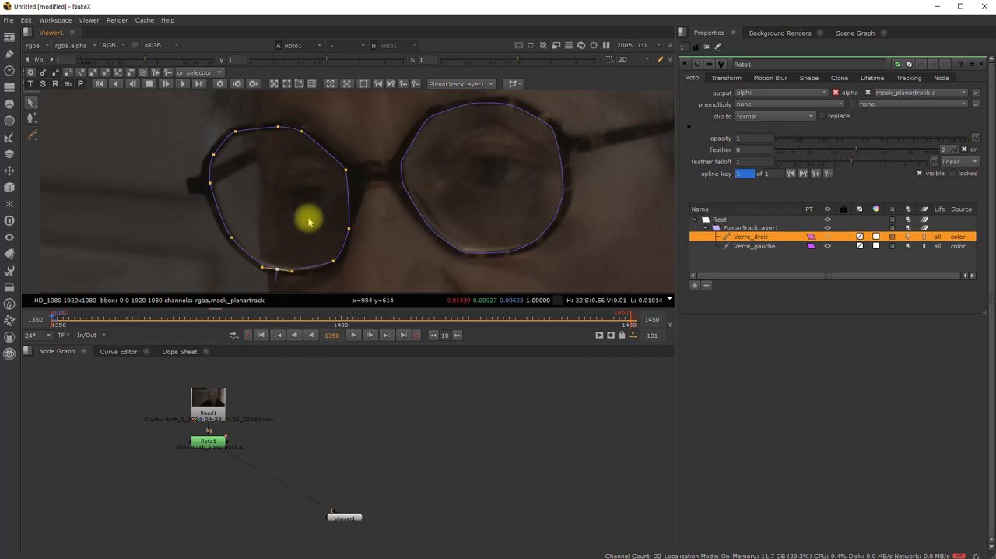
pyautogui.click(352, 335)
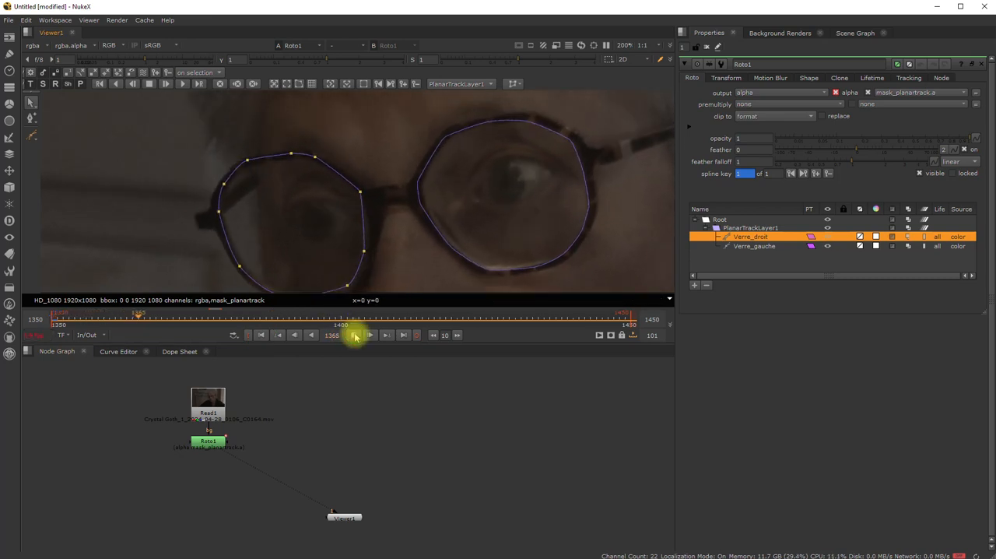
pyautogui.click(354, 335)
pyautogui.click(261, 334)
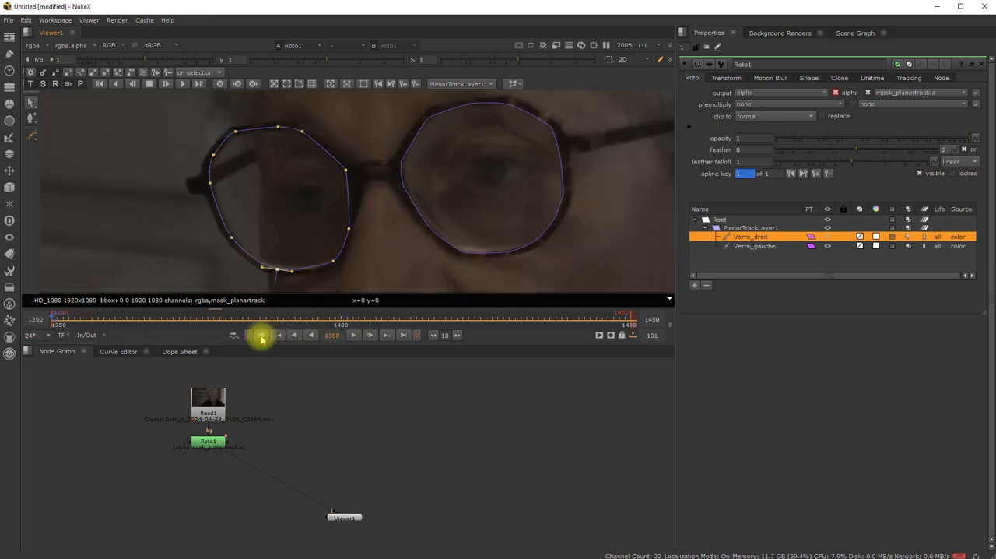
pyautogui.scroll(-5, 358, 215)
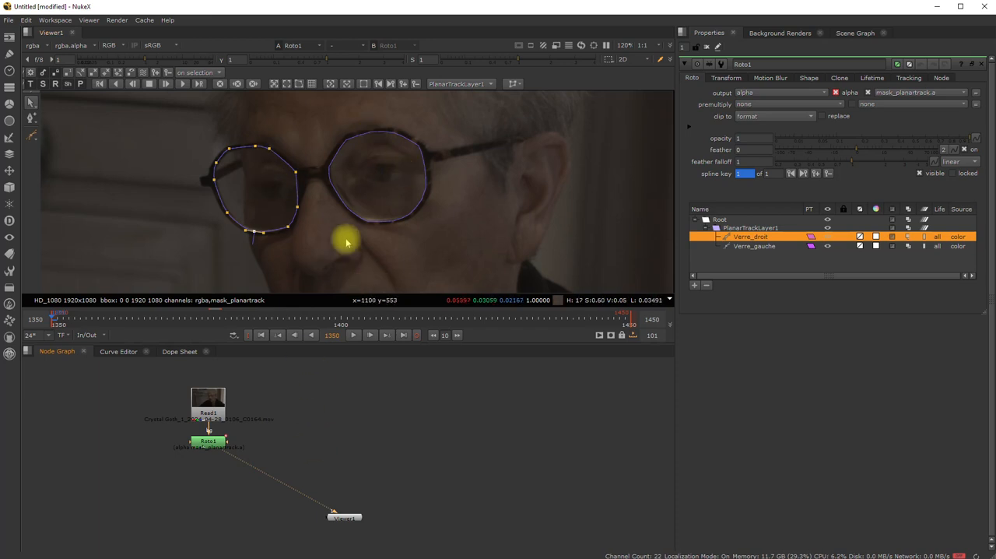
# - Show the Viewer1 node's properties, and add an unconnected ColorCorrect node in the empty area to the right of Roto1
pyautogui.doubleClick(347, 518)
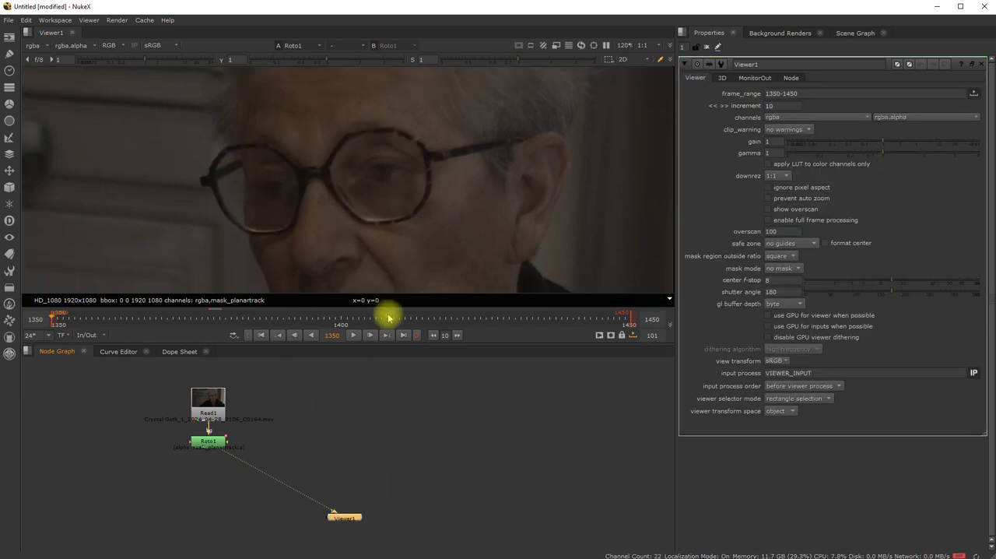
pyautogui.scroll(-5, 334, 195)
pyautogui.scroll(-1, 411, 170)
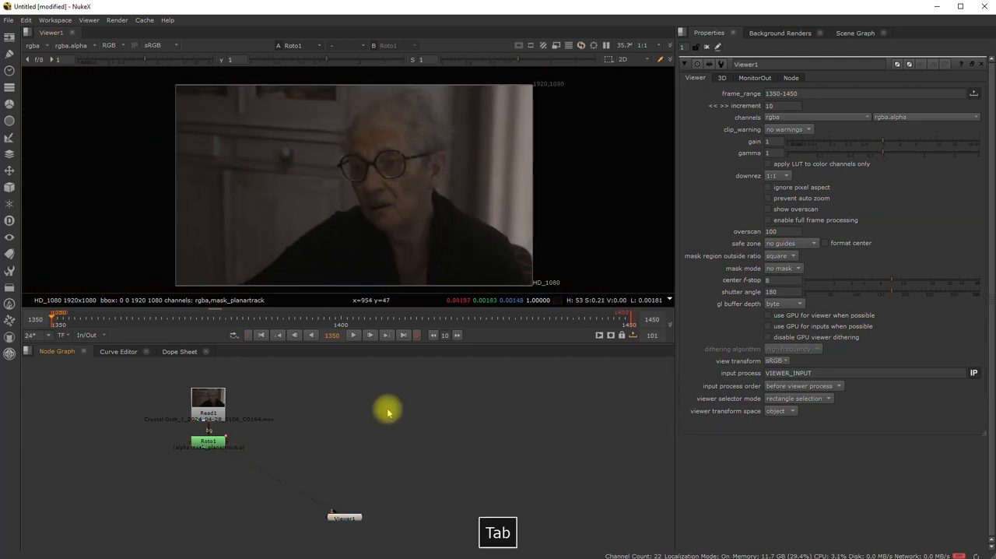
pyautogui.press('Tab')
pyautogui.write('color')
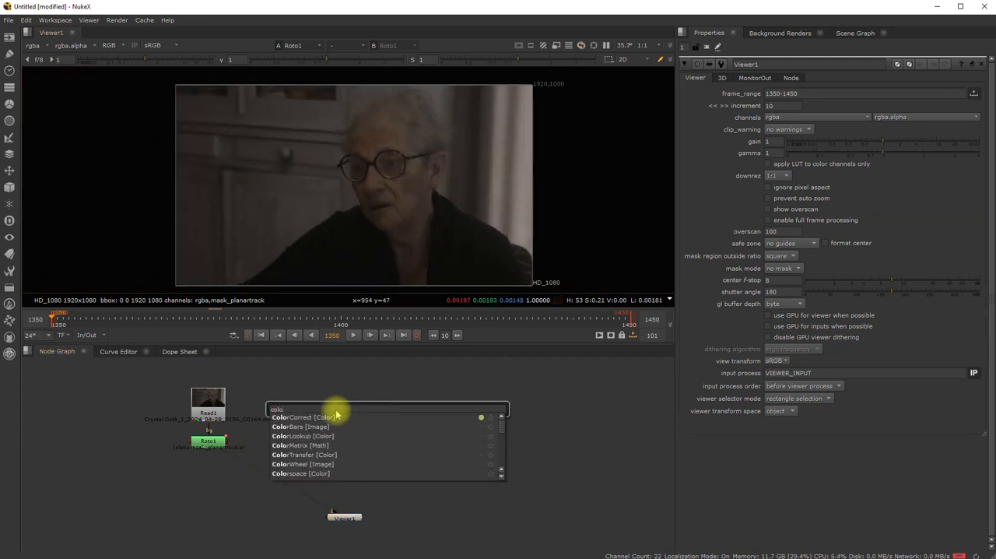
pyautogui.click(317, 421)
pyautogui.moveTo(387, 406); pyautogui.dragTo(351, 429)
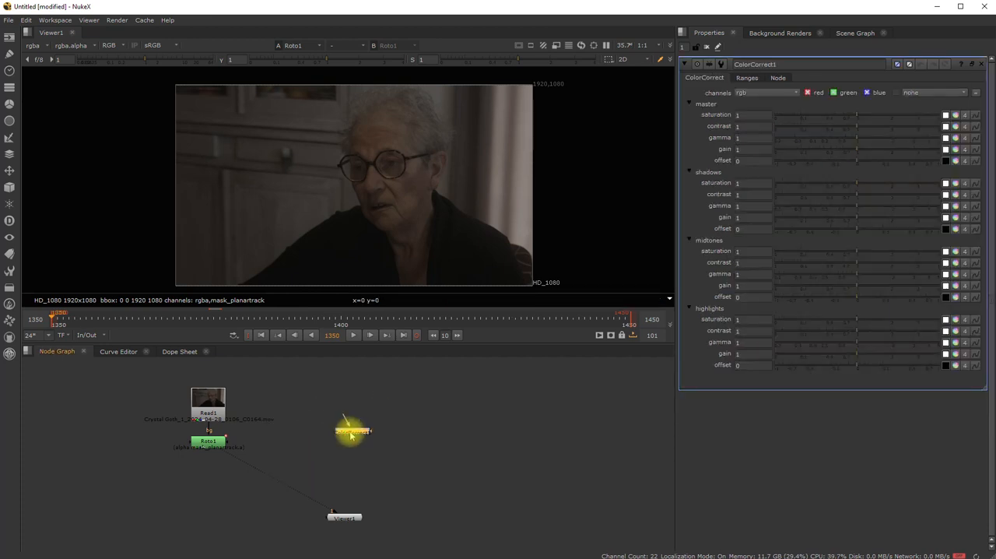
# - Place the ColorCorrect node directly below Roto1 and connect it between Roto1 and Viewer1
pyautogui.moveTo(324, 506); pyautogui.dragTo(208, 446)
pyautogui.moveTo(356, 437); pyautogui.dragTo(220, 500)
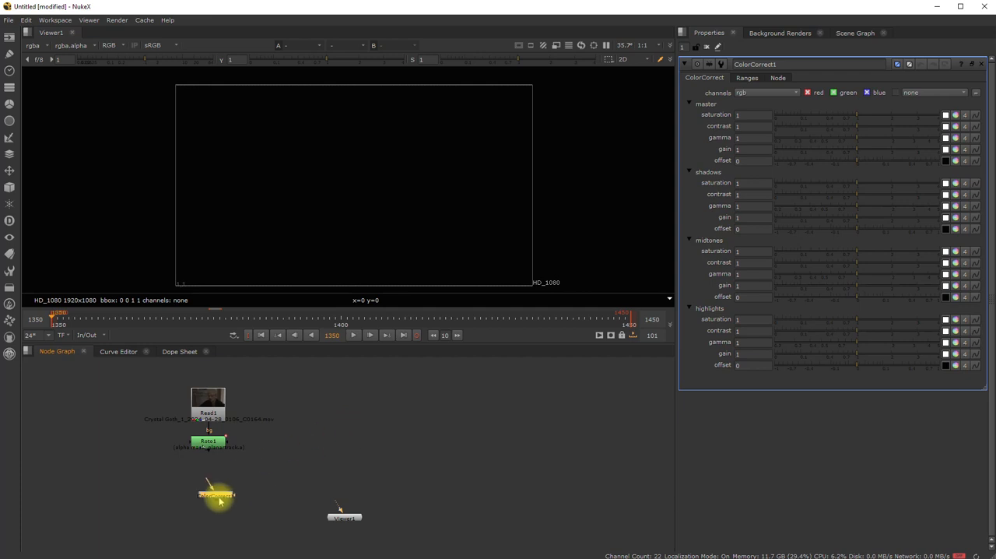
pyautogui.moveTo(208, 461); pyautogui.dragTo(208, 456)
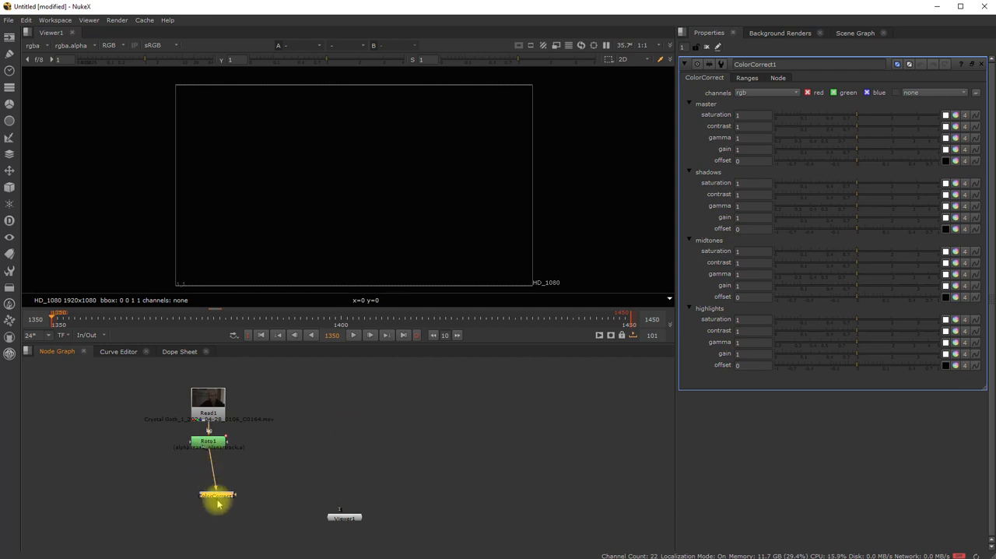
pyautogui.moveTo(218, 505); pyautogui.dragTo(340, 514)
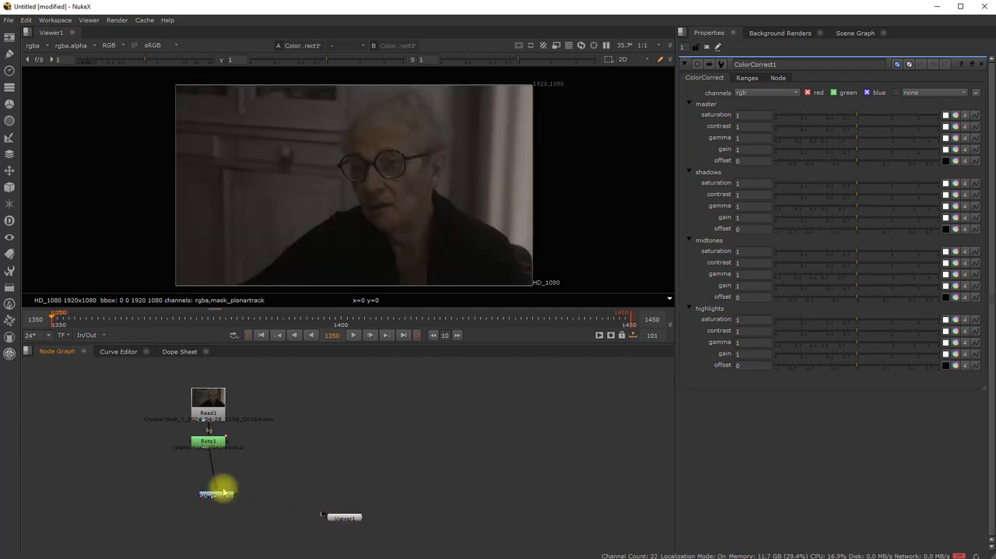
pyautogui.click(213, 493)
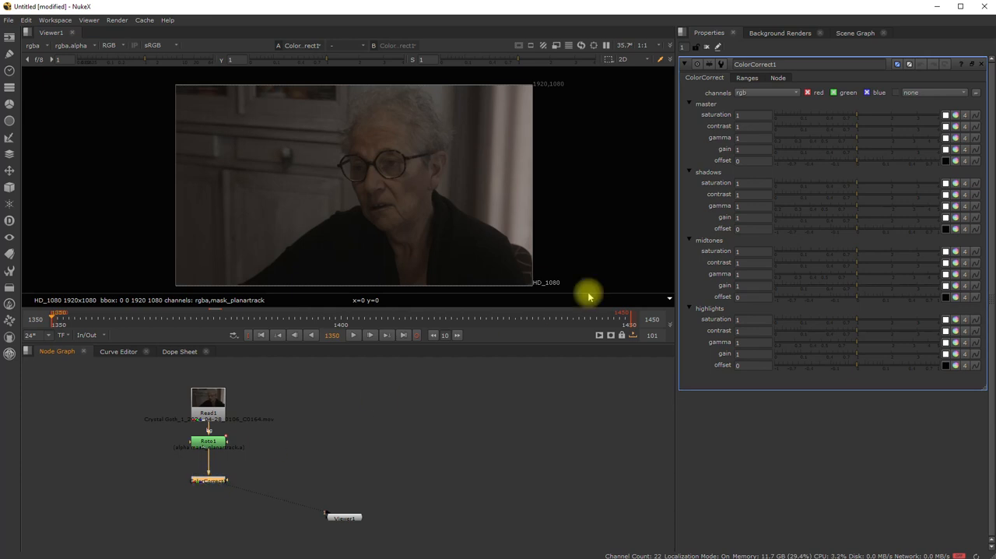
# - Try a master saturation of 1.68 and contrast of 1.38 on the ColorCorrect node, and revert both values
pyautogui.moveTo(856, 116)
pyautogui.mouseDown()
pyautogui.moveTo(892, 117)
pyautogui.moveTo(845, 117)
pyautogui.moveTo(896, 127)
pyautogui.moveTo(852, 127)
pyautogui.moveTo(872, 127)
pyautogui.mouseUp()
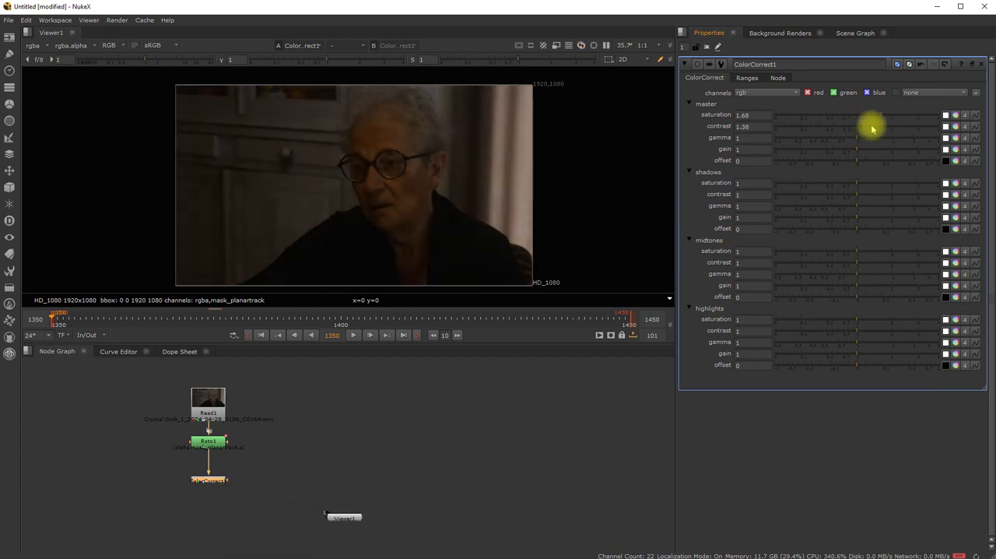
pyautogui.click(948, 64)
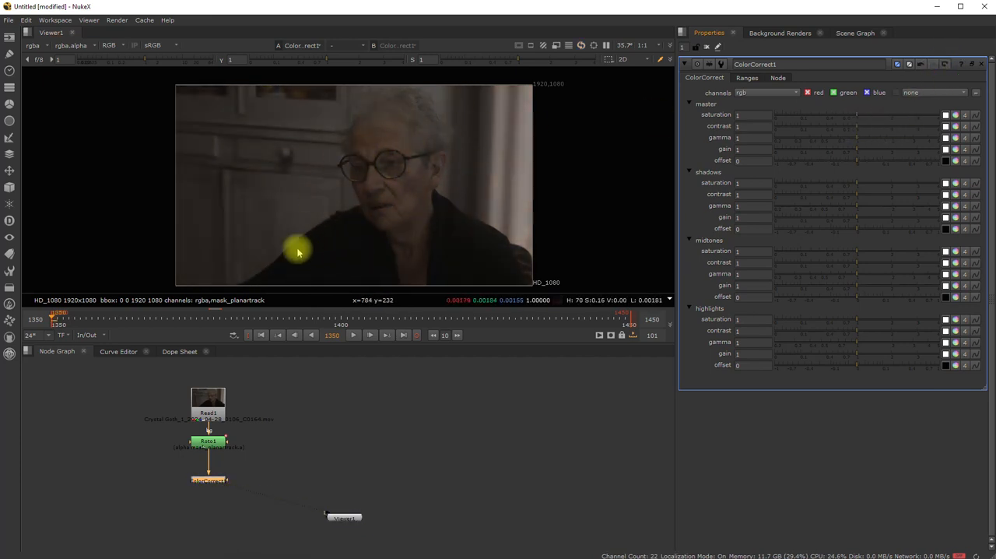
pyautogui.moveTo(356, 195); pyautogui.dragTo(351, 186, button='middle')
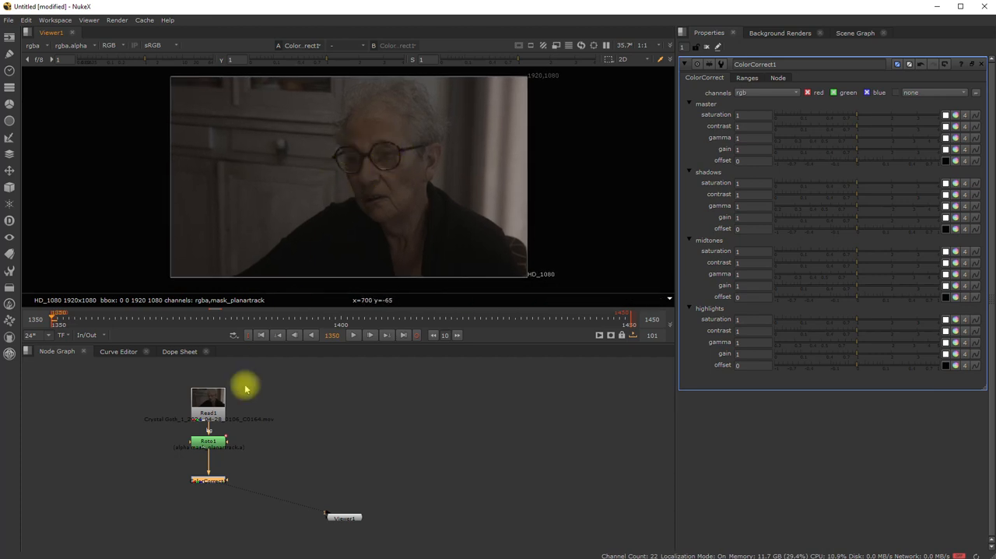
# - Set the Roto1 node's premultiply option to rgb to isolate the two lens shapes
pyautogui.doubleClick(210, 441)
pyautogui.click(304, 446)
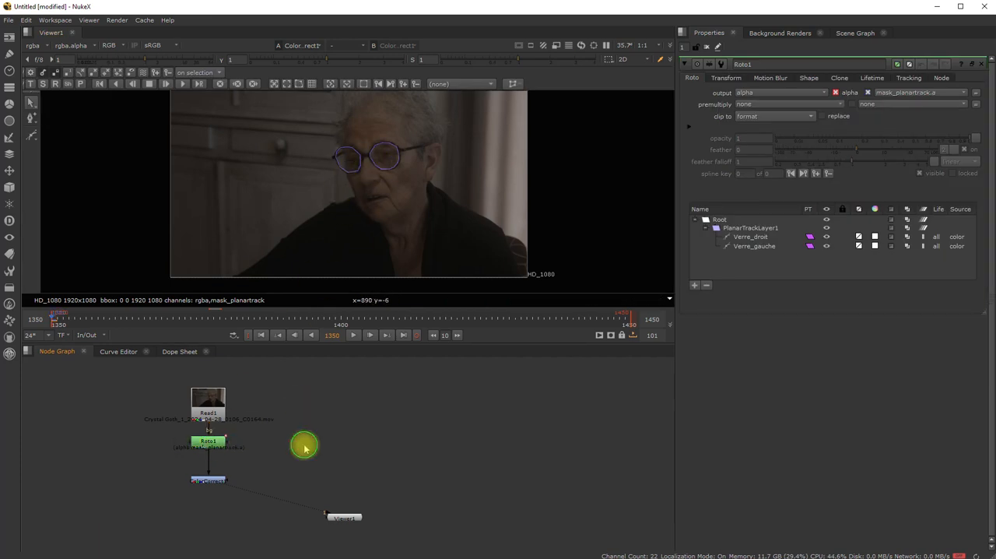
pyautogui.click(209, 443)
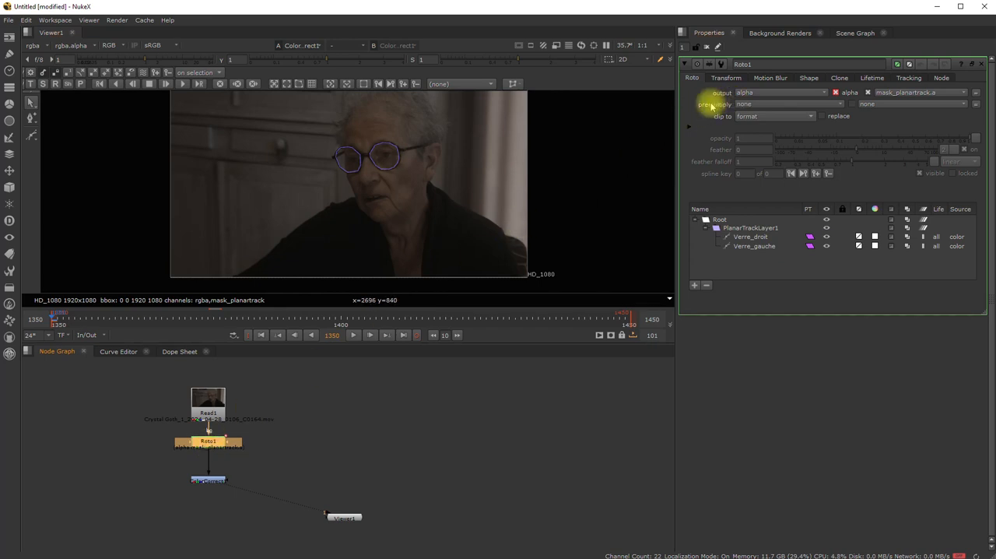
pyautogui.click(751, 105)
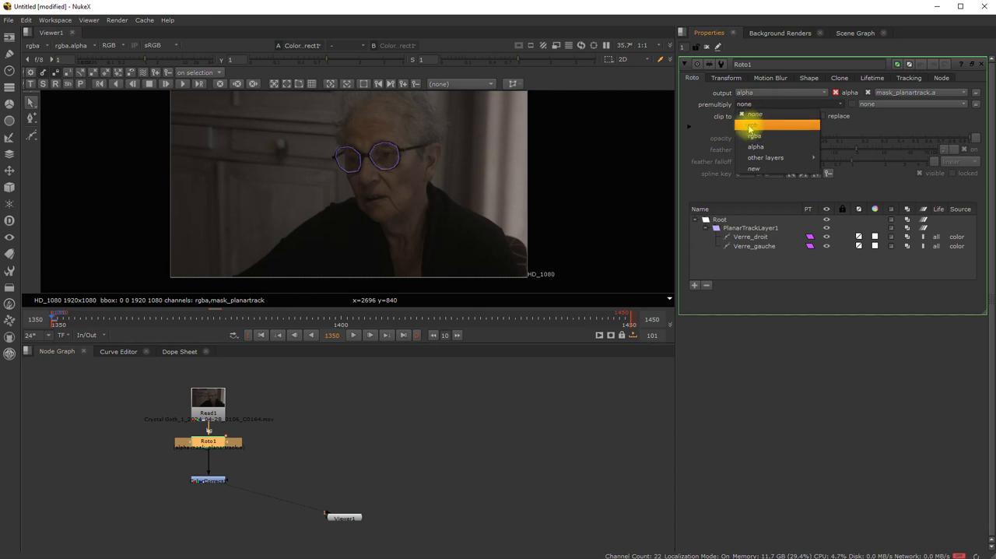
pyautogui.click(753, 126)
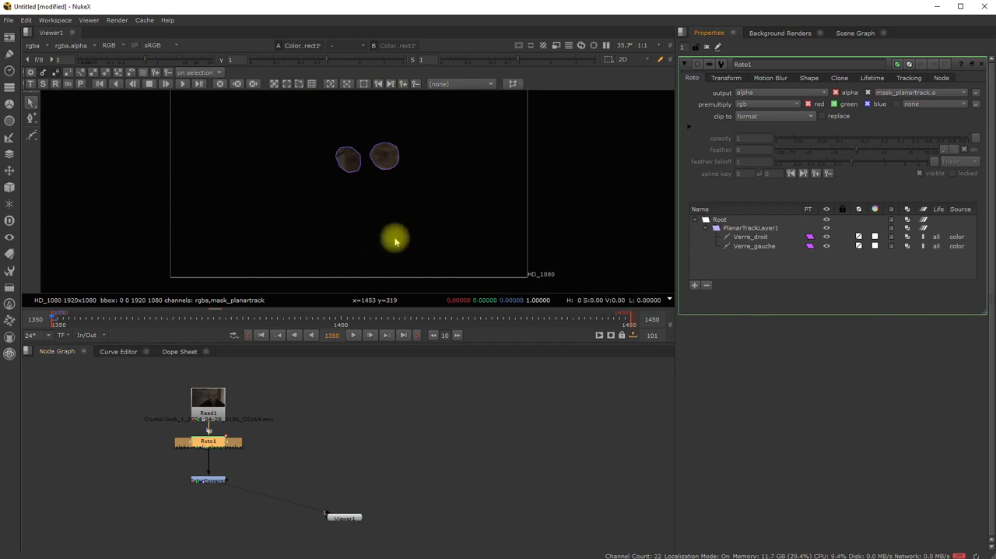
pyautogui.click(767, 104)
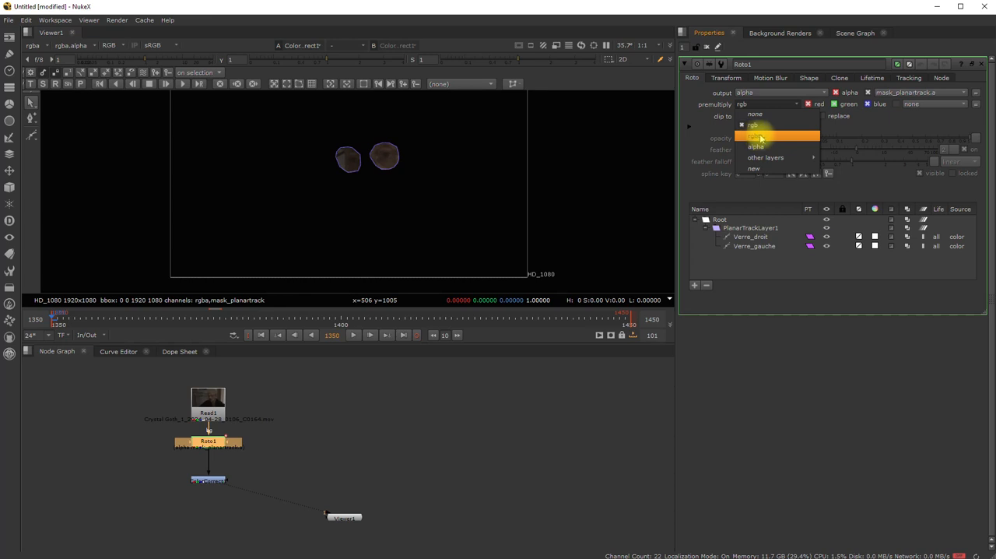
pyautogui.click(412, 454)
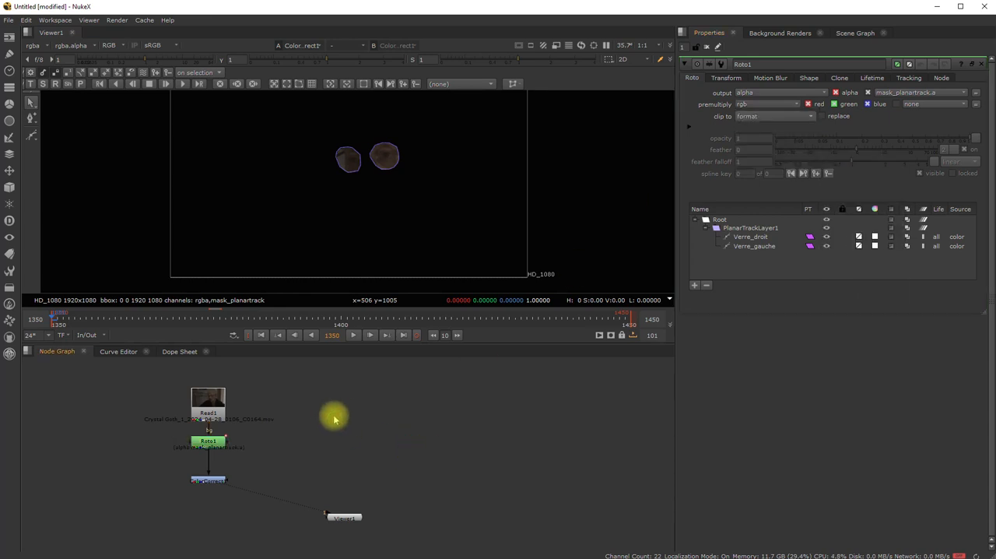
# - Duplicate the Read1 node and place the copy well to the right of the existing branch
pyautogui.rightClick(209, 405)
pyautogui.moveTo(165, 326)
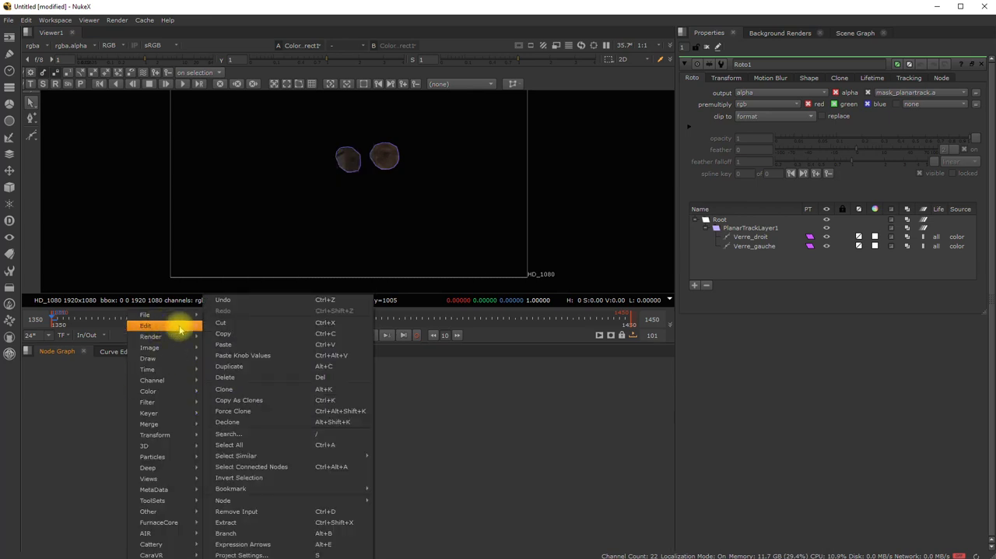
pyautogui.click(332, 366)
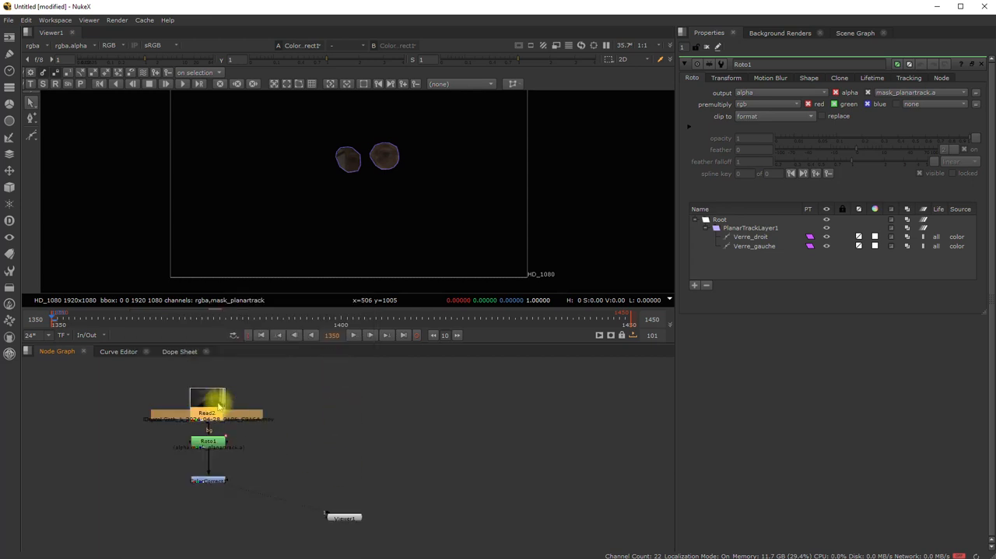
pyautogui.moveTo(216, 400); pyautogui.dragTo(432, 418)
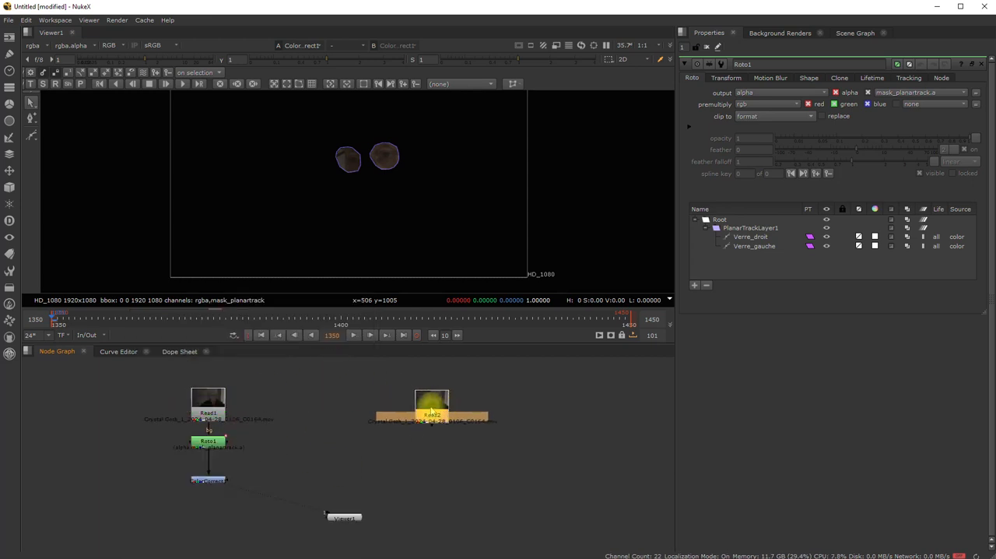
# - Try to rename the Read1 node as YEUX_
pyautogui.click(208, 416)
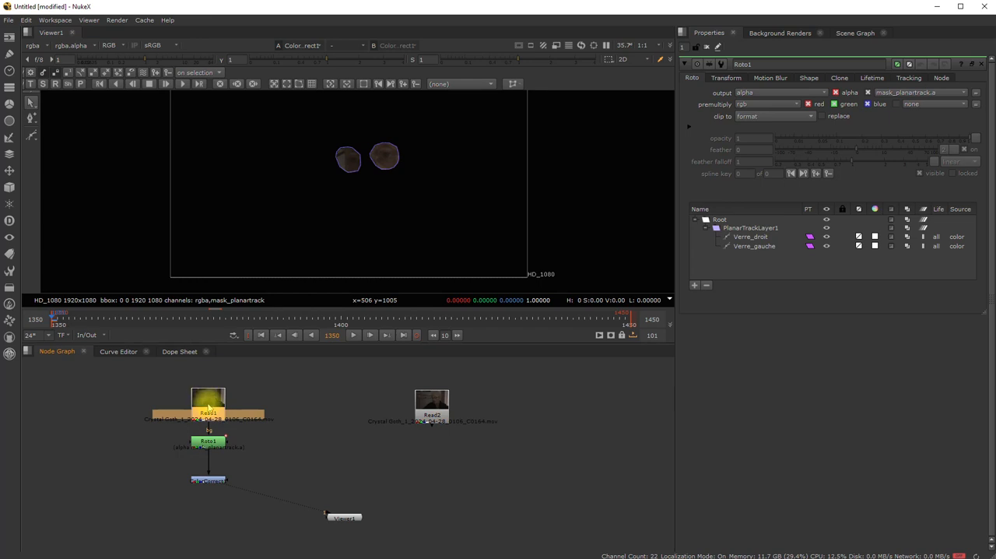
pyautogui.doubleClick(210, 402)
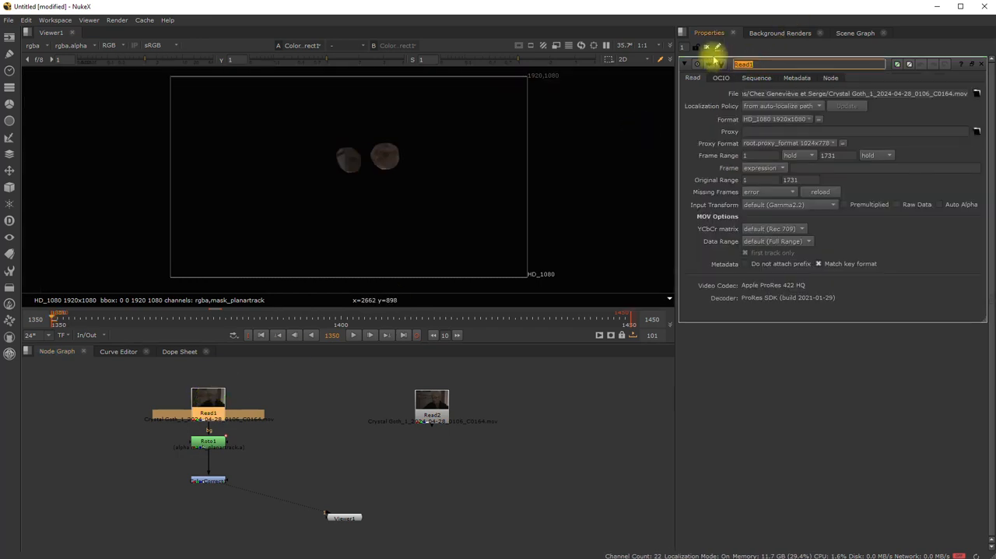
pyautogui.write('YEUX_')
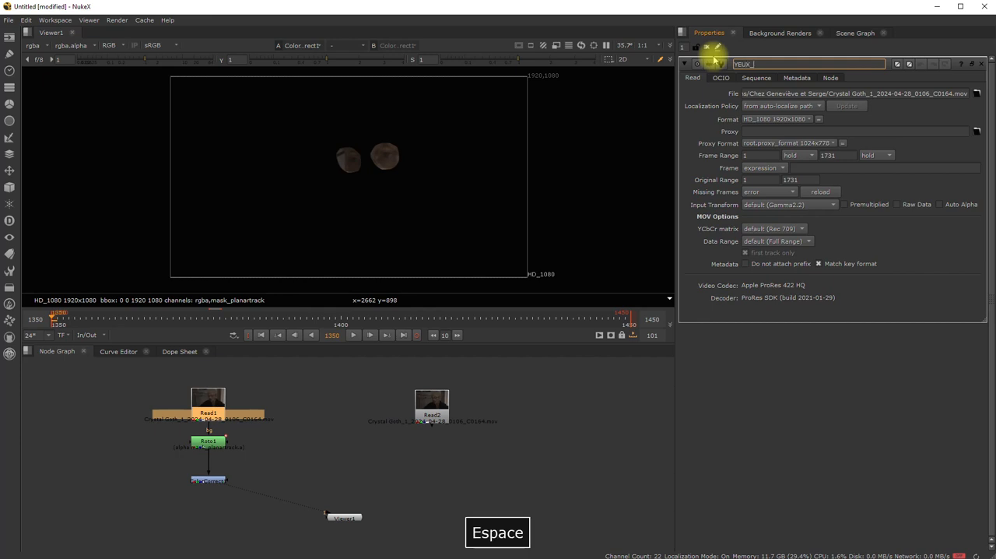
pyautogui.click(213, 402)
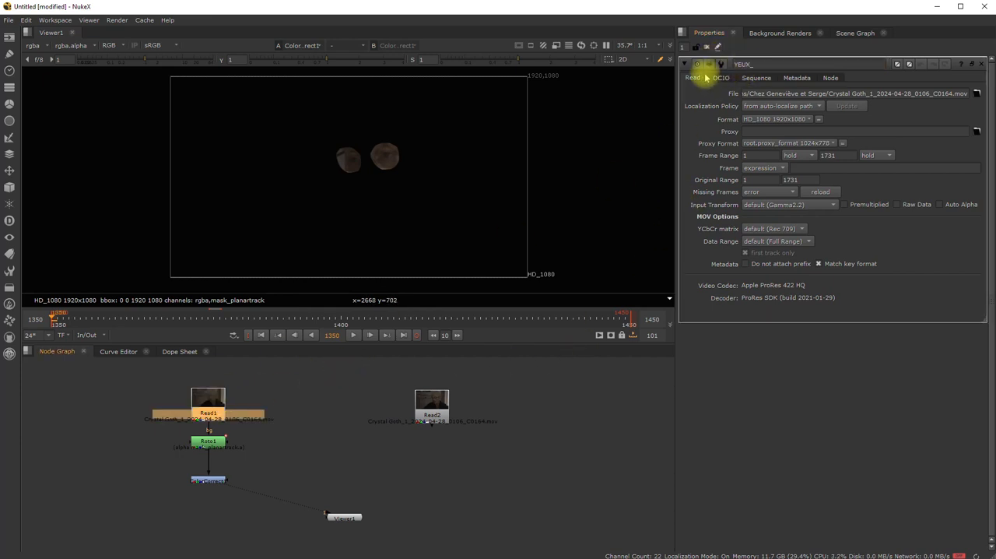
pyautogui.moveTo(207, 407); pyautogui.dragTo(209, 401)
pyautogui.click(309, 391)
pyautogui.click(213, 397)
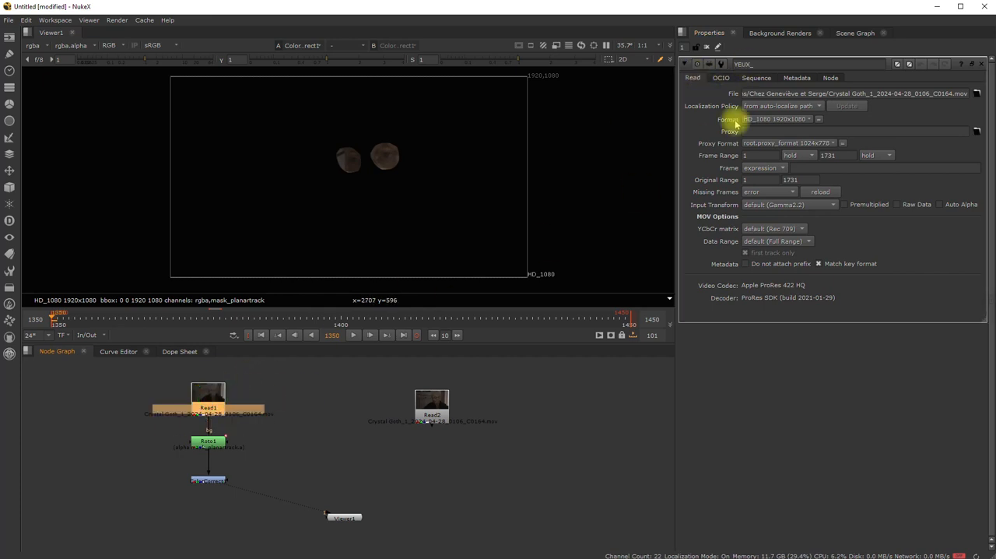
pyautogui.click(765, 67)
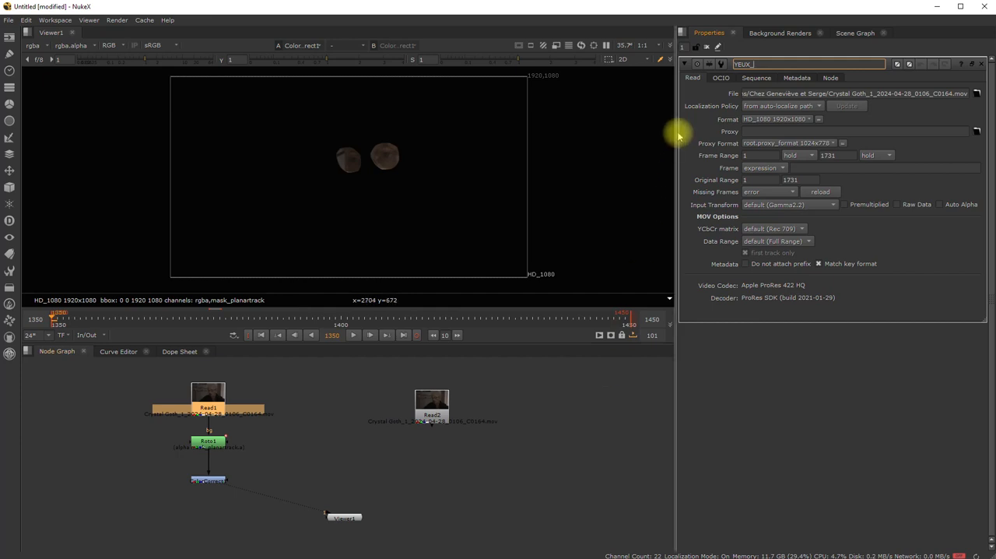
# - Rename the duplicated Read2 node as ARP
pyautogui.click(441, 400)
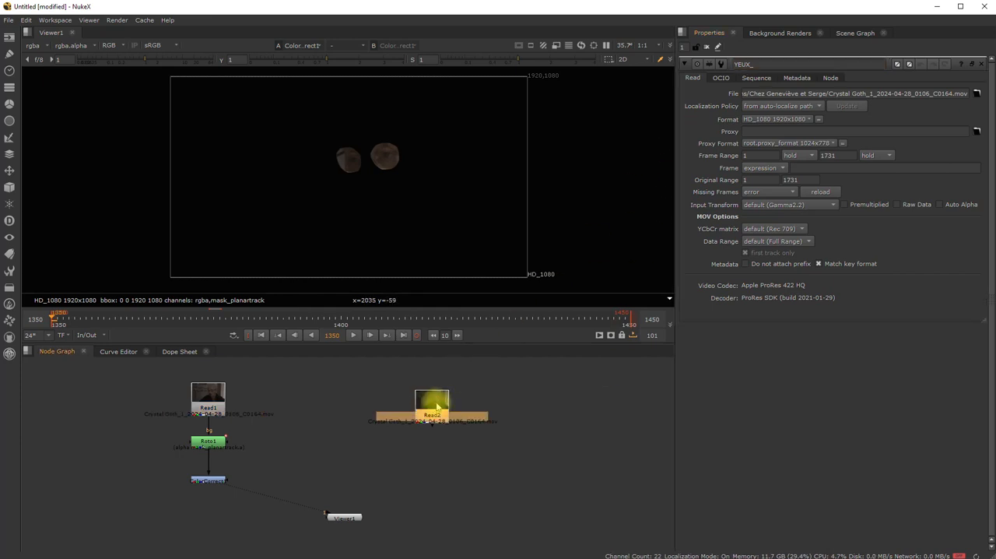
pyautogui.doubleClick(436, 406)
pyautogui.moveTo(763, 64); pyautogui.dragTo(702, 60)
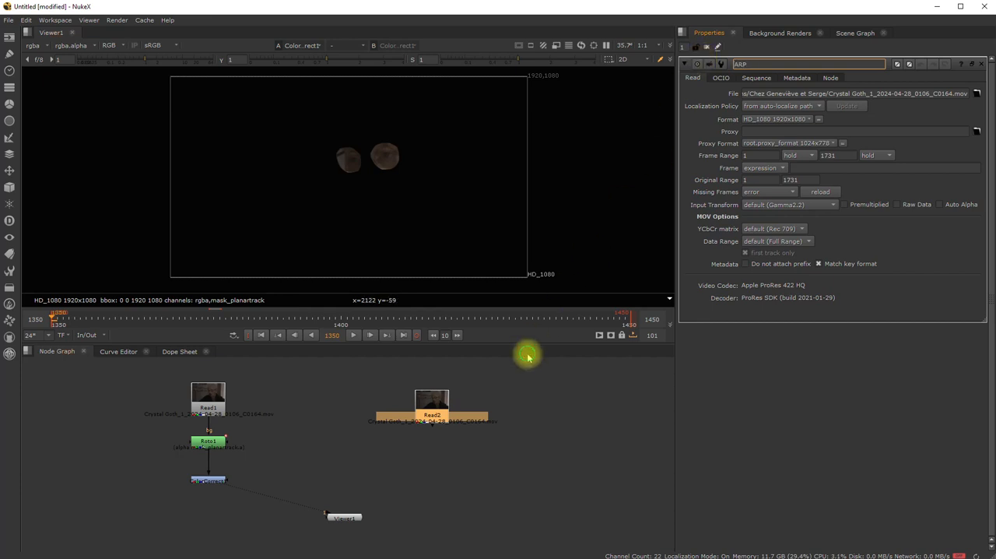
pyautogui.click(374, 407)
pyautogui.click(440, 399)
# - Give the ARP node a bright green tile colour
pyautogui.click(208, 393)
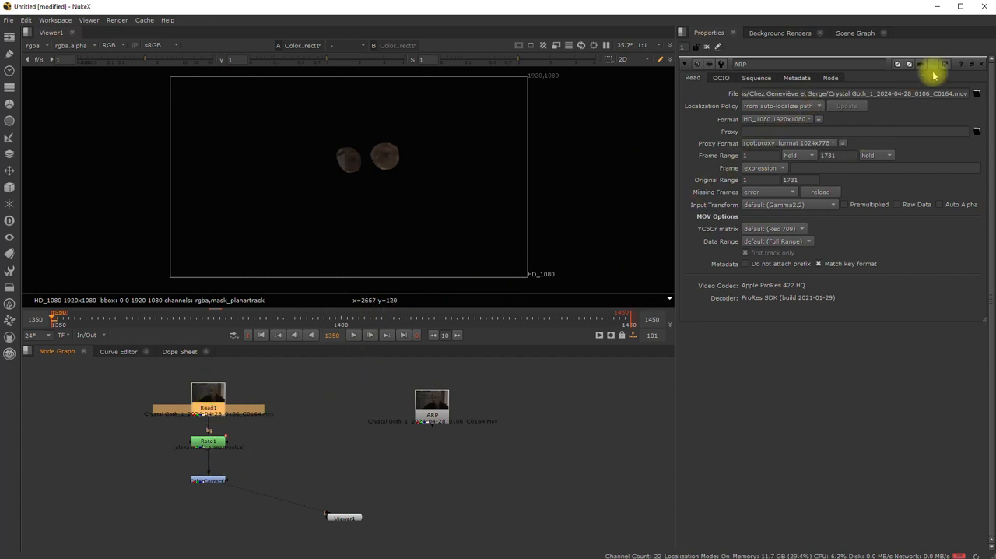
pyautogui.click(899, 64)
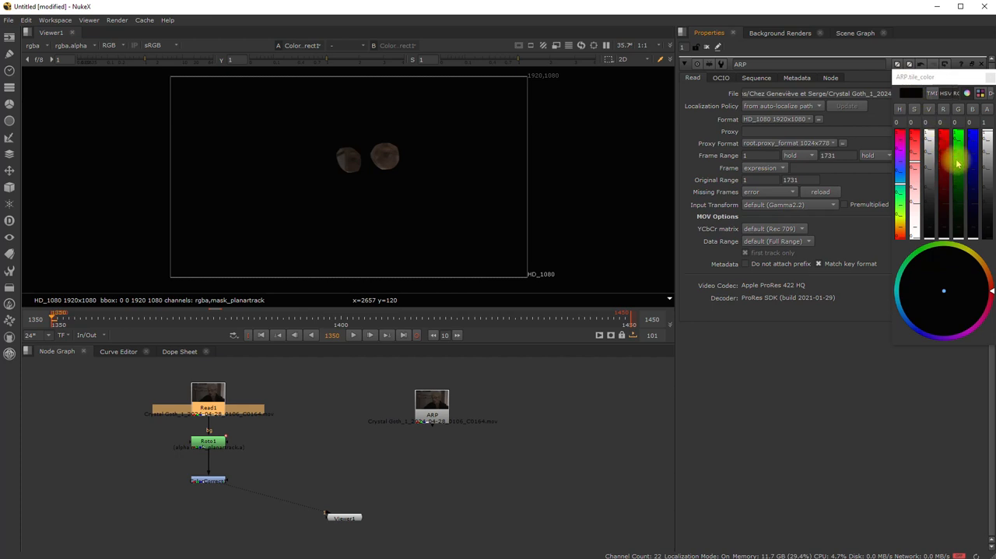
pyautogui.click(958, 197)
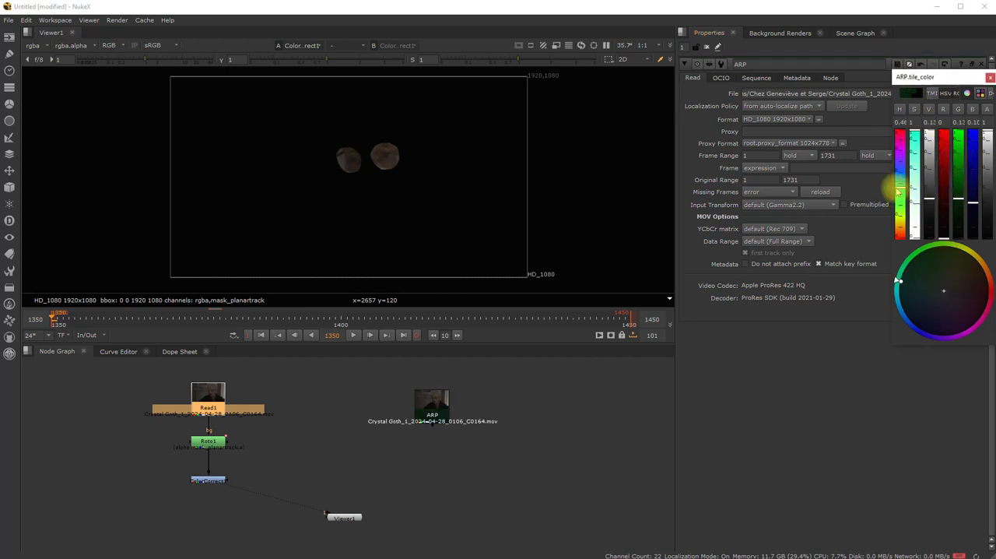
pyautogui.click(958, 155)
pyautogui.click(989, 79)
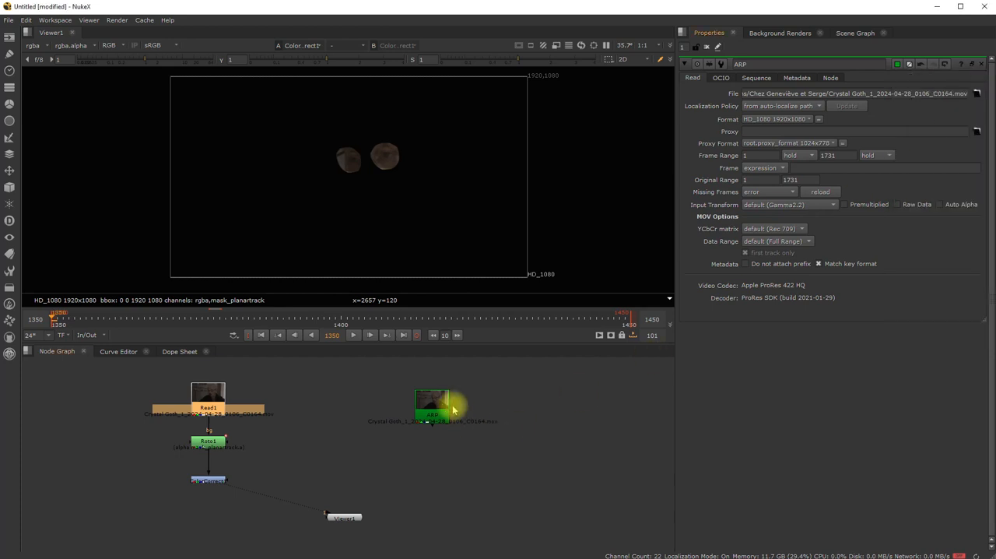
# - Move the ARP node slightly away from the Read1 branch and change its tile colour to blue
pyautogui.moveTo(445, 407); pyautogui.dragTo(473, 403)
pyautogui.click(200, 406)
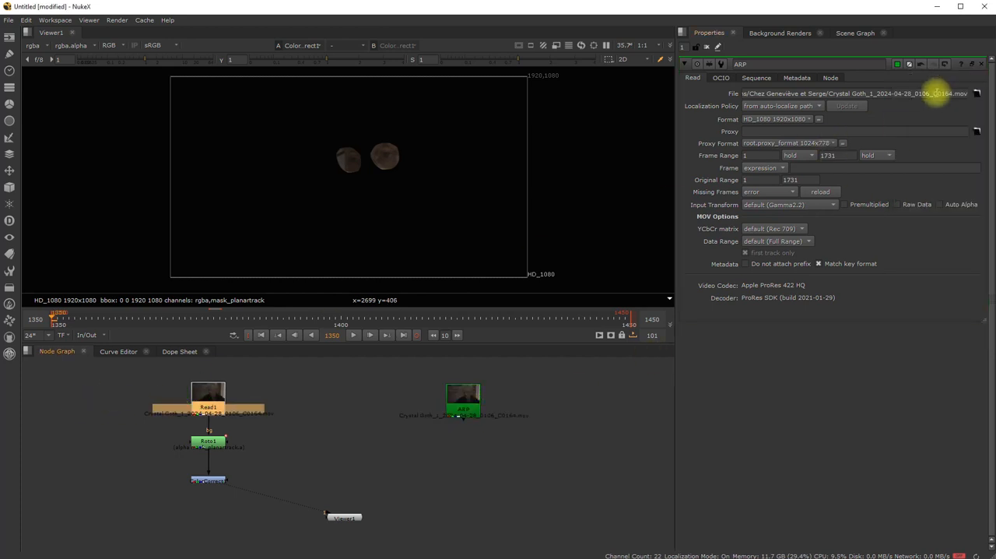
pyautogui.click(897, 65)
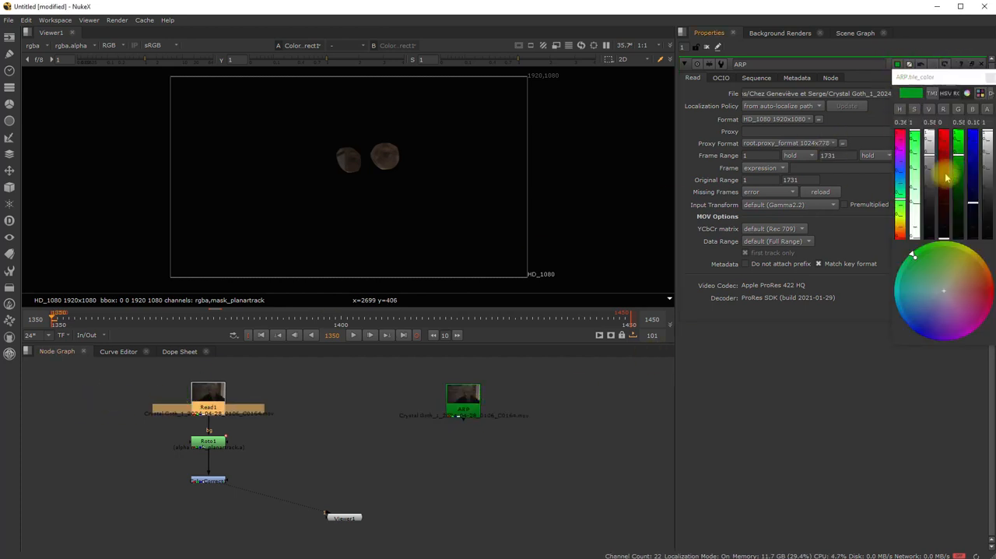
pyautogui.click(901, 179)
pyautogui.rightClick(650, 372)
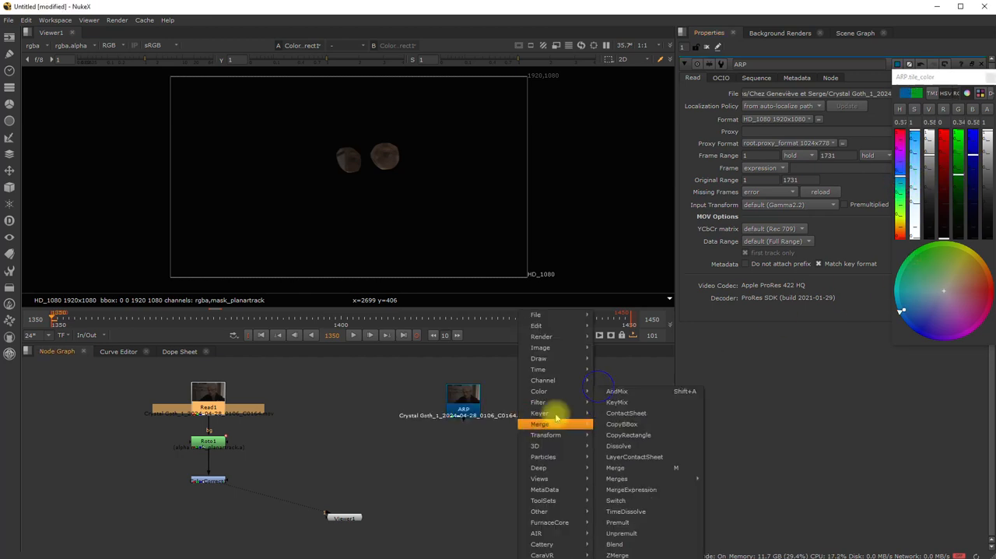
pyautogui.click(361, 465)
# - Give the Read1 node an orange-red tile colour with a red value of about 0.75
pyautogui.click(204, 394)
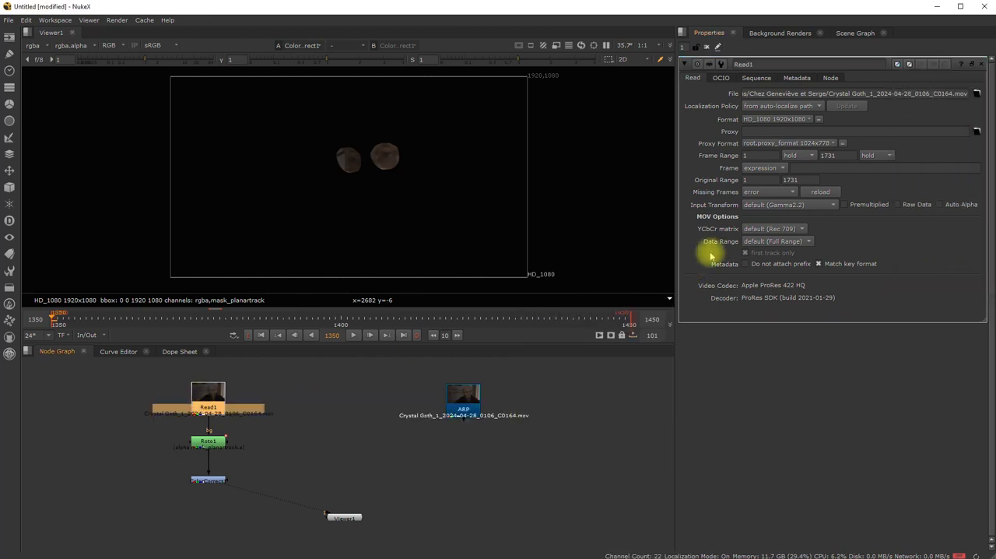
pyautogui.click(900, 65)
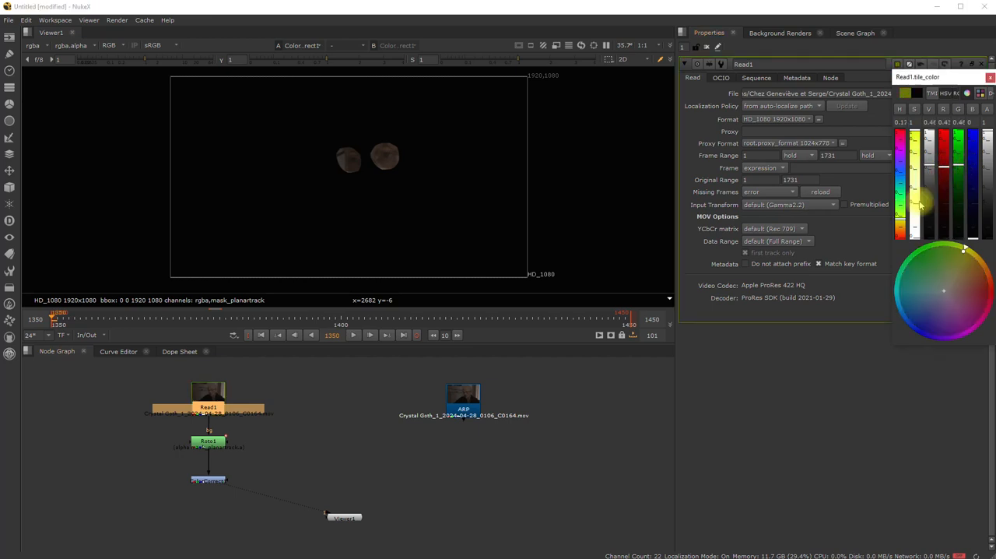
pyautogui.moveTo(901, 225); pyautogui.dragTo(900, 234)
pyautogui.moveTo(945, 164); pyautogui.dragTo(947, 147)
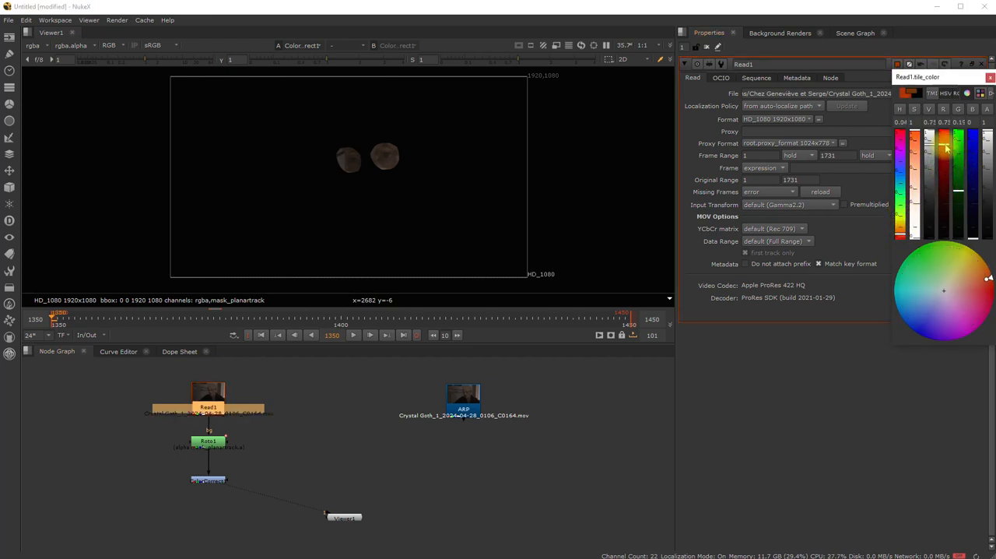
pyautogui.click(95, 467)
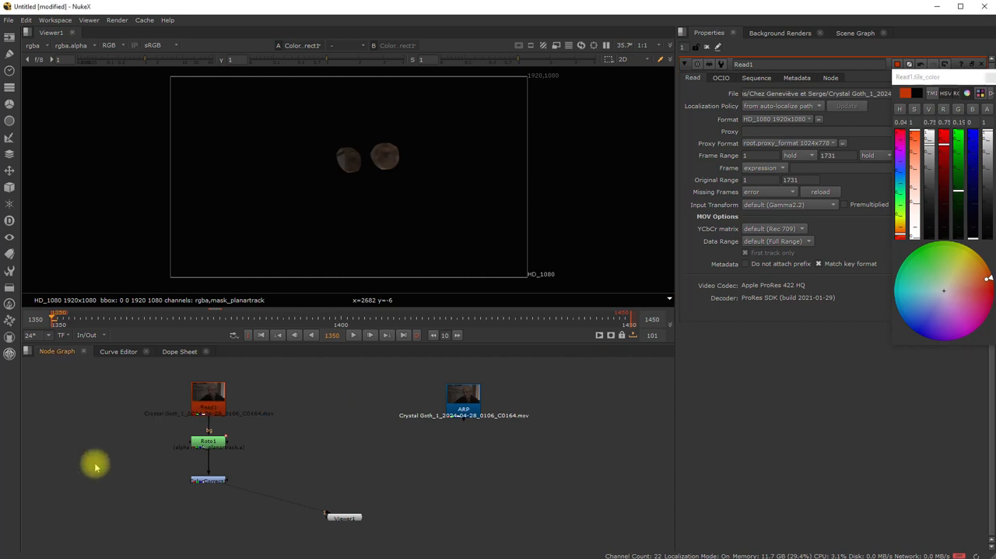
# - Shift the ARP node and the Read1–Roto1–ColorCorrect branch slightly, and disconnect Viewer1 from the ColorCorrect node
pyautogui.moveTo(469, 401); pyautogui.dragTo(455, 397)
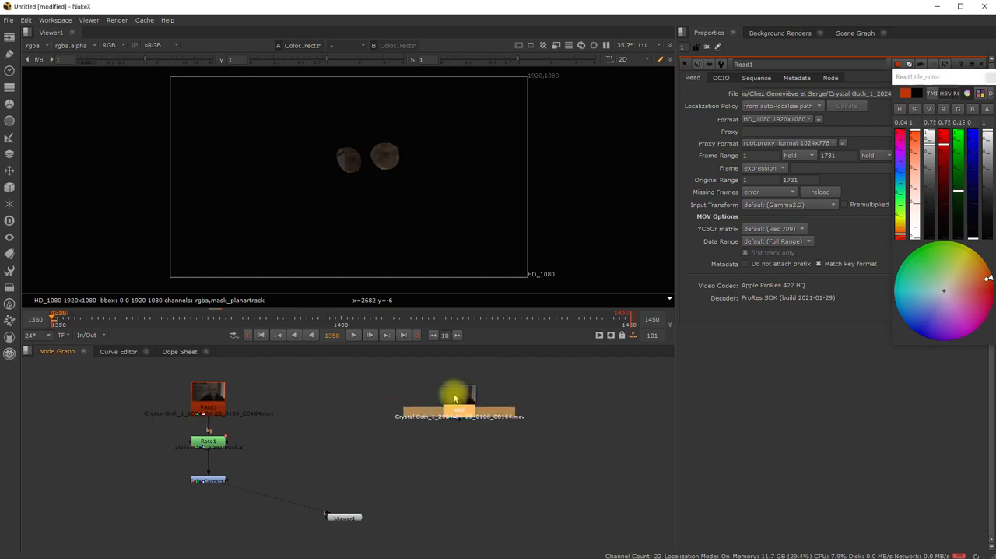
pyautogui.click(211, 405)
pyautogui.moveTo(138, 369); pyautogui.dragTo(258, 493)
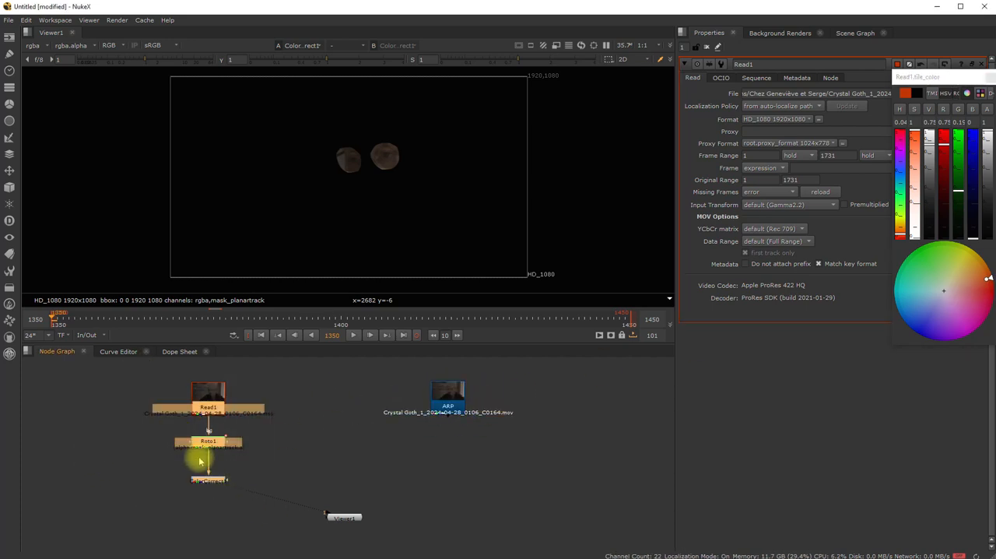
pyautogui.moveTo(207, 403)
pyautogui.mouseDown()
pyautogui.moveTo(207, 415)
pyautogui.moveTo(205, 393)
pyautogui.mouseUp()
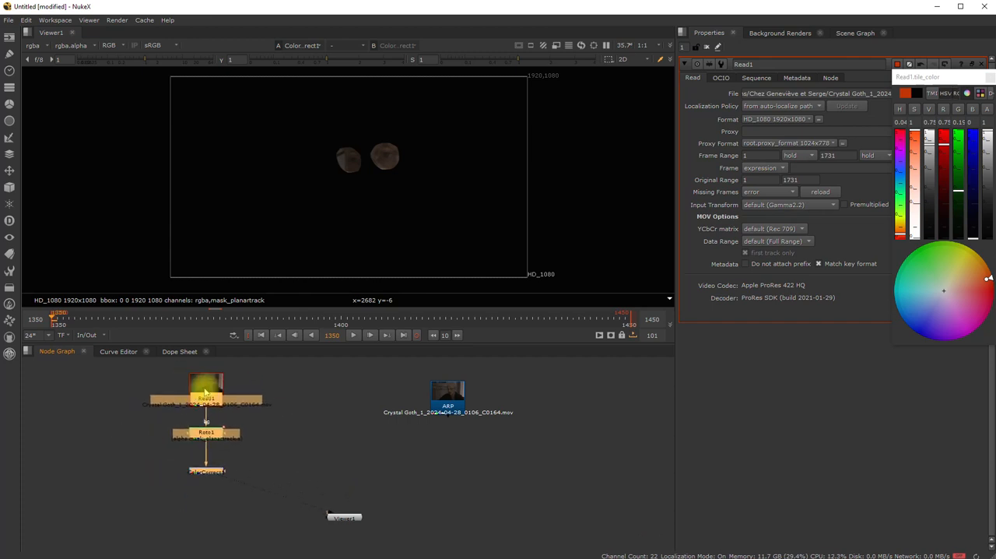
pyautogui.click(85, 405)
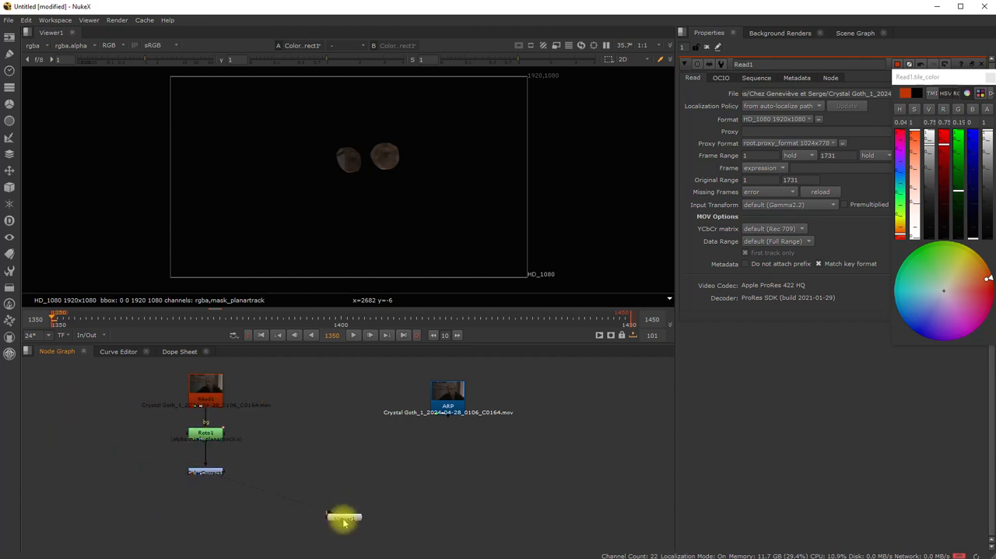
pyautogui.moveTo(343, 521)
pyautogui.mouseDown()
pyautogui.moveTo(333, 518)
pyautogui.moveTo(347, 529)
pyautogui.mouseUp()
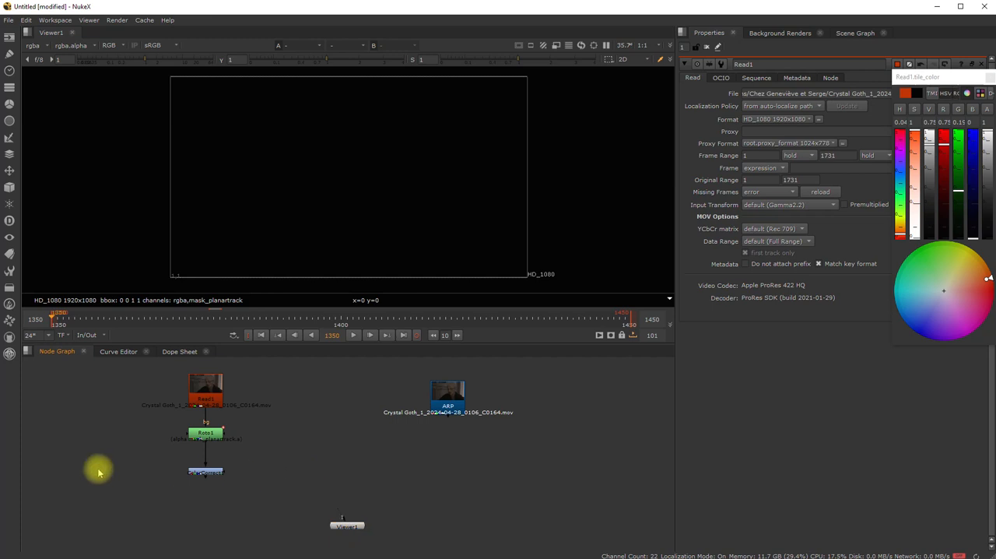
# - Add a Backdrop node and fit it around the Read1, Roto1 and ColorCorrect nodes so it encloses the whole branch
pyautogui.press('Tab')
pyautogui.write('backd')
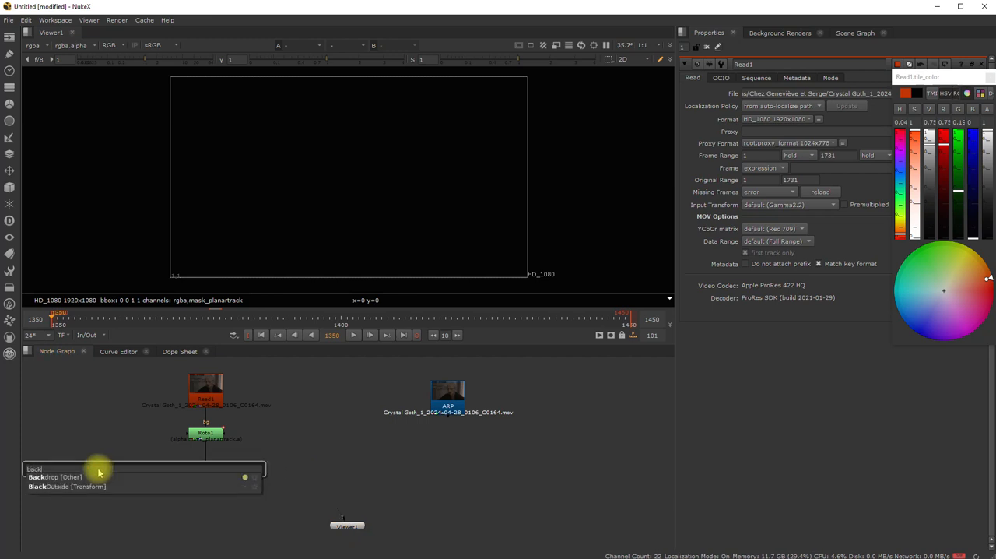
pyautogui.click(70, 477)
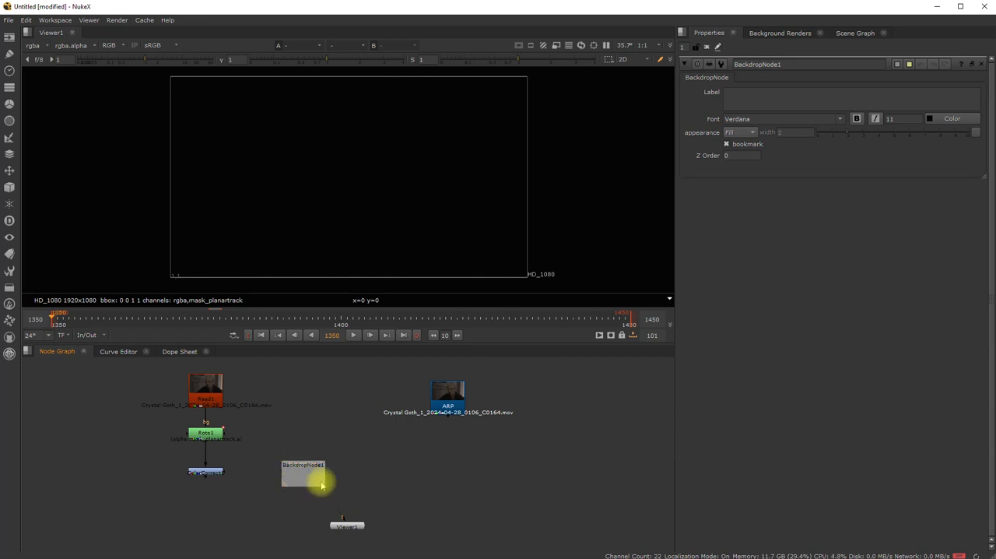
pyautogui.moveTo(313, 465); pyautogui.dragTo(157, 506)
pyautogui.moveTo(268, 371); pyautogui.dragTo(172, 495)
pyautogui.moveTo(208, 391); pyautogui.dragTo(227, 379)
pyautogui.click(112, 376)
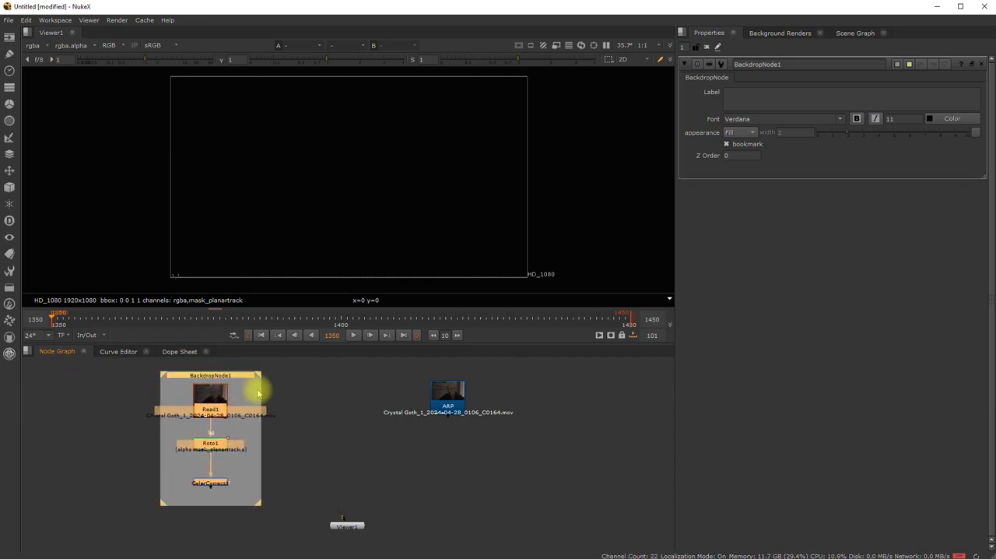
pyautogui.click(253, 393)
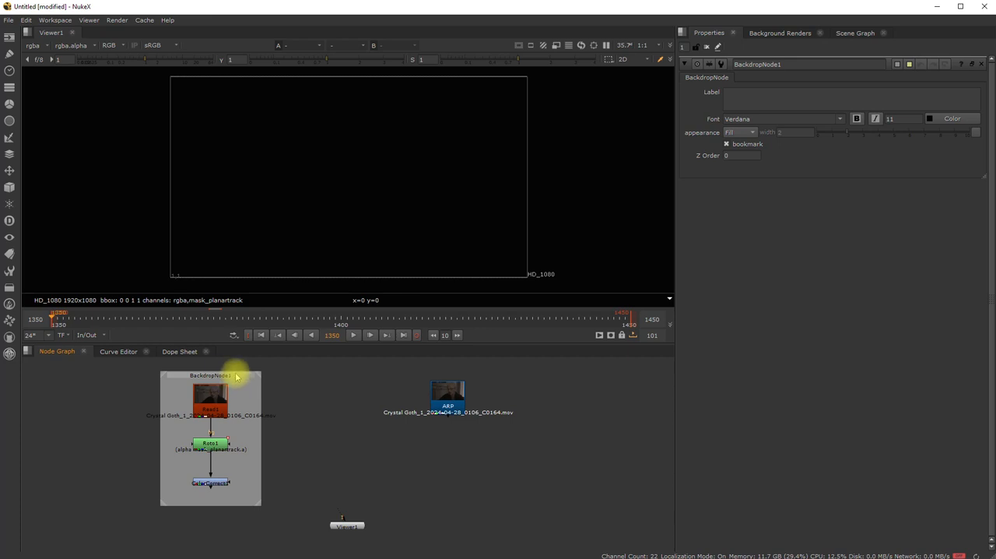
# - Rename the backdrop around the Read1 branch as YEUX
pyautogui.click(237, 376)
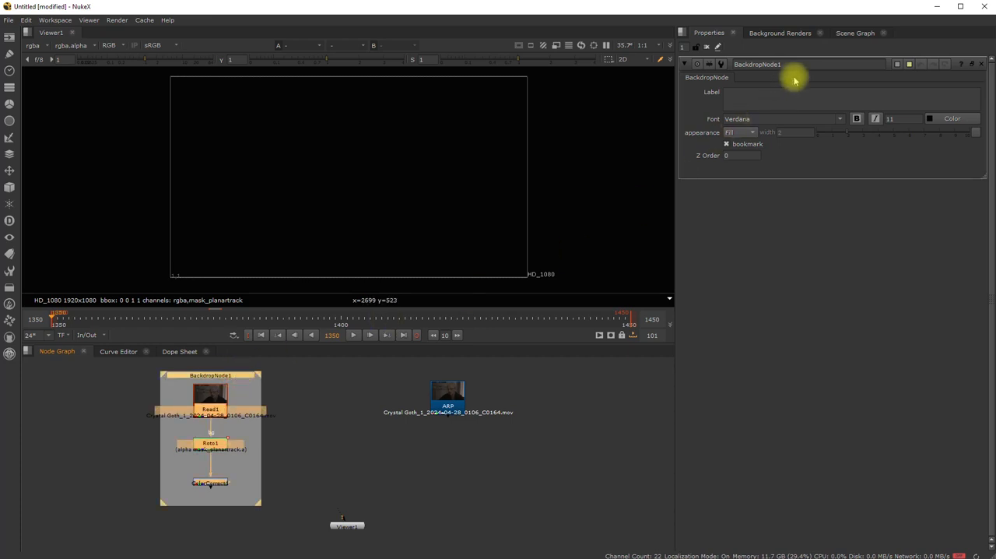
pyautogui.doubleClick(794, 64)
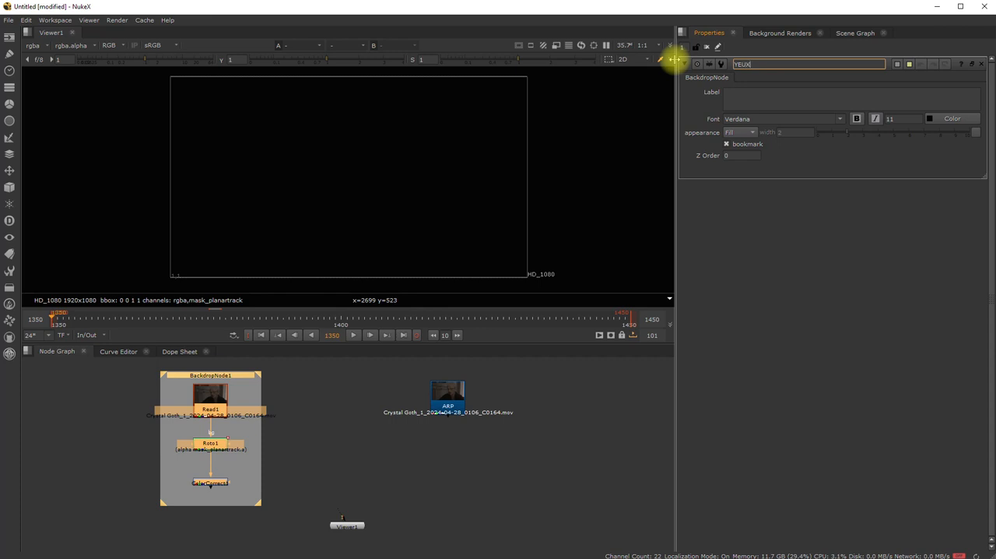
pyautogui.click(286, 410)
pyautogui.click(212, 376)
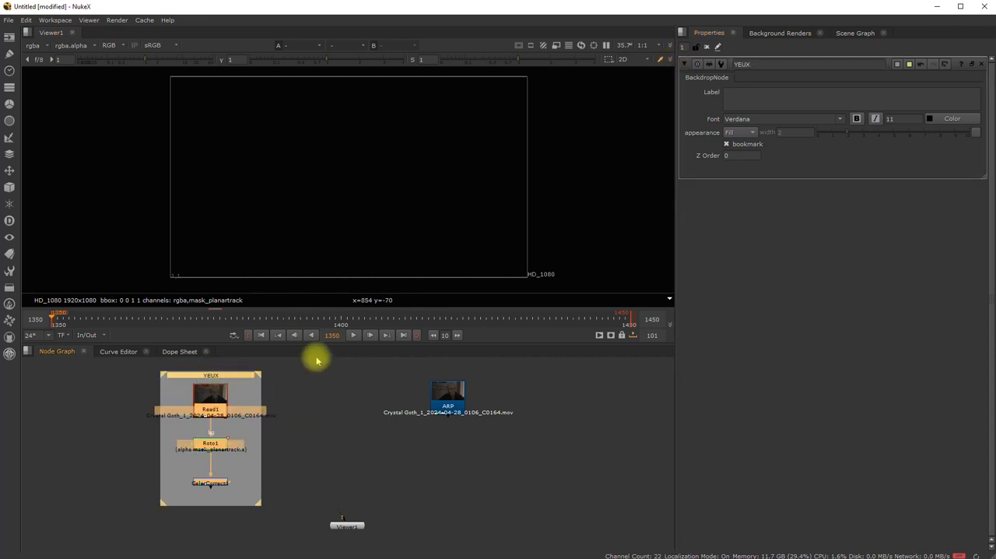
# - Set the YEUX backdrop's tile colour to a muted pink-purple
pyautogui.click(897, 65)
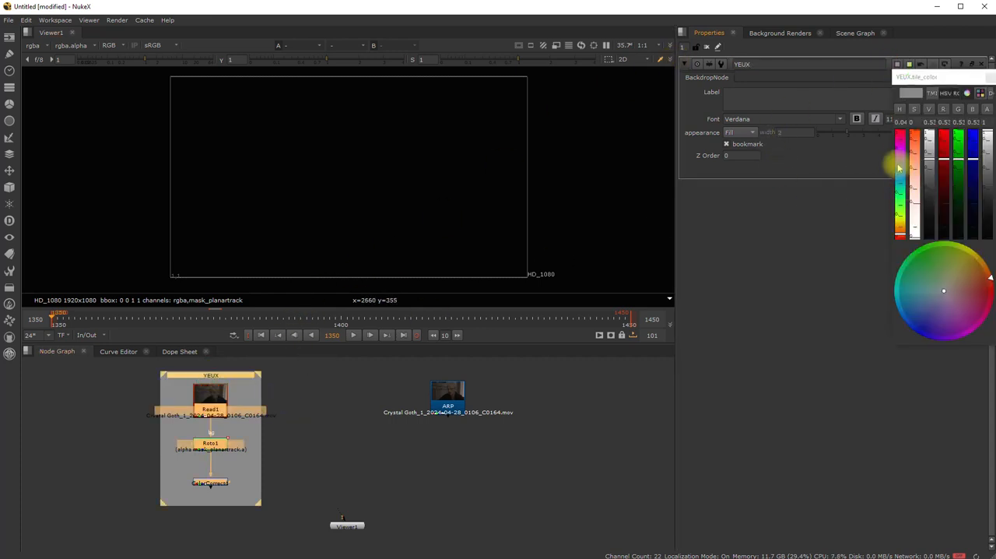
pyautogui.moveTo(944, 292)
pyautogui.mouseDown()
pyautogui.moveTo(987, 331)
pyautogui.moveTo(954, 343)
pyautogui.moveTo(959, 303)
pyautogui.mouseUp()
pyautogui.click(292, 432)
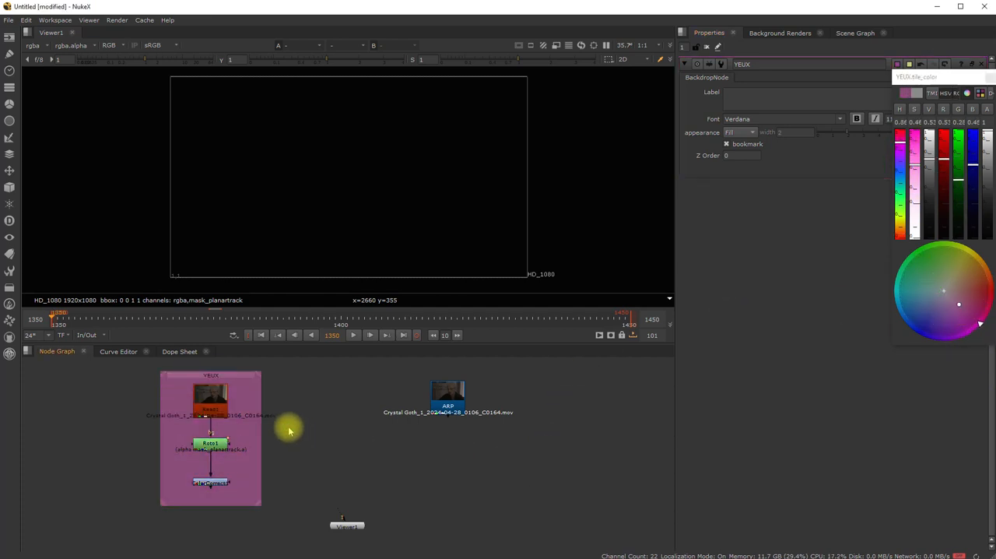
# - Add a Merge node just above Viewer1 and bring the ARP node closer to the YEUX backdrop
pyautogui.moveTo(445, 396); pyautogui.dragTo(392, 407)
pyautogui.press('Tab')
pyautogui.write('merg')
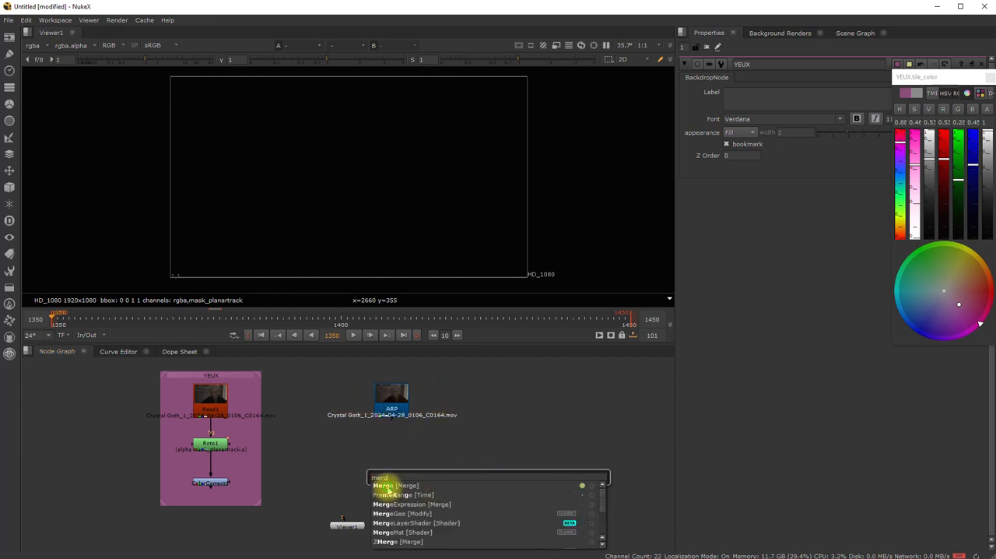
pyautogui.click(388, 488)
pyautogui.moveTo(489, 476); pyautogui.dragTo(336, 491)
pyautogui.moveTo(393, 398); pyautogui.dragTo(417, 397)
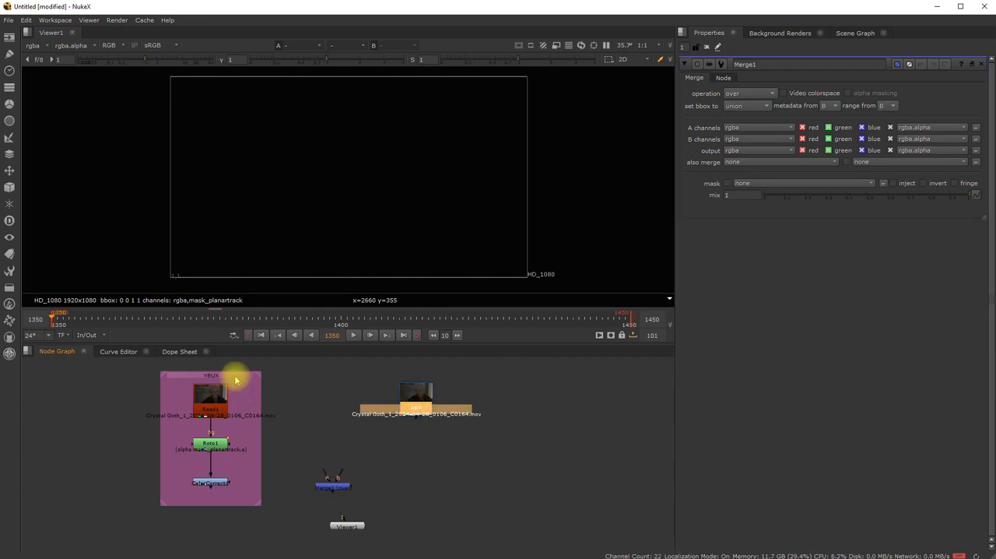
# - Connect ColorCorrect1 to Merge1's A input and ARP to its B input, and view Merge1 through Viewer1
pyautogui.moveTo(235, 379); pyautogui.dragTo(226, 377)
pyautogui.click(351, 422)
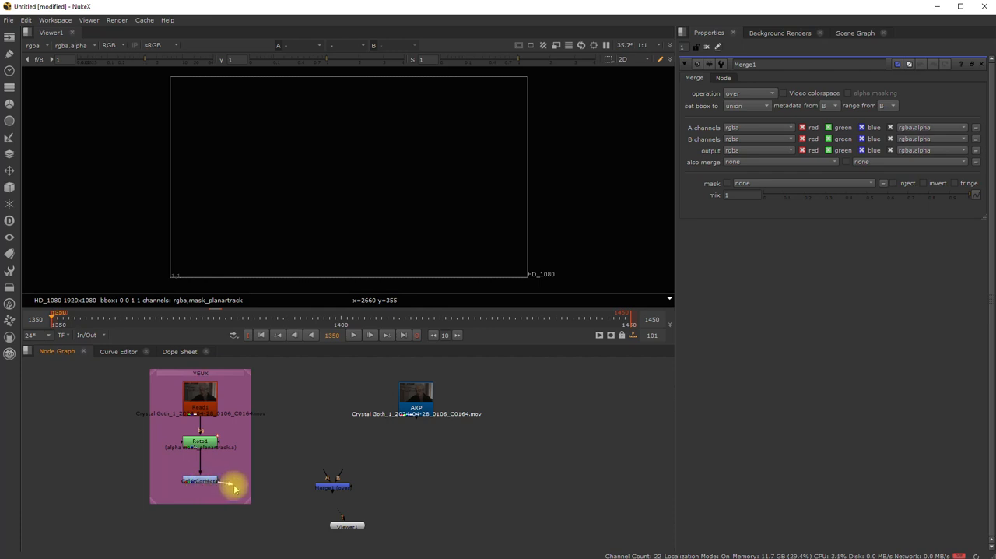
pyautogui.moveTo(233, 488); pyautogui.dragTo(416, 392)
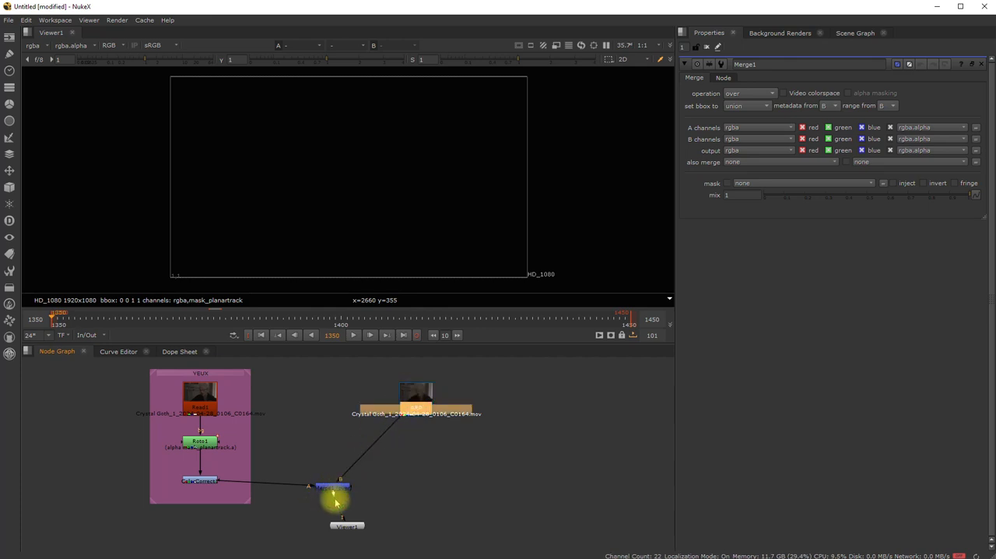
pyautogui.moveTo(350, 529); pyautogui.dragTo(349, 530)
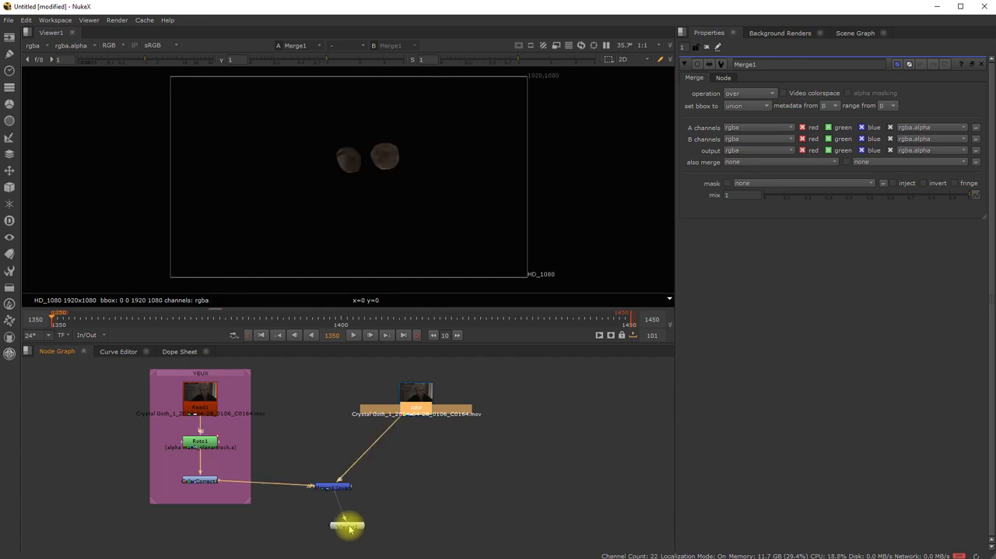
# - Set the Roto1 node's premultiply channels to rgba so the lenses merge over the original clip
pyautogui.doubleClick(187, 441)
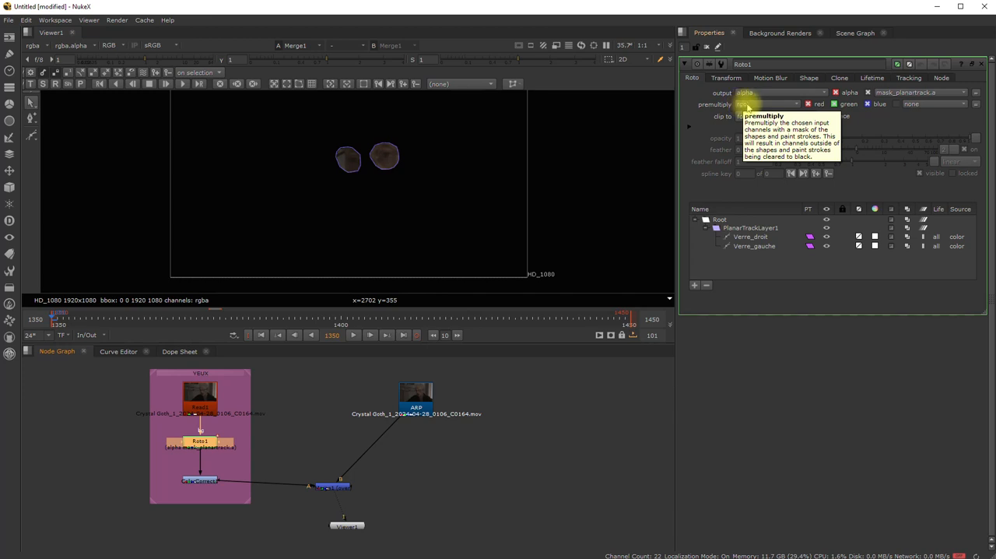
pyautogui.click(747, 107)
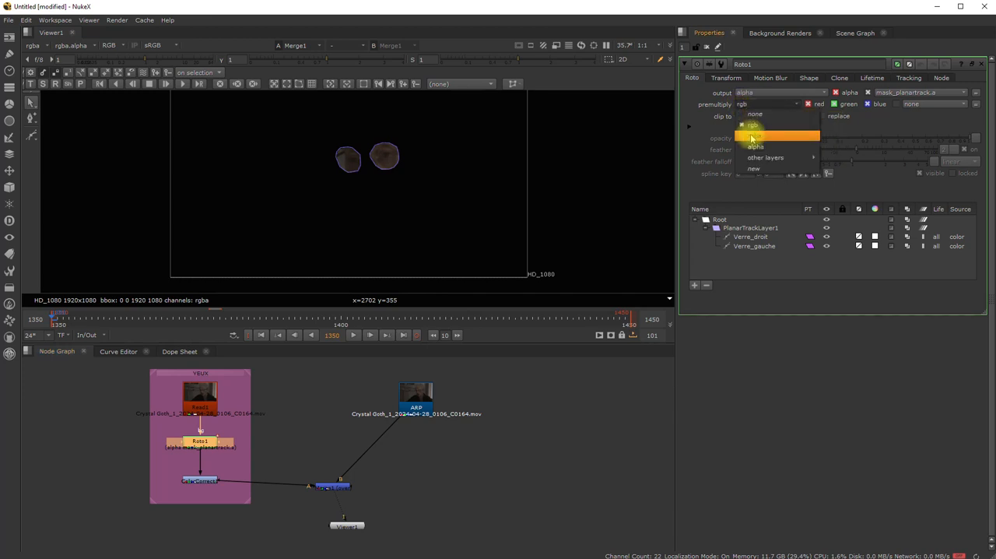
pyautogui.click(753, 137)
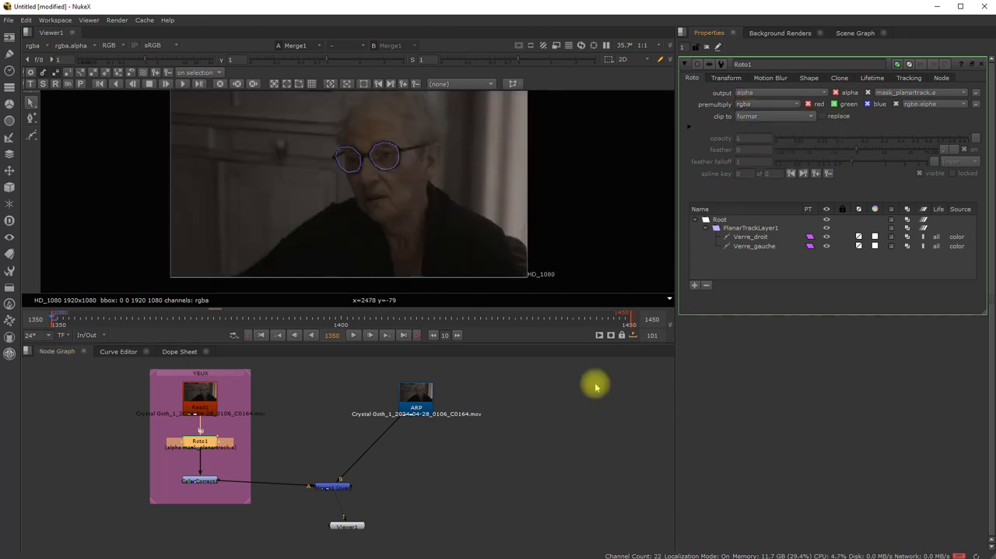
pyautogui.click(543, 421)
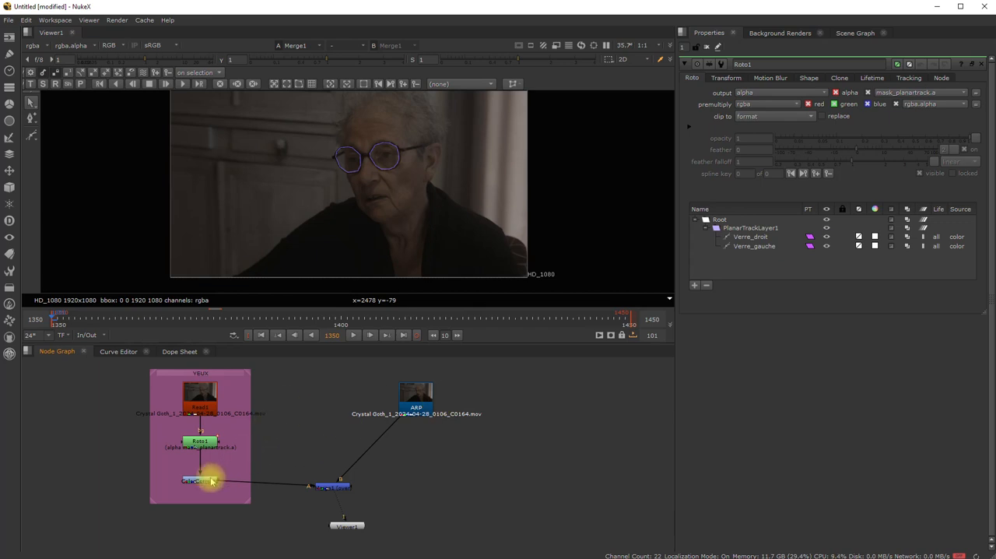
# - Examine the glasses in the merged image and review the YEUX branch, ARP node and Roto1 settings
pyautogui.scroll(4, 374, 183)
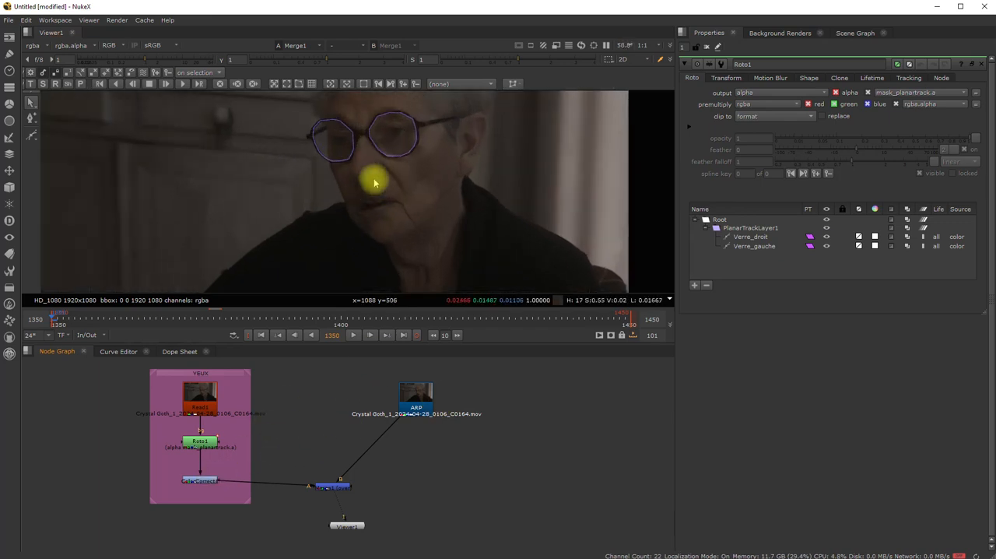
pyautogui.moveTo(374, 183); pyautogui.dragTo(369, 222, button='middle')
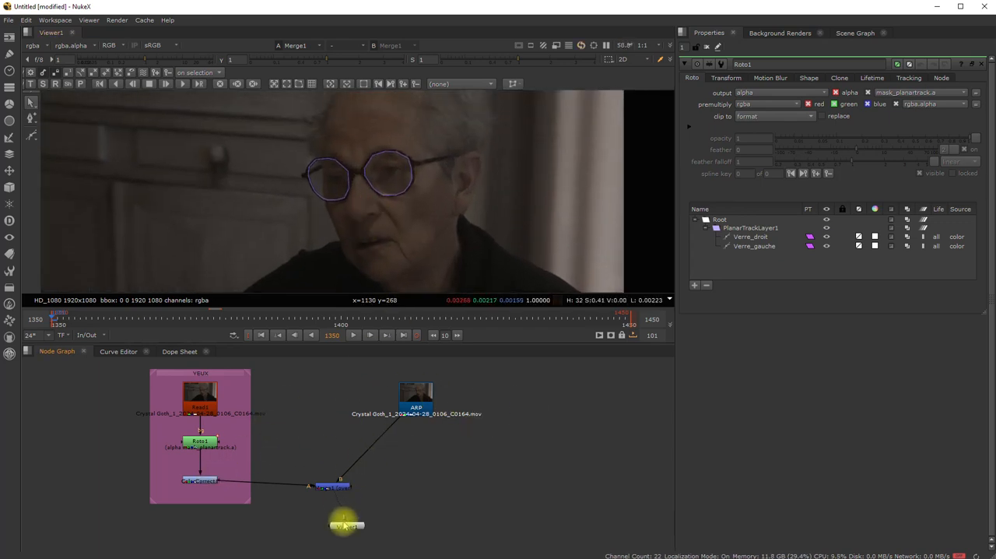
pyautogui.doubleClick(346, 526)
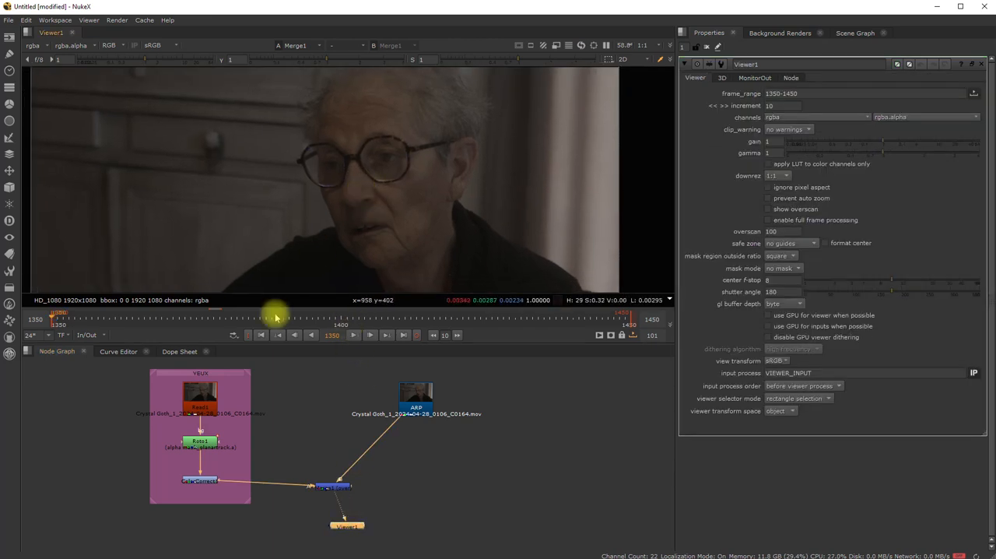
pyautogui.click(222, 375)
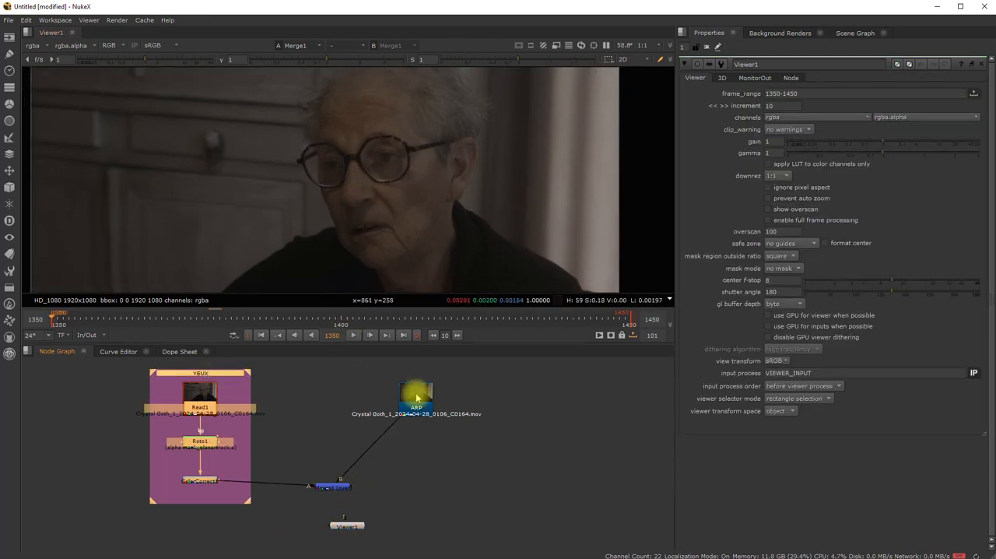
pyautogui.click(417, 398)
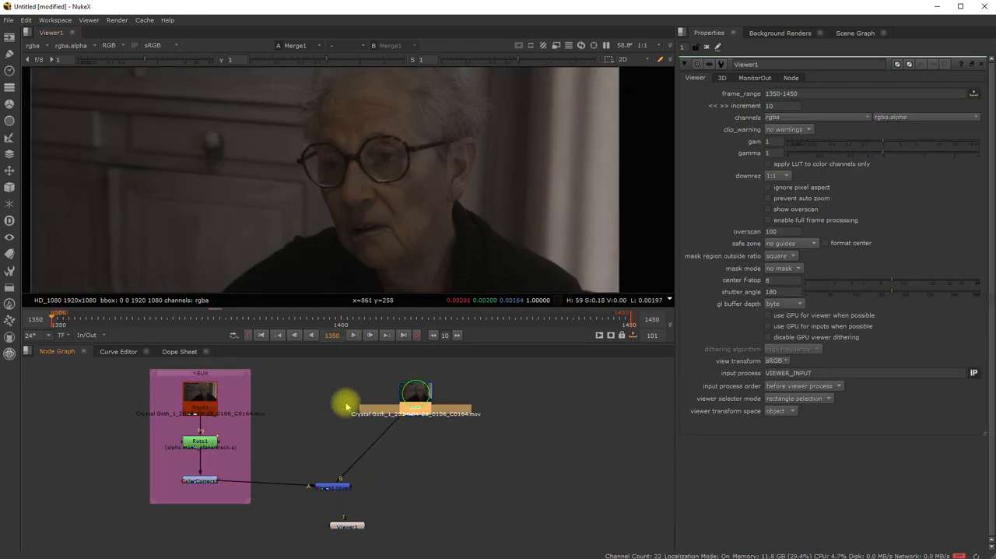
pyautogui.doubleClick(198, 442)
pyautogui.click(498, 412)
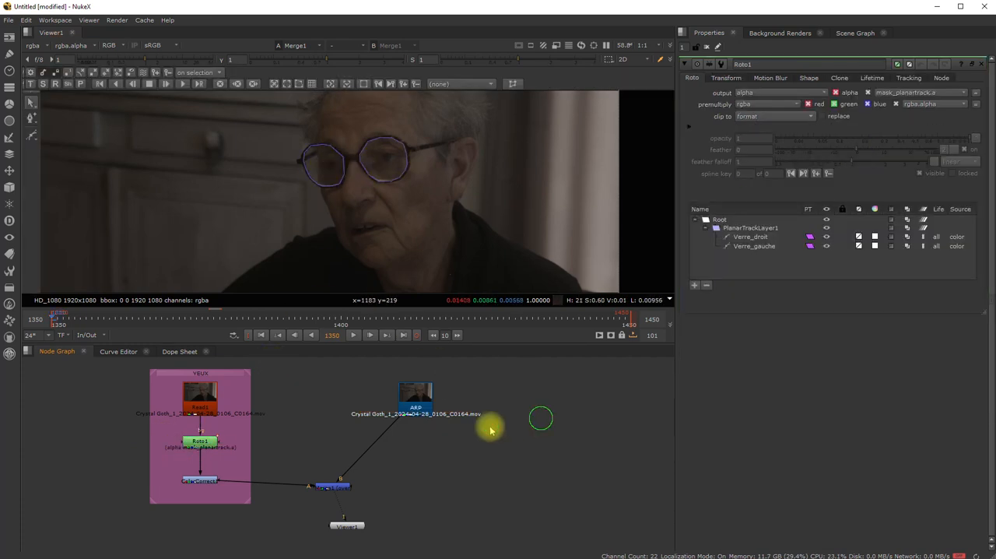
# - Set ColorCorrect1's master saturation to 2.22, with its red channel at 3.6 and green channel at 0.54
pyautogui.doubleClick(201, 485)
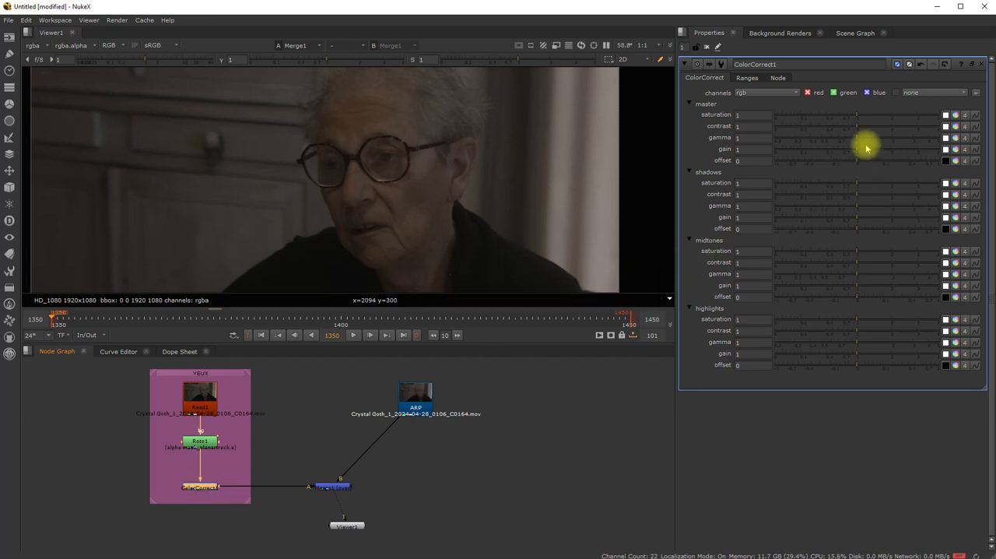
pyautogui.moveTo(859, 116); pyautogui.dragTo(890, 117)
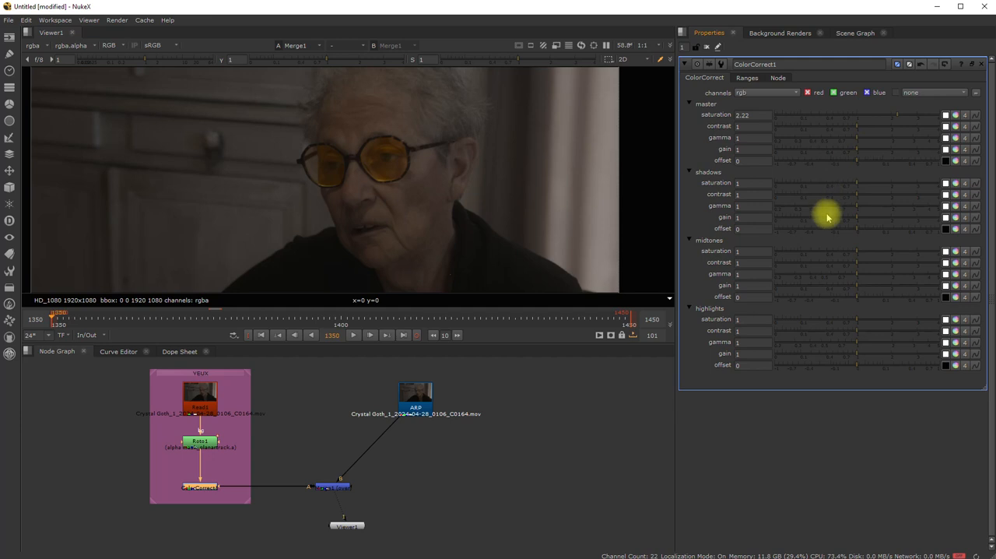
pyautogui.click(956, 115)
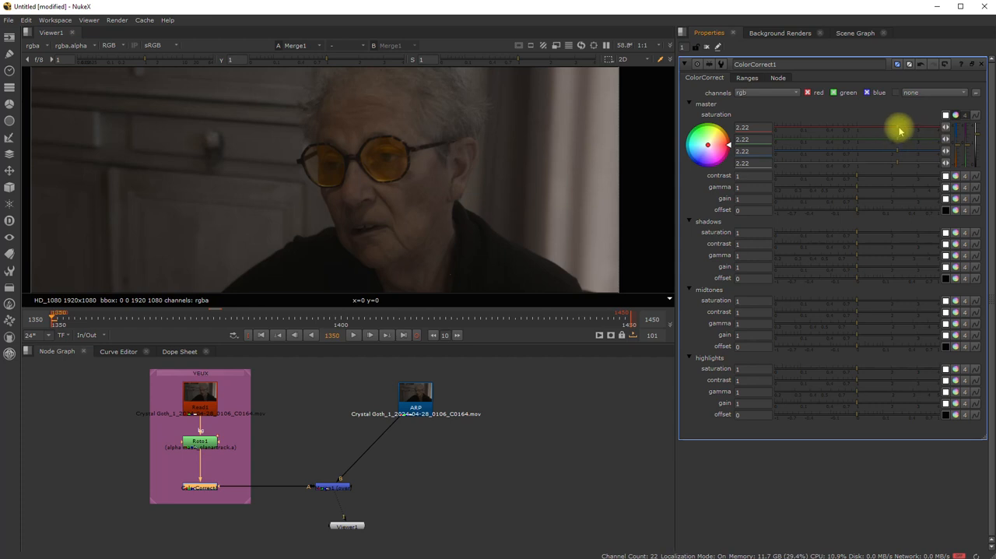
pyautogui.moveTo(898, 140); pyautogui.dragTo(836, 139)
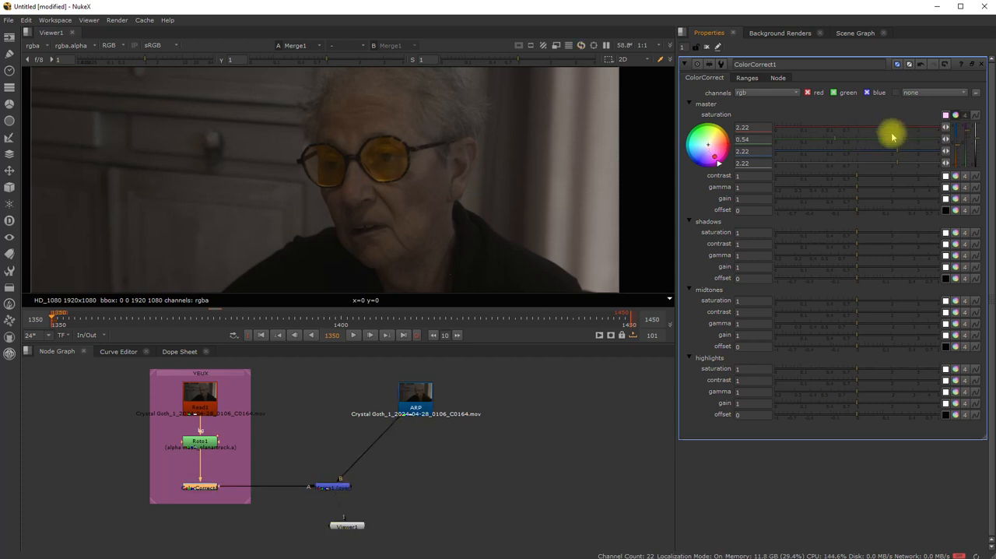
pyautogui.moveTo(898, 127); pyautogui.dragTo(927, 127)
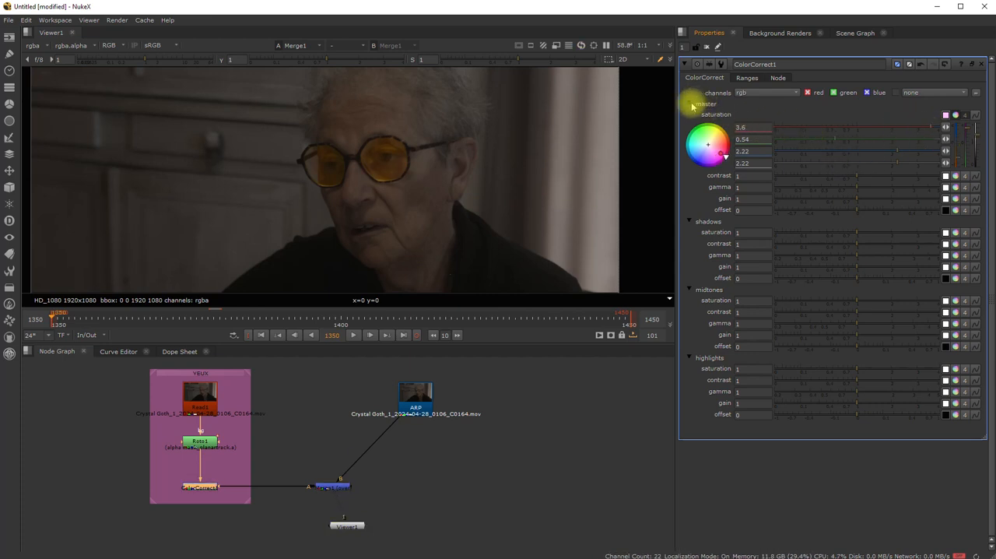
# - Set the master contrast to 1.1 and shift the master saturation colour to red, with green about 0.617 and blue about 1.01
pyautogui.moveTo(859, 174)
pyautogui.mouseDown()
pyautogui.moveTo(889, 174)
pyautogui.moveTo(859, 174)
pyautogui.mouseUp()
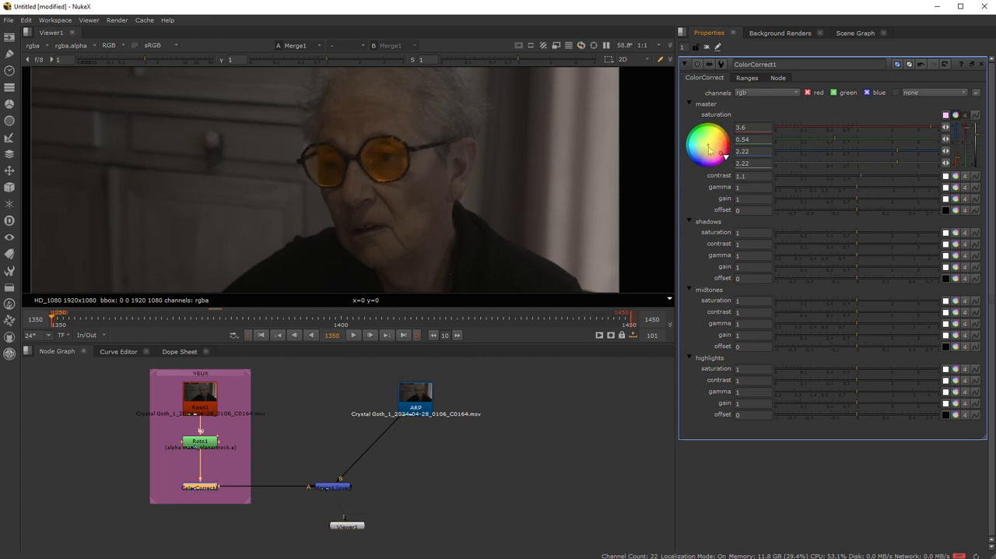
pyautogui.moveTo(709, 148); pyautogui.dragTo(728, 150)
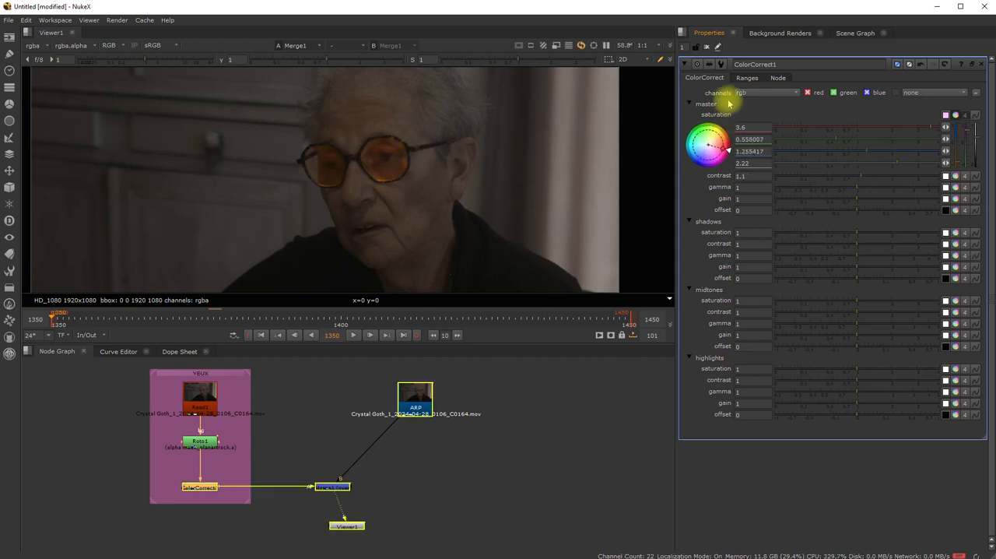
pyautogui.moveTo(730, 102); pyautogui.dragTo(728, 87)
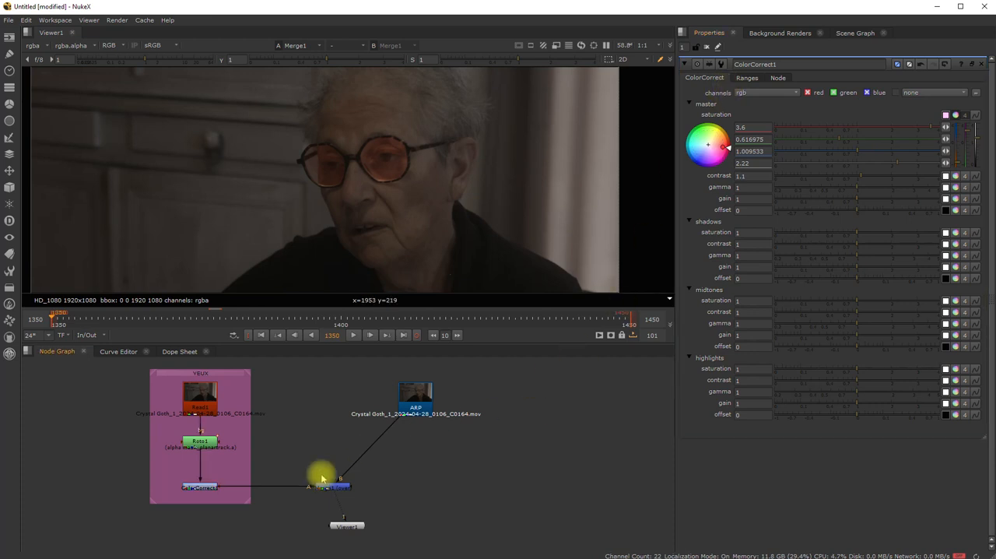
pyautogui.click(689, 103)
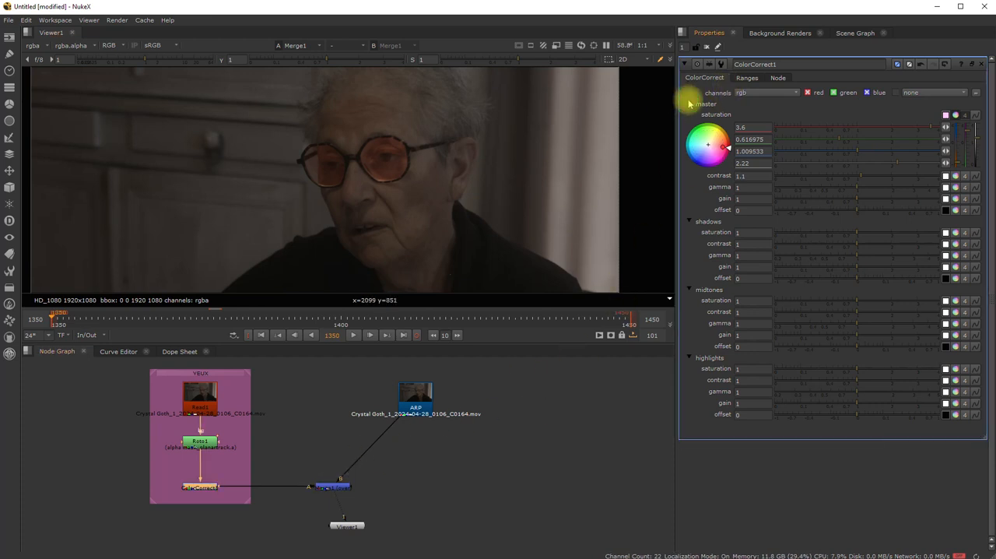
pyautogui.click(689, 104)
pyautogui.click(383, 503)
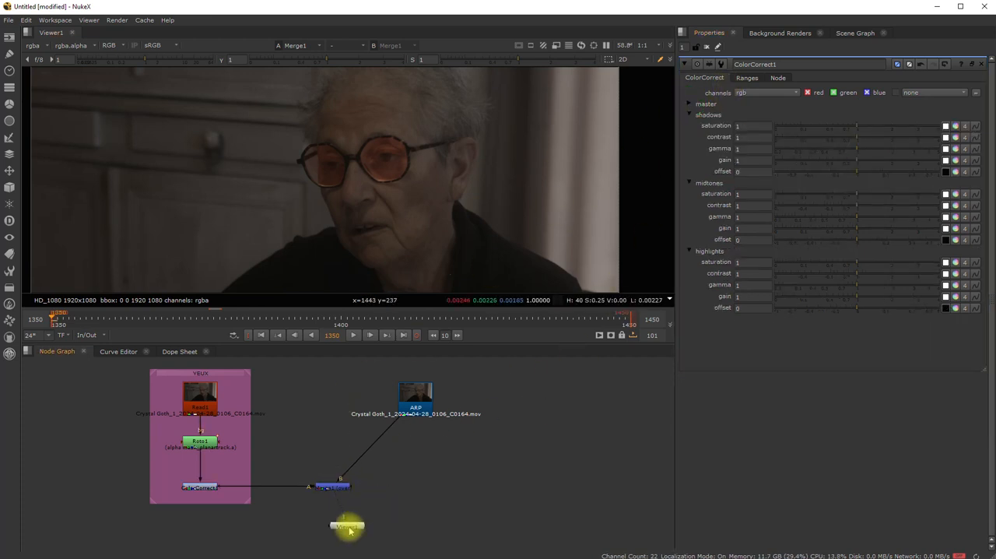
# - Play the merged shot to about frame 1393 to check the tinted lenses, and review the ARP and Read1 clips
pyautogui.click(352, 335)
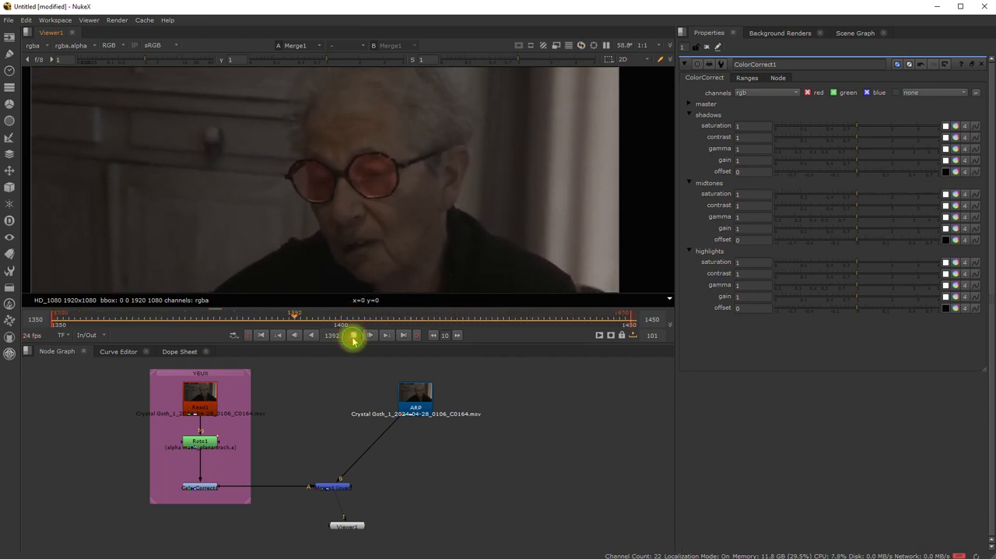
pyautogui.click(352, 335)
pyautogui.click(424, 401)
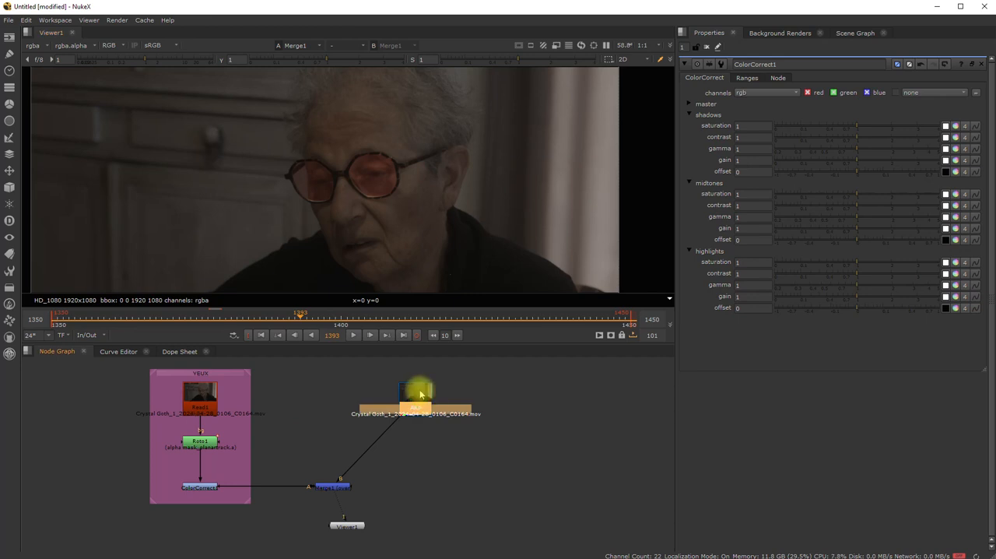
pyautogui.press('1')
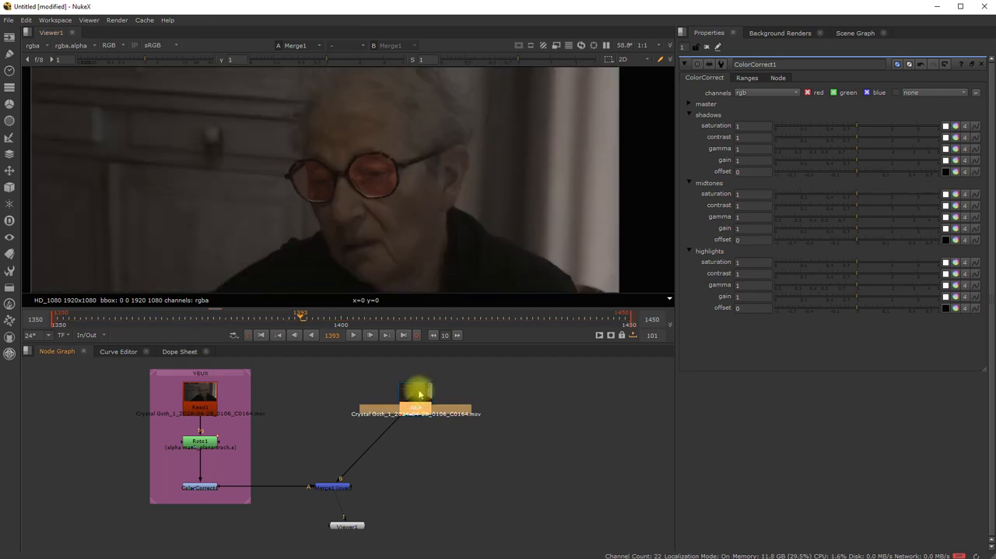
pyautogui.click(201, 396)
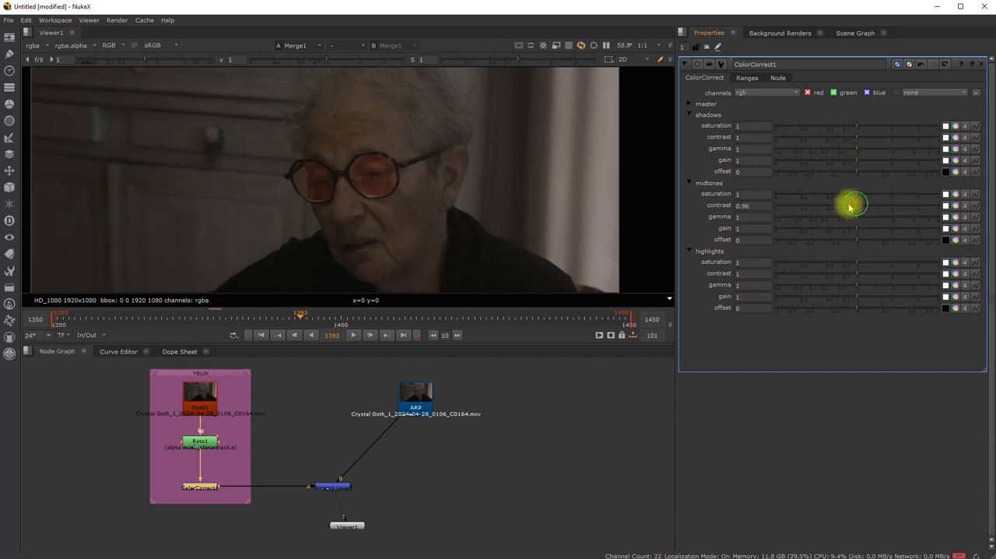
# - Set ColorCorrect1's midtones contrast to 2.75, gamma to 0.85 and gain to 2.48, and the shadows gain to 0.44
pyautogui.moveTo(851, 207); pyautogui.dragTo(903, 234)
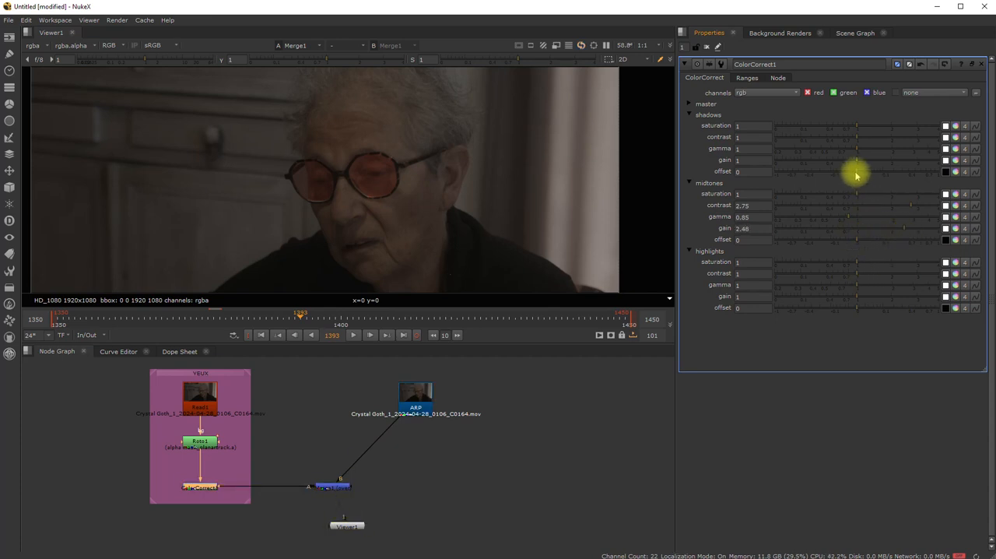
pyautogui.moveTo(859, 162); pyautogui.dragTo(827, 160)
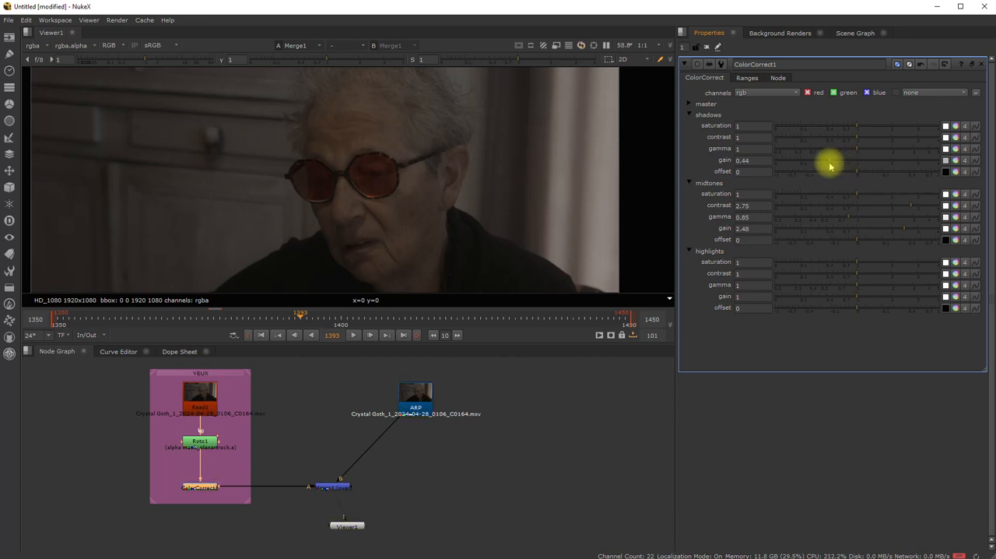
pyautogui.click(472, 429)
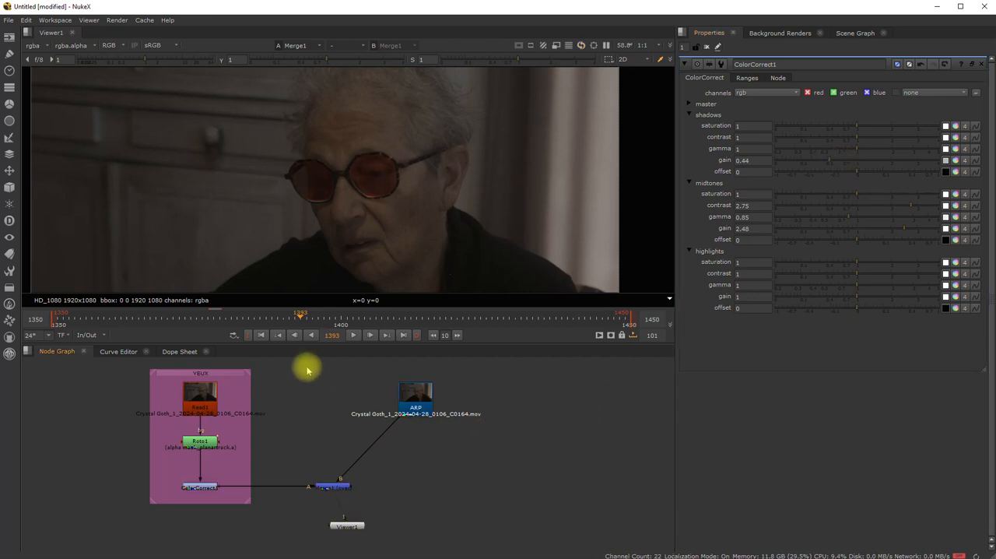
# - Return to the first frame and, in Roto1, set the Verre_droit shape's feather to -8 and feather falloff to 0.4
pyautogui.click(262, 335)
pyautogui.scroll(5, 337, 227)
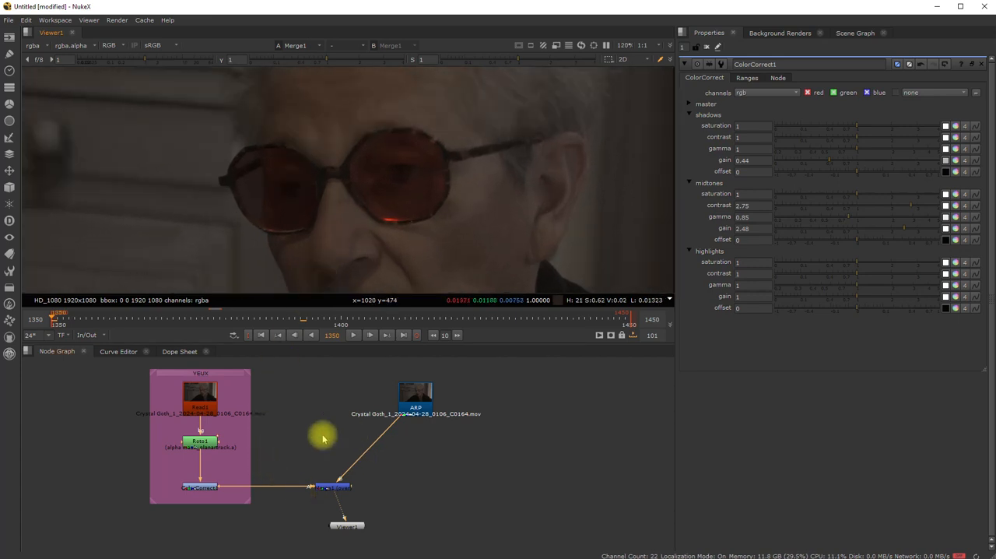
pyautogui.doubleClick(200, 441)
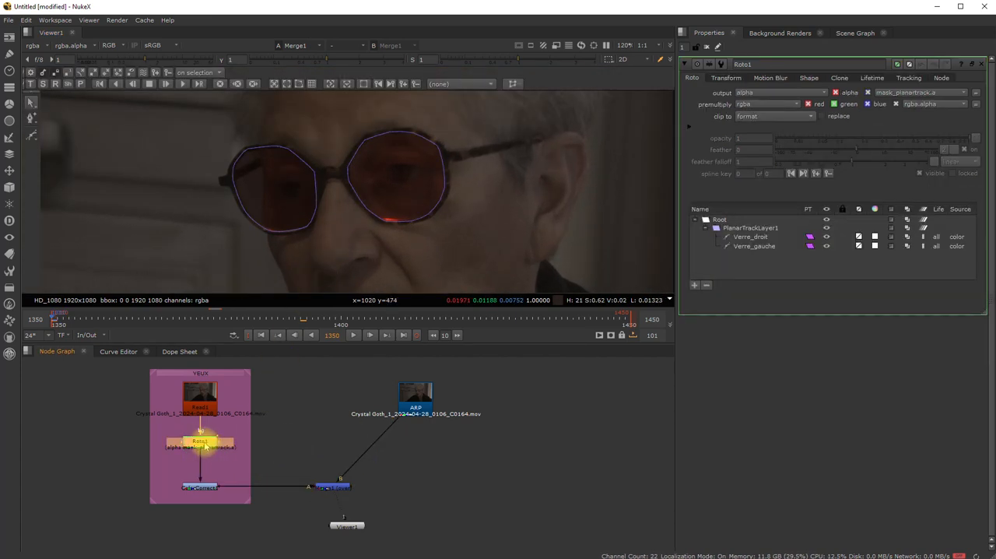
pyautogui.click(751, 237)
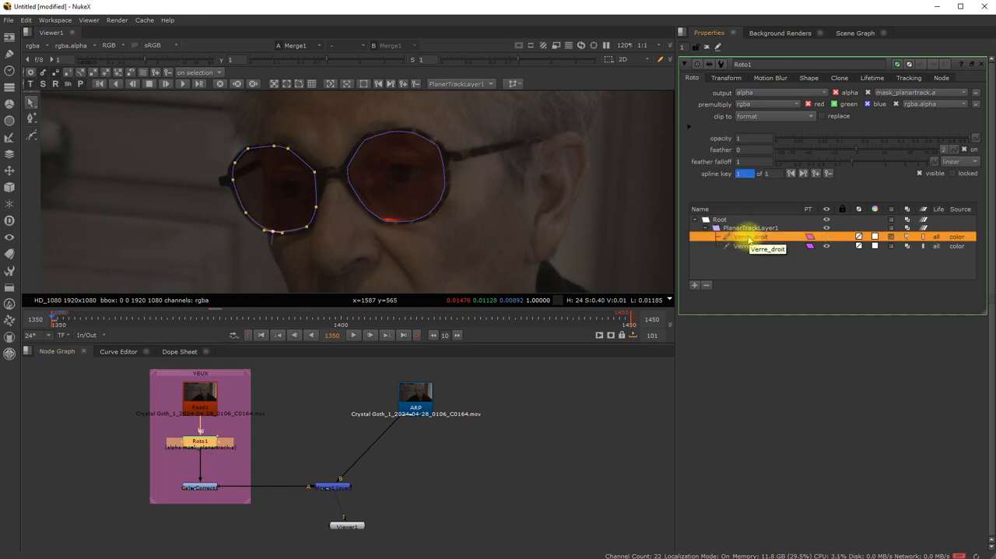
pyautogui.moveTo(745, 149); pyautogui.dragTo(726, 150)
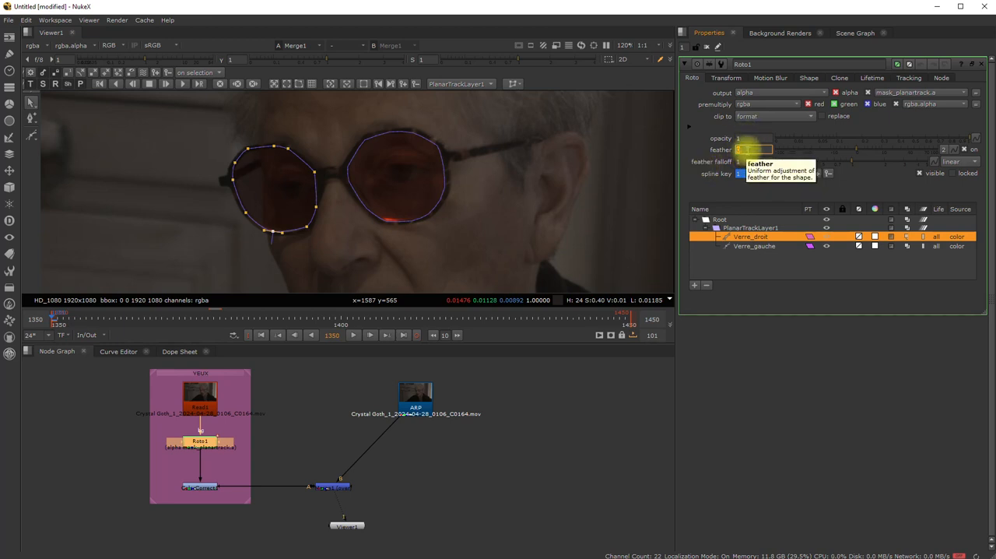
pyautogui.write('0')
pyautogui.press('Tab')
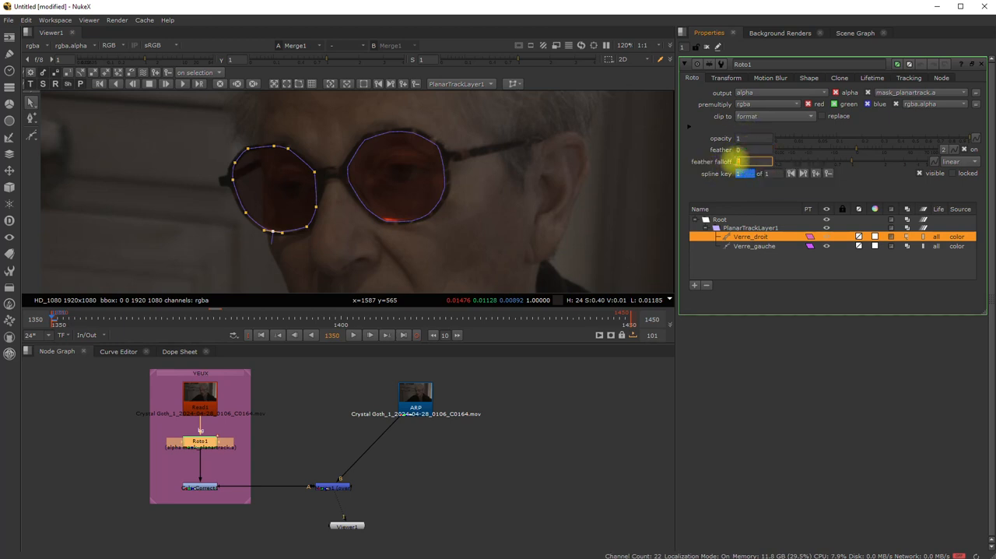
pyautogui.write('0.82')
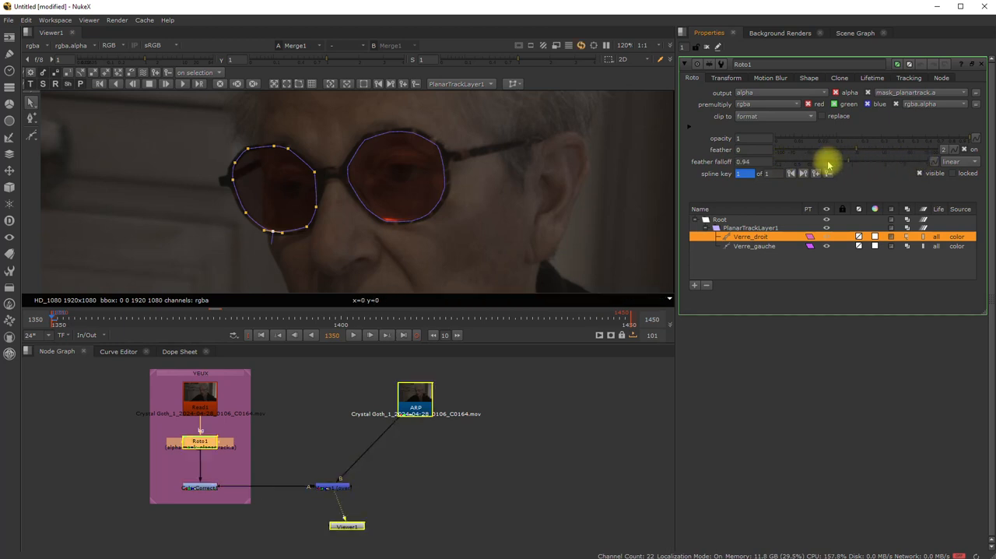
pyautogui.press('Return')
pyautogui.moveTo(849, 165); pyautogui.dragTo(820, 162)
pyautogui.moveTo(940, 165); pyautogui.dragTo(832, 163)
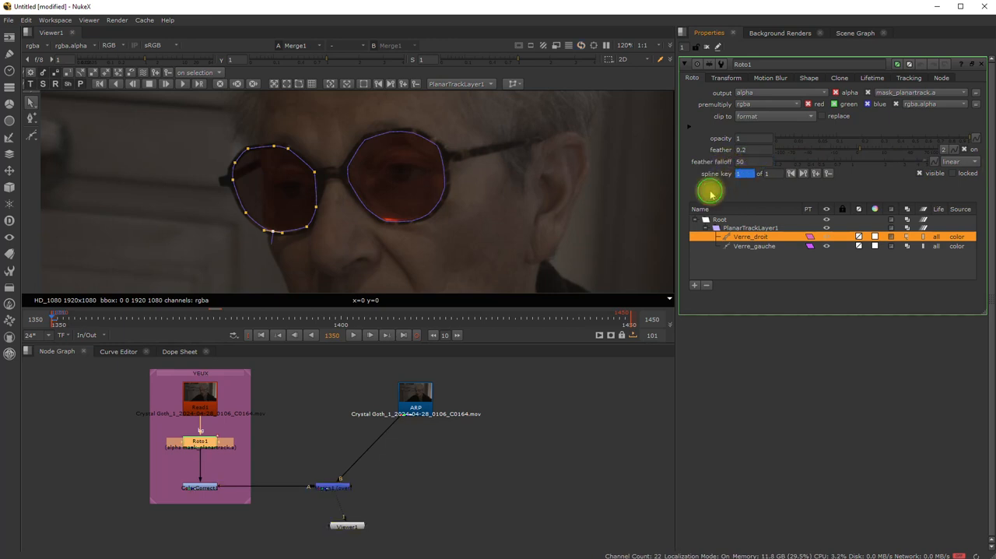
pyautogui.moveTo(862, 155); pyautogui.dragTo(832, 152)
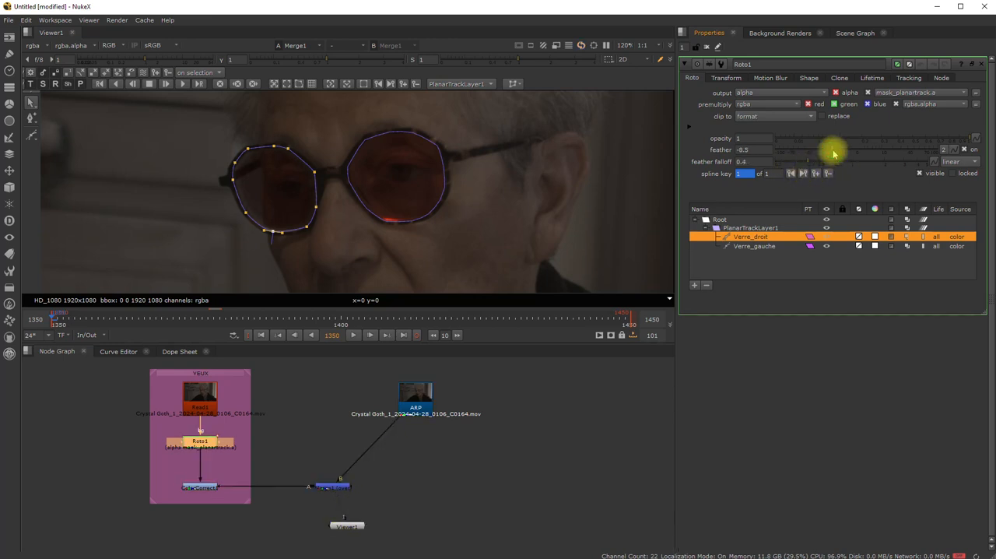
# - Set the Verre_gauche shape's feather to -9.5 and feather falloff to 0.37
pyautogui.click(748, 248)
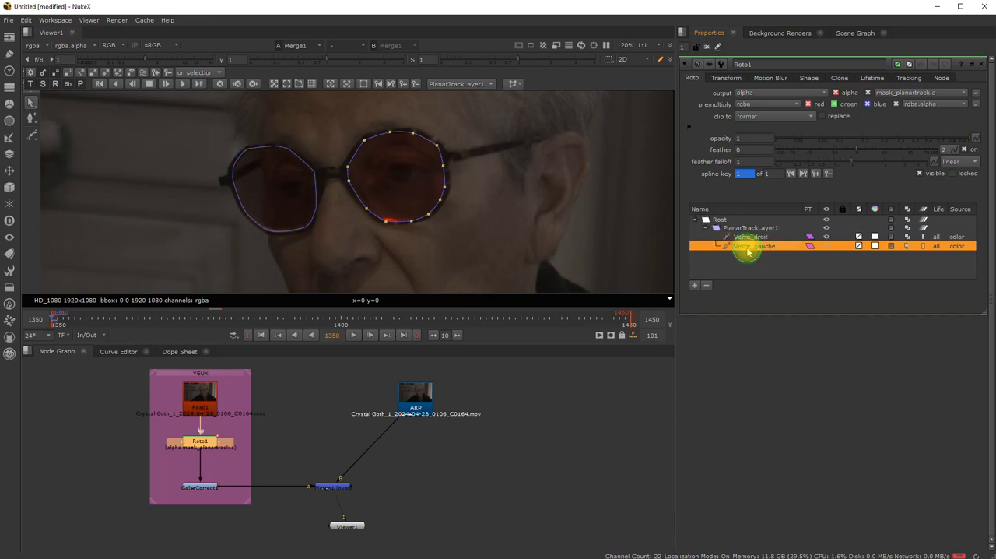
pyautogui.moveTo(856, 153); pyautogui.dragTo(827, 153)
pyautogui.click(747, 239)
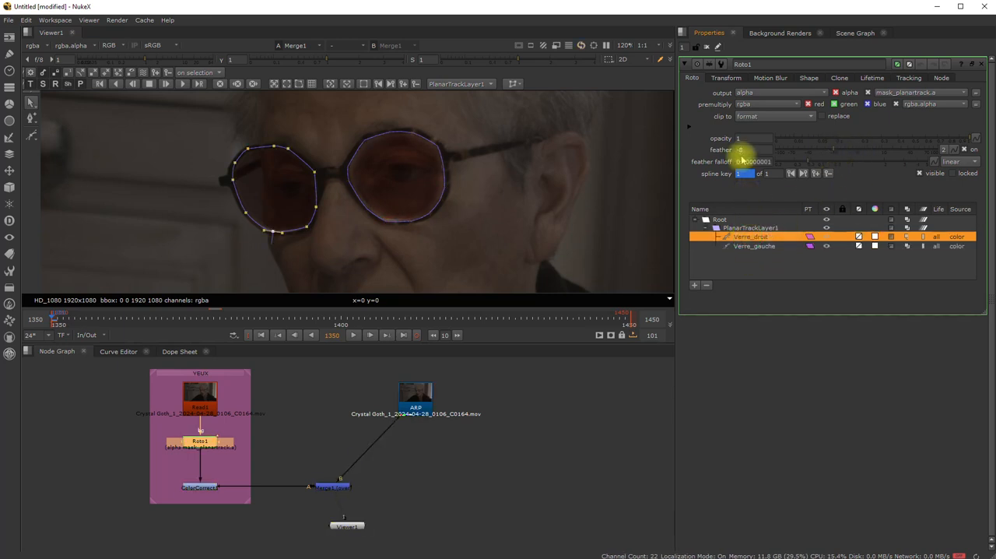
pyautogui.click(747, 248)
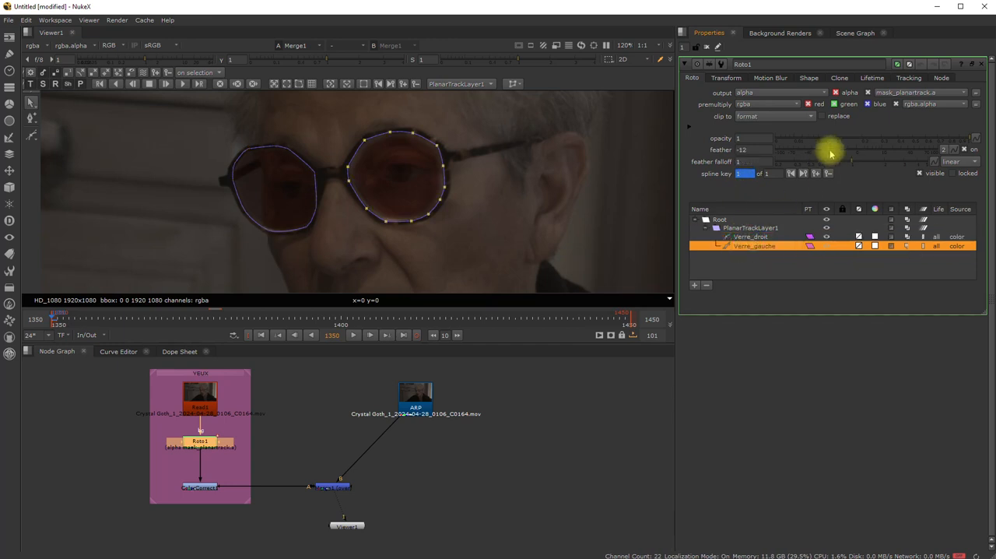
pyautogui.moveTo(828, 151); pyautogui.dragTo(807, 163)
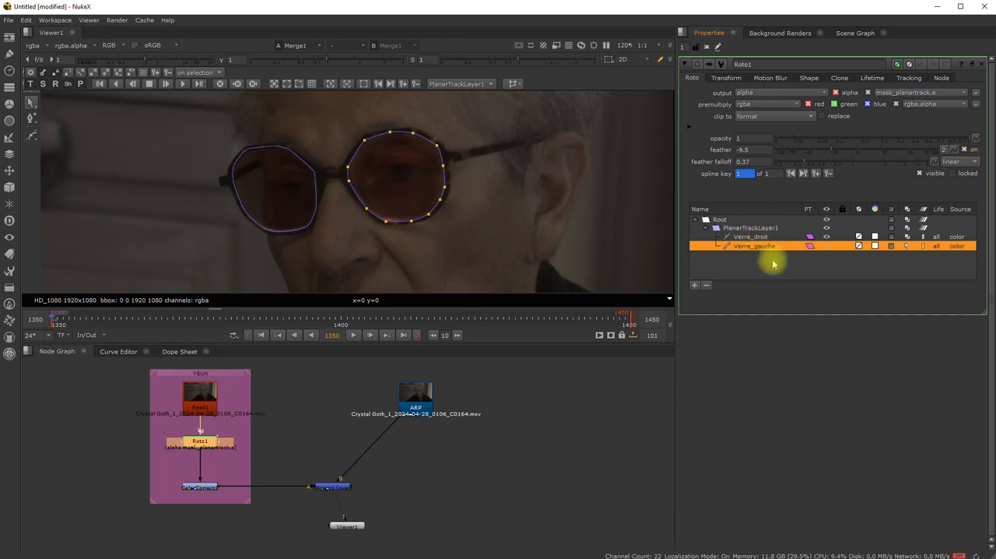
# - Set opacity 0.635, feather -9 and feather falloff 0.53 for the Verre_droit and Verre_gauche shapes together
pyautogui.keyDown('shift'); pyautogui.click(747, 238); pyautogui.keyUp('shift')
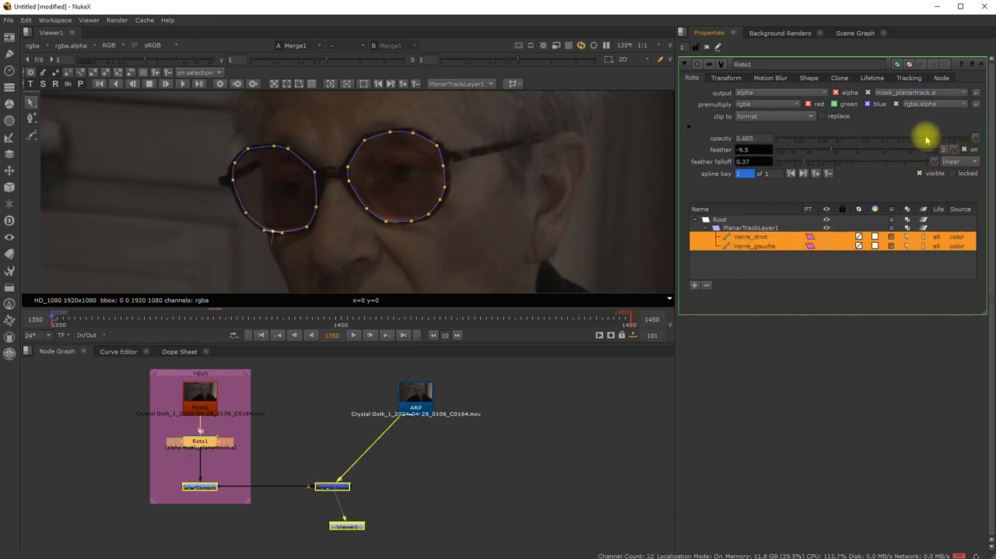
pyautogui.moveTo(934, 138); pyautogui.dragTo(832, 155)
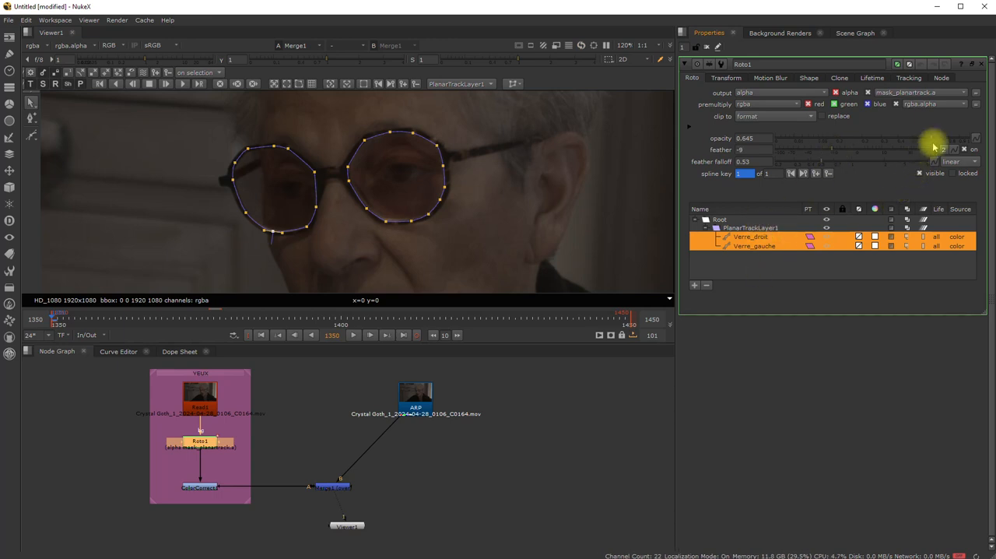
pyautogui.moveTo(933, 138); pyautogui.dragTo(923, 138)
pyautogui.click(578, 396)
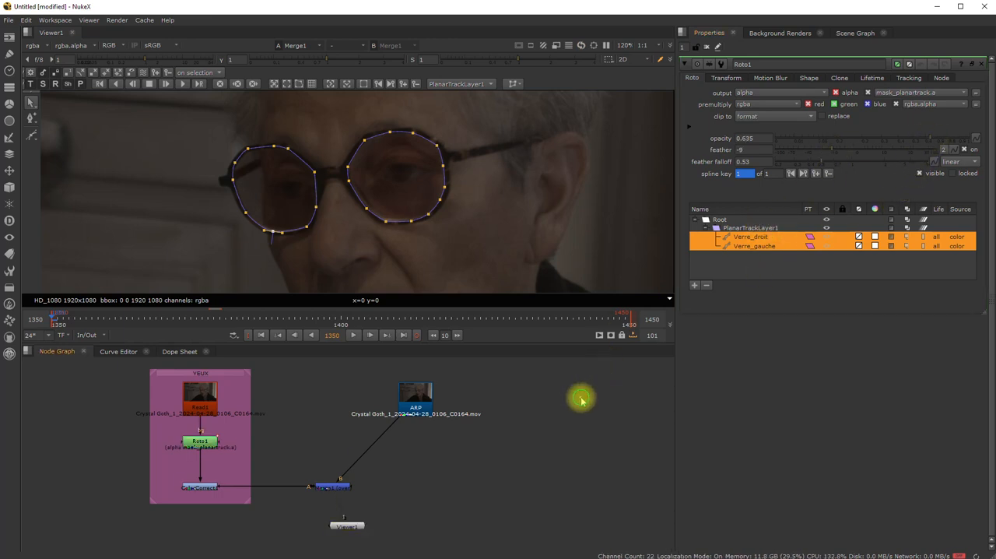
# - Hide the roto overlay and play the merged shot from frame 1350 to about frame 1433 to check the lens edges
pyautogui.doubleClick(342, 525)
pyautogui.click(466, 491)
pyautogui.scroll(-3, 389, 231)
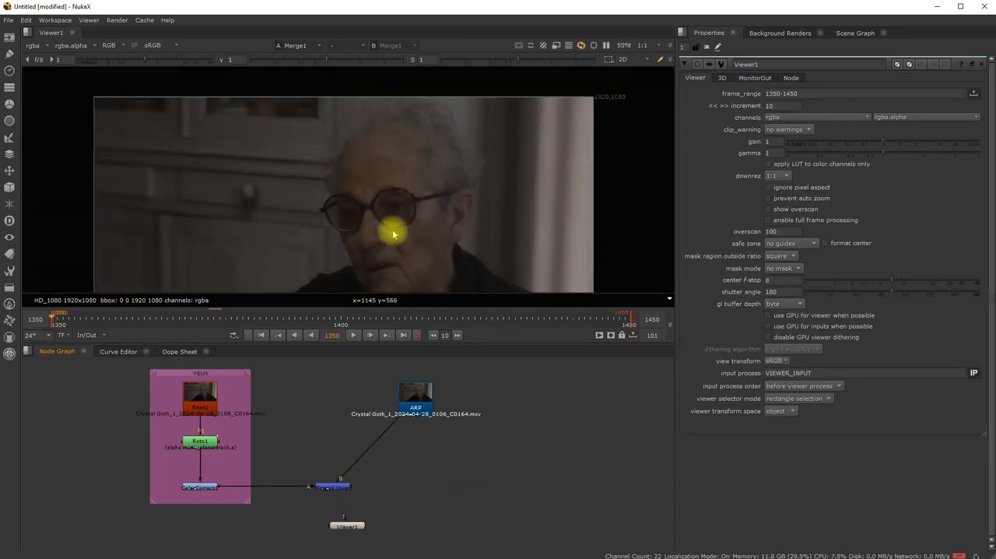
pyautogui.scroll(2, 393, 233)
pyautogui.scroll(2, 393, 234)
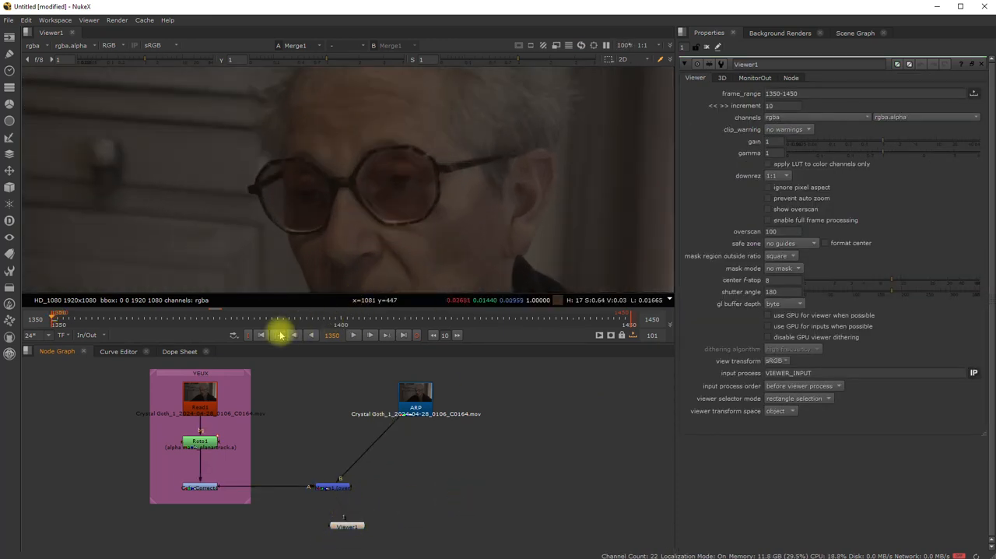
pyautogui.click(352, 336)
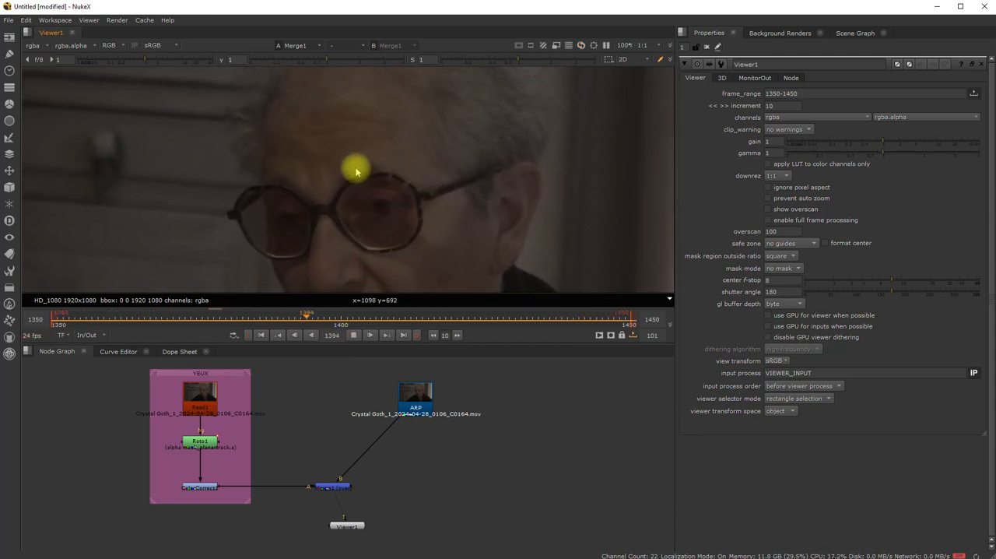
pyautogui.click(354, 335)
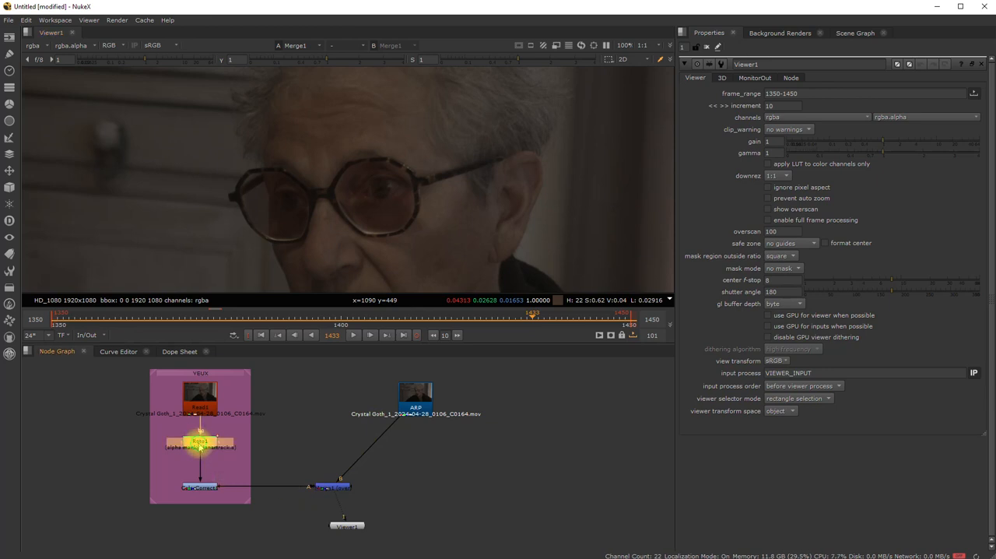
# - Set both lens shapes in Roto1 to feather 7, feather falloff 0.215 and opacity 0.72
pyautogui.doubleClick(200, 446)
pyautogui.moveTo(765, 264); pyautogui.dragTo(746, 238)
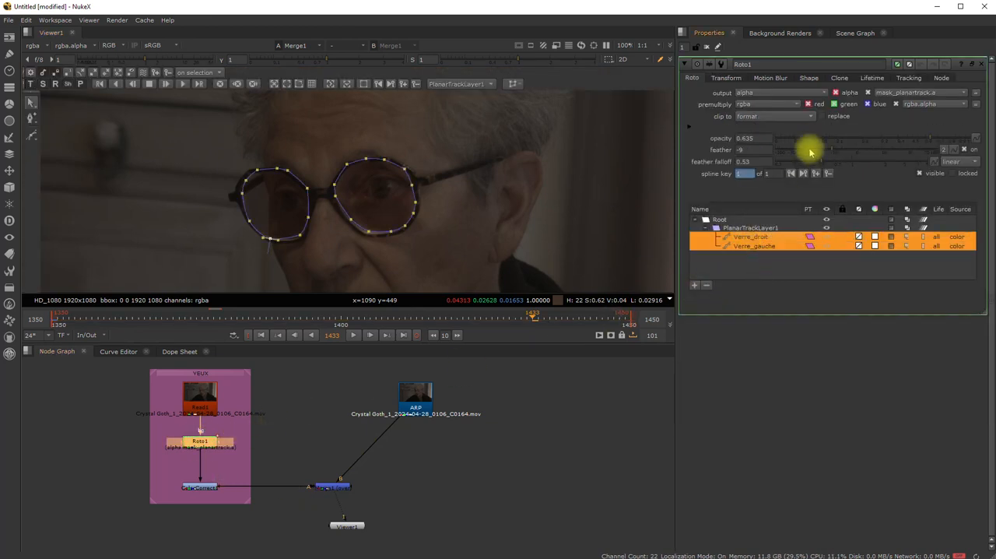
pyautogui.moveTo(823, 161); pyautogui.dragTo(874, 152)
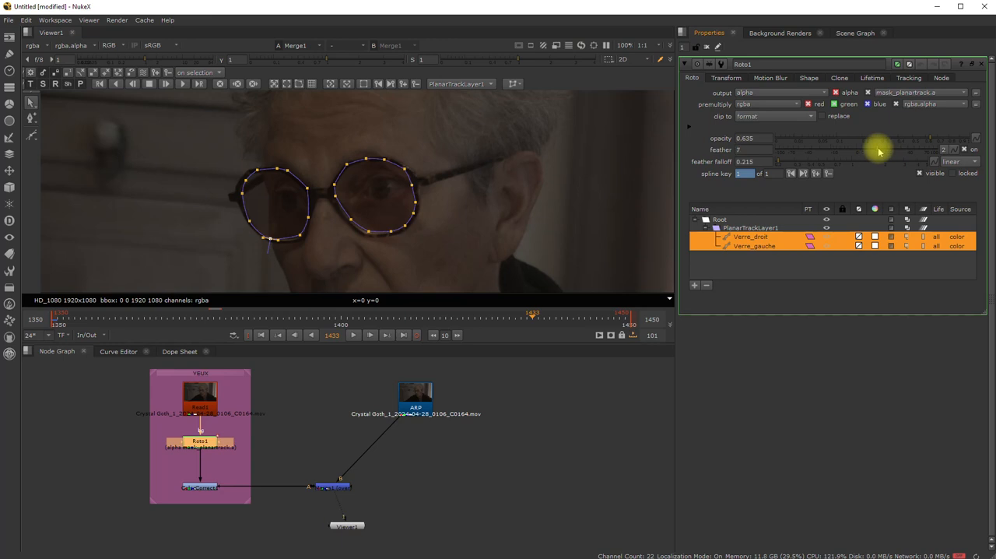
pyautogui.moveTo(928, 139); pyautogui.dragTo(941, 133)
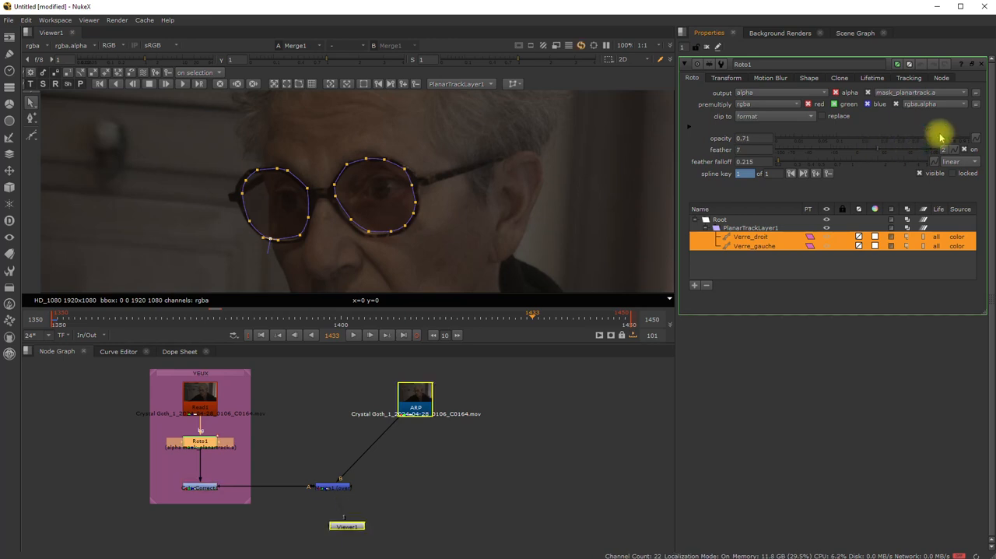
# - Play the merged shot without the roto overlay from the first frame to about frame 1416 to examine the softened lenses
pyautogui.doubleClick(346, 527)
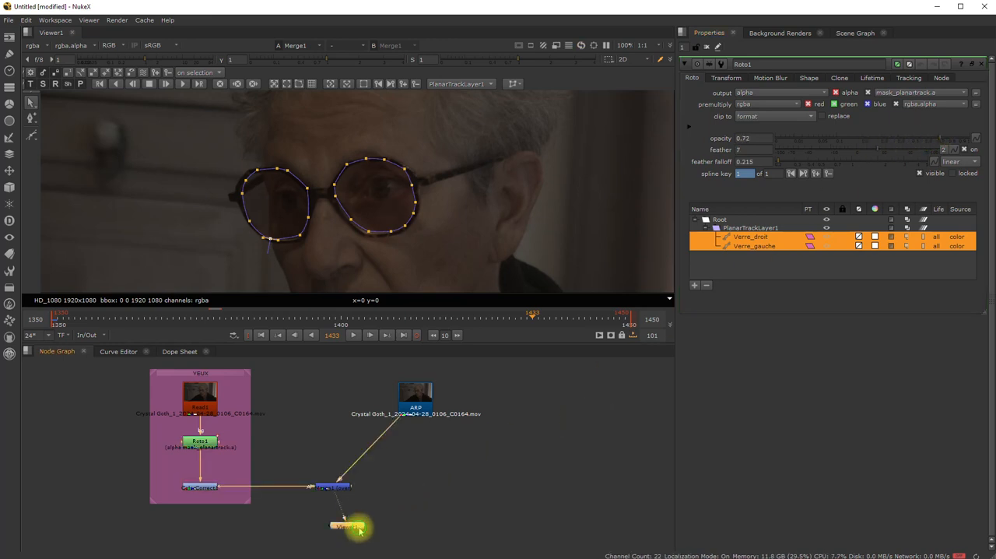
pyautogui.scroll(-1, 374, 221)
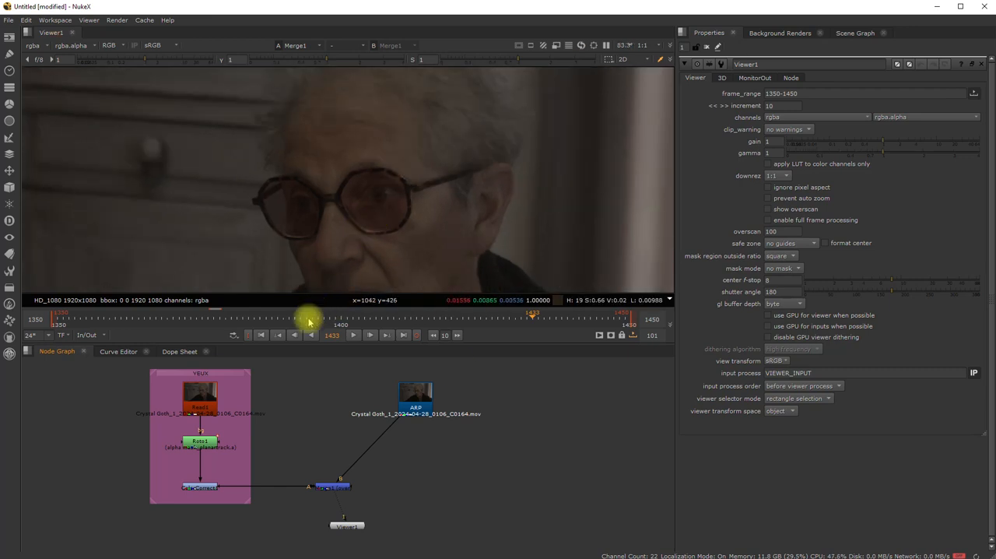
pyautogui.click(260, 335)
pyautogui.click(351, 336)
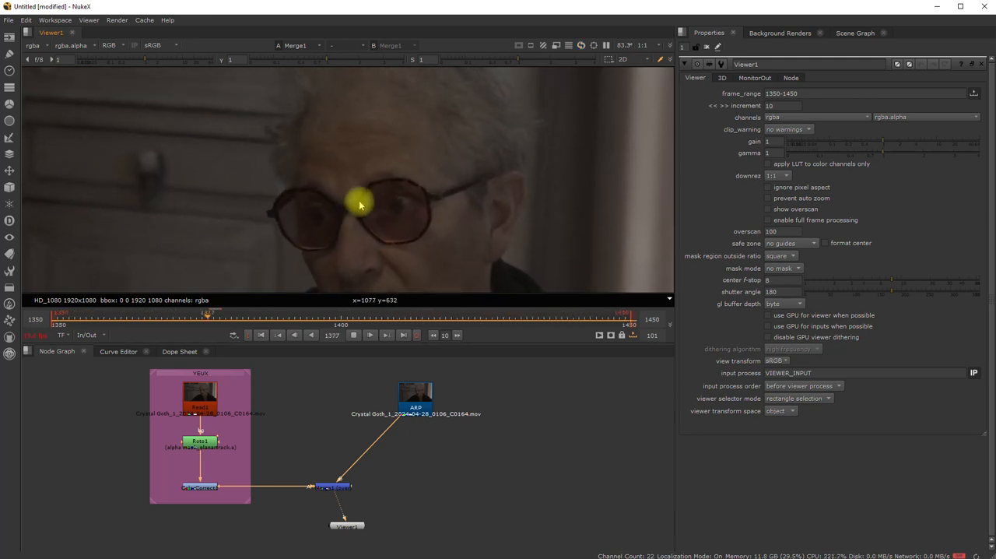
pyautogui.click(355, 335)
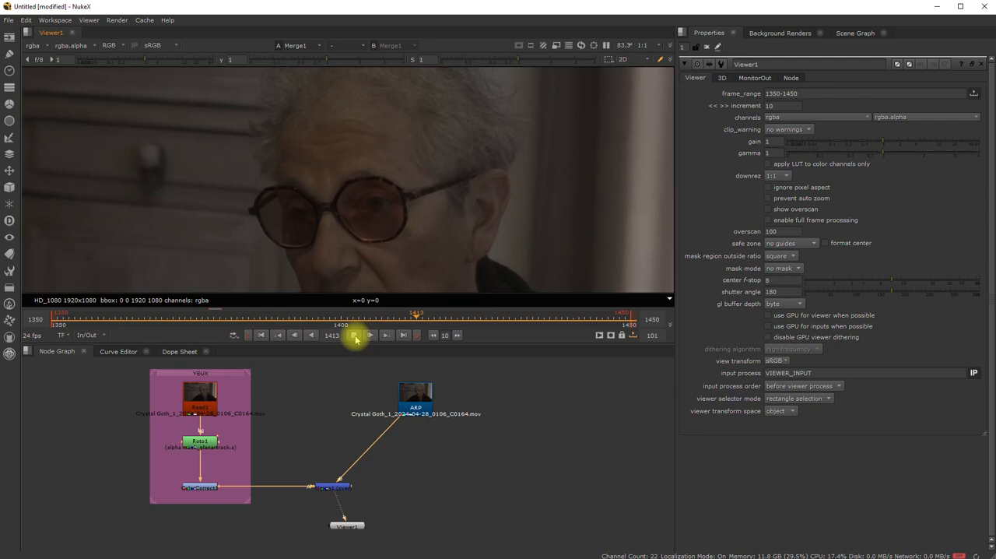
# - Set ColorCorrect1's shadows saturation to 2.55, contrast to 1.34 and gamma to 0.63, and return to the first frame
pyautogui.doubleClick(197, 488)
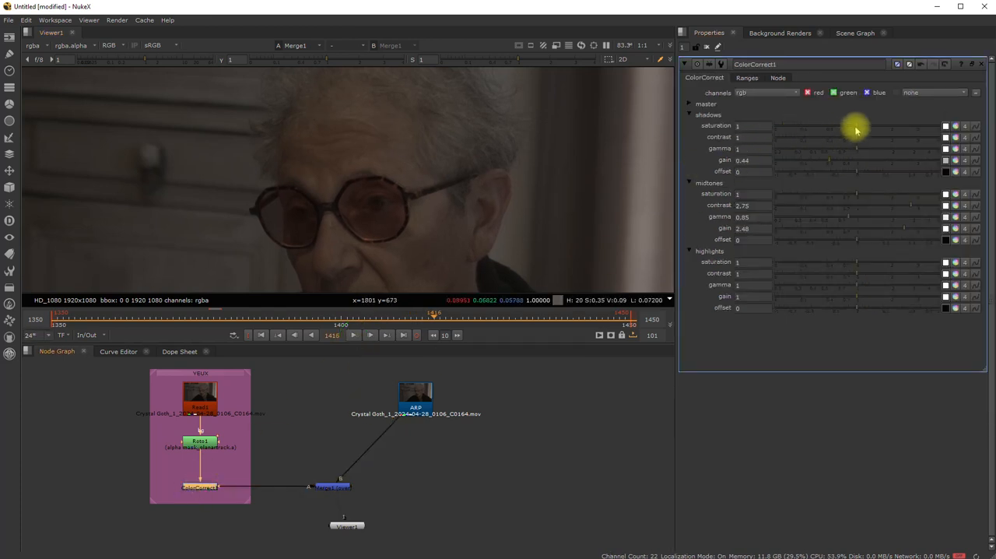
pyautogui.moveTo(860, 128); pyautogui.dragTo(843, 151)
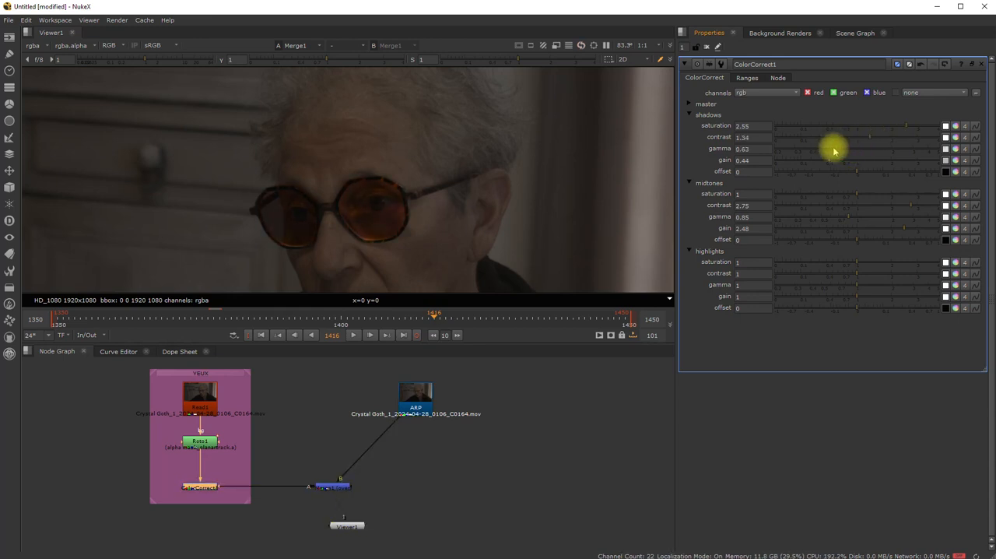
pyautogui.click(262, 335)
# - Lower the opacity of both Roto1 lens shapes to 0.575
pyautogui.click(200, 440)
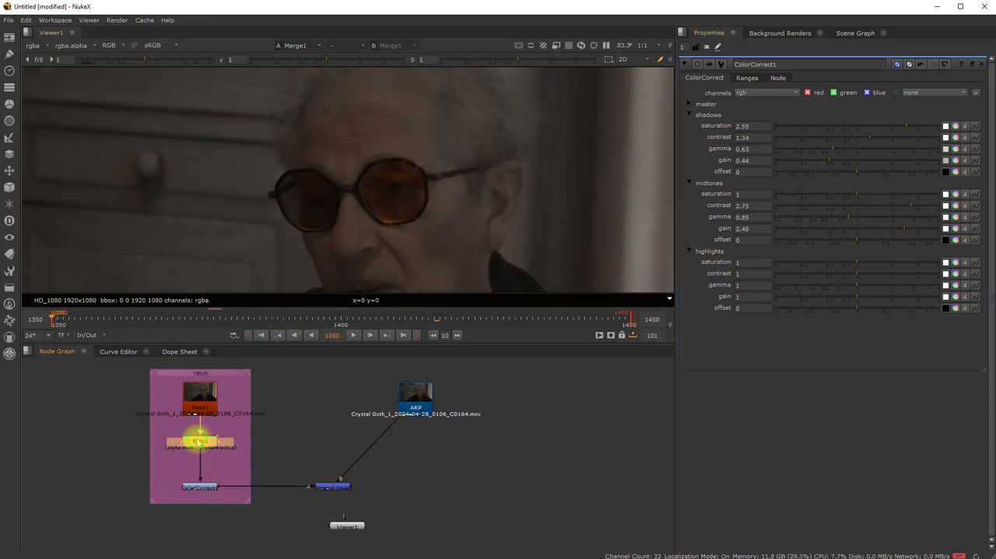
pyautogui.moveTo(781, 265); pyautogui.dragTo(747, 238)
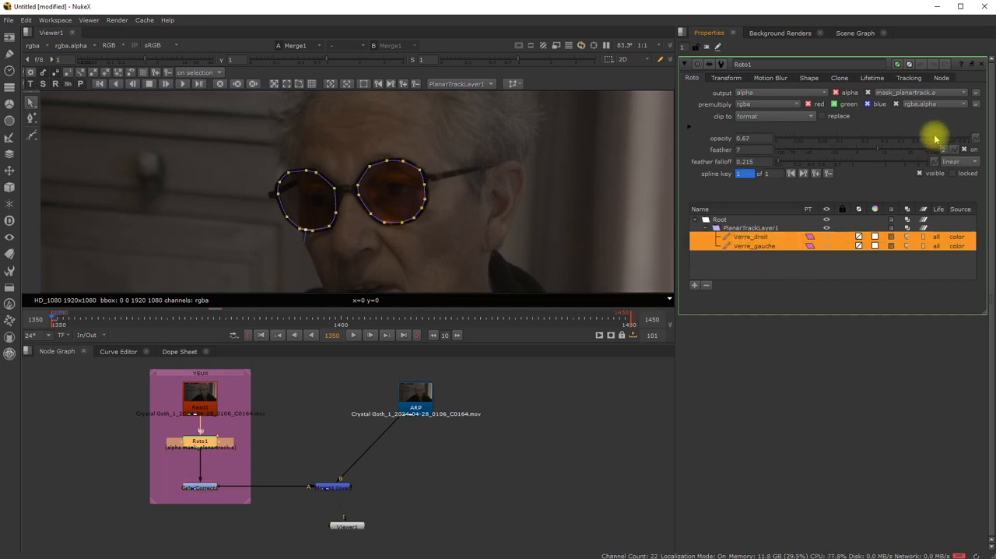
pyautogui.moveTo(941, 138); pyautogui.dragTo(926, 141)
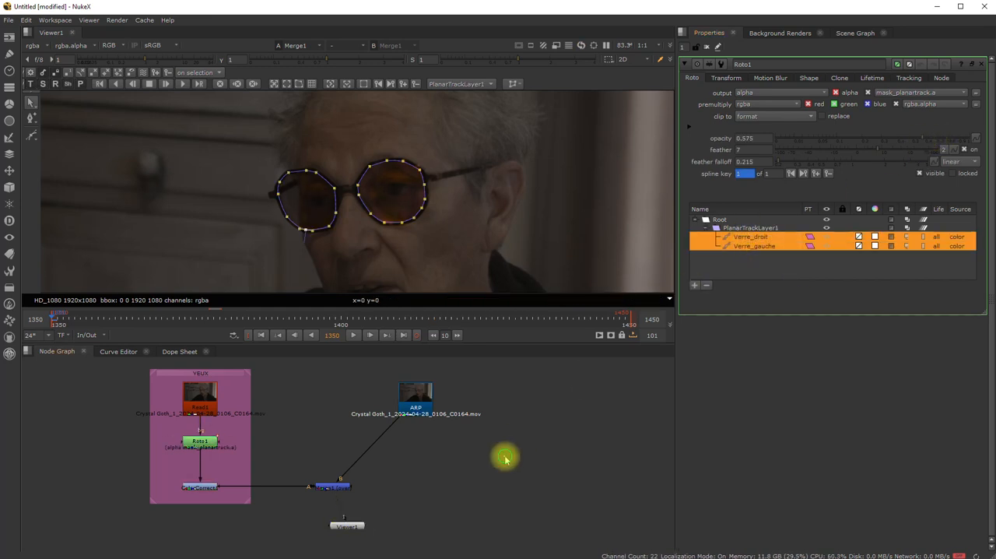
# - Play the merged shot from frame 1350 without the roto overlay and stop at about frame 1364 to review the final lens tint
pyautogui.doubleClick(347, 525)
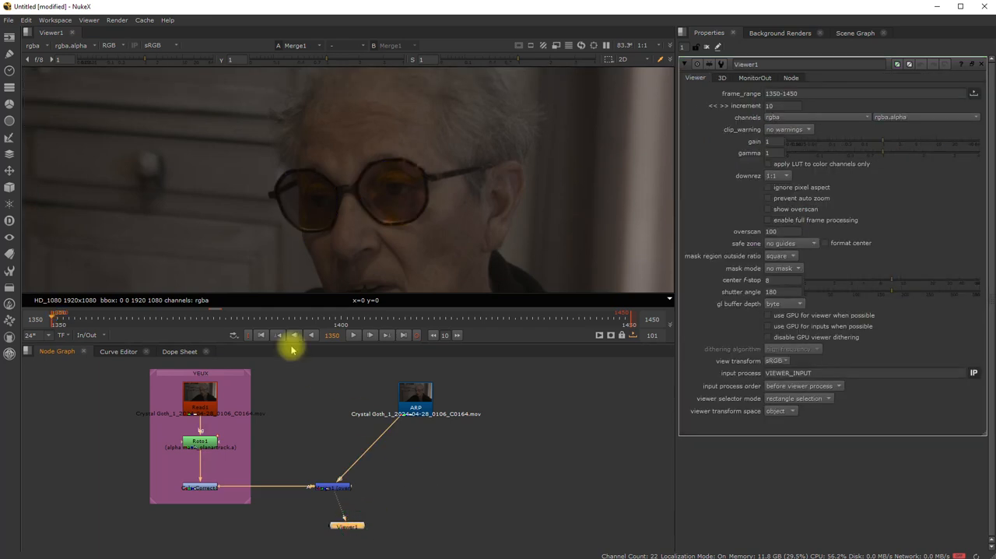
pyautogui.click(354, 335)
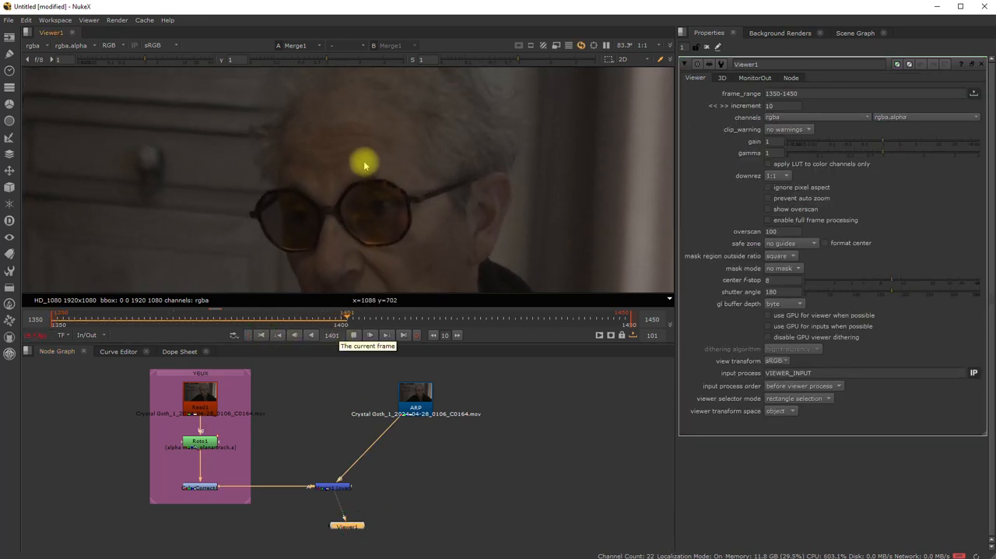
pyautogui.click(353, 337)
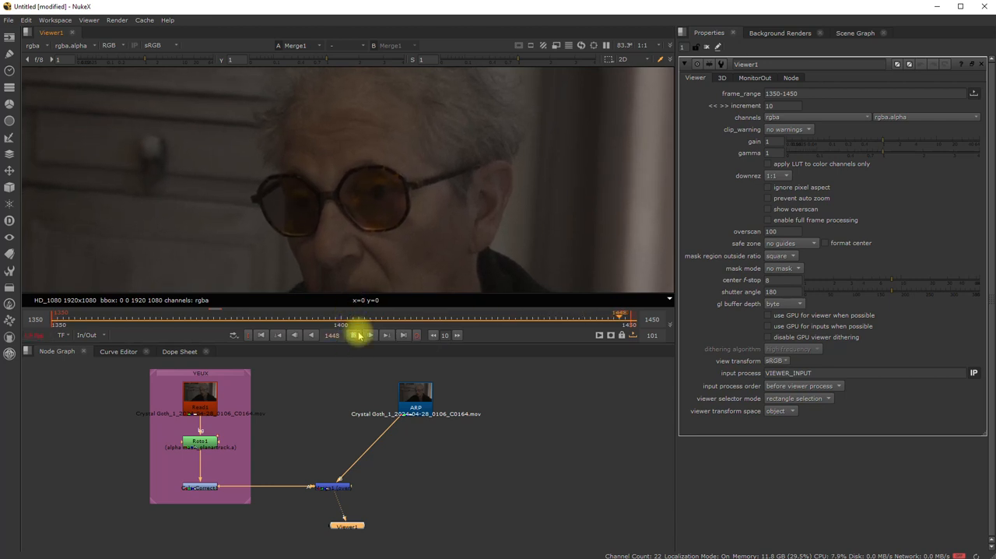
pyautogui.click(355, 335)
pyautogui.scroll(-2, 345, 226)
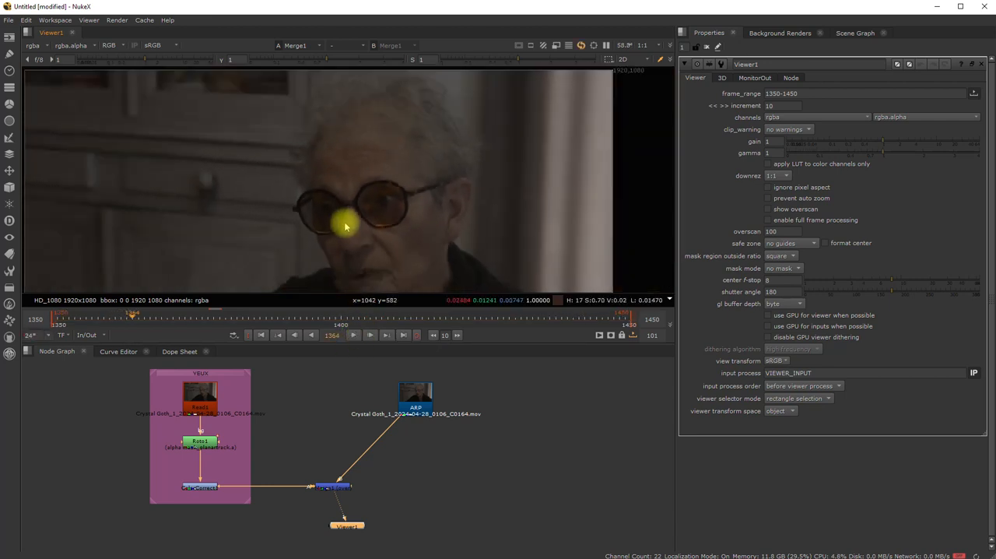
# - Add a Dot to the connection between ARP and the merge's B input to make a right-angle bend, and align Viewer1 beneath the merge node
pyautogui.scroll(-1, 345, 226)
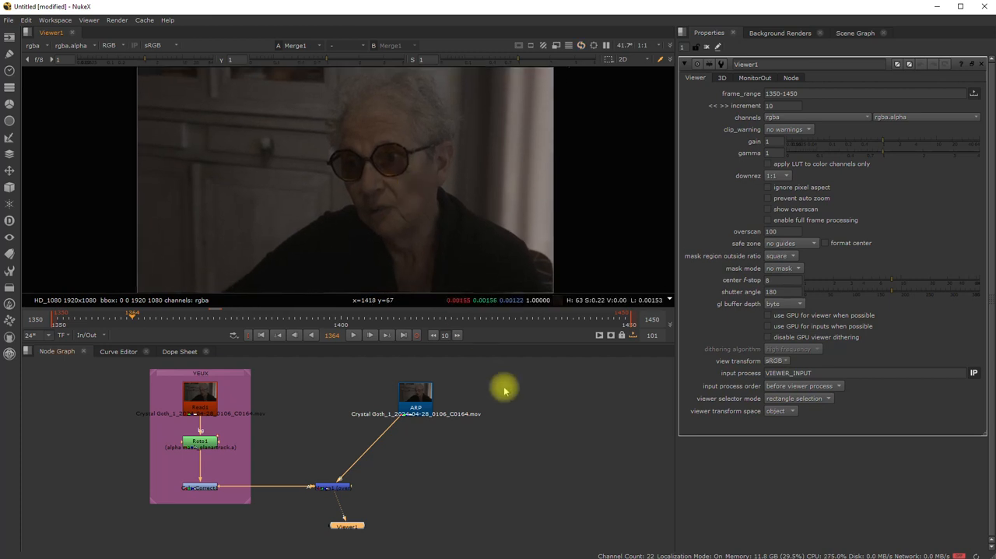
pyautogui.click(514, 408)
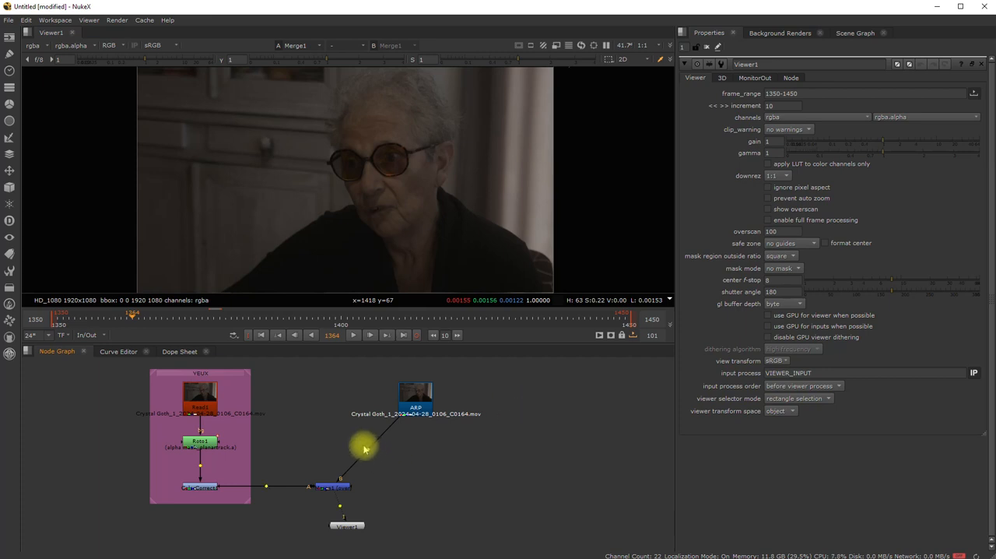
pyautogui.keyDown('ctrl'); pyautogui.moveTo(368, 451); pyautogui.dragTo(422, 487); pyautogui.keyUp('ctrl')
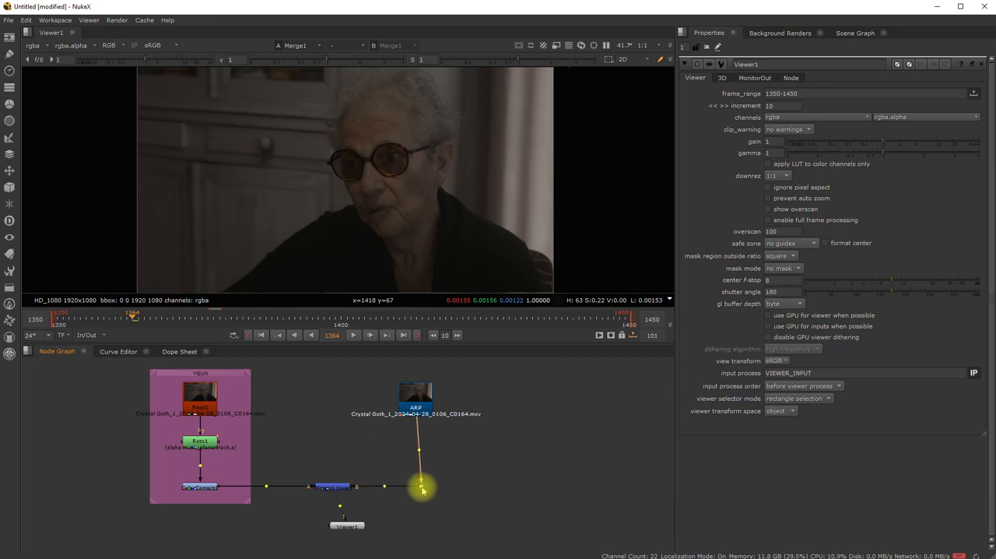
pyautogui.moveTo(353, 527); pyautogui.dragTo(338, 528)
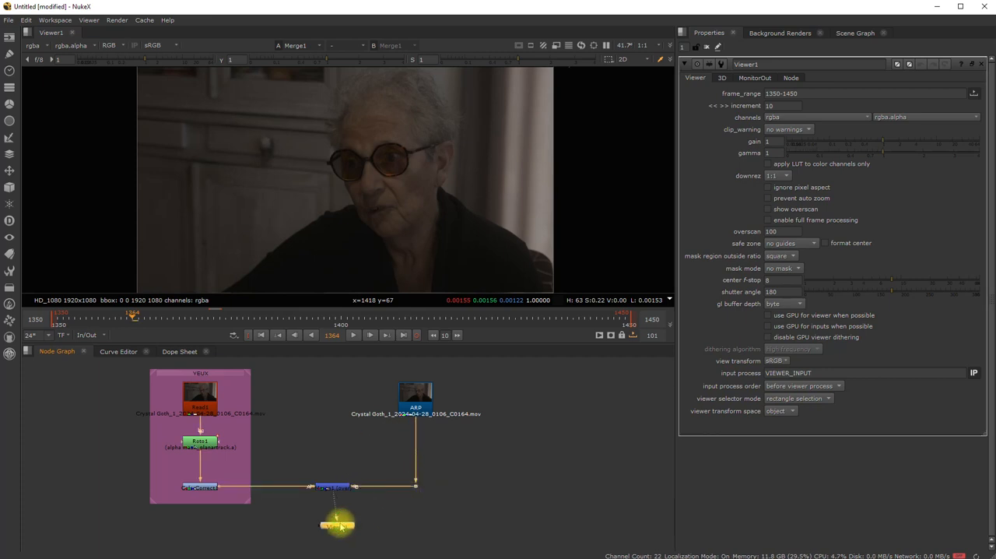
# - Move the YEUX backdrop with its nodes and the ARP clip with its Dot closer to the merge node, keeping ARP vertically aligned above the Dot
pyautogui.moveTo(428, 378); pyautogui.dragTo(378, 523)
pyautogui.moveTo(413, 397); pyautogui.dragTo(387, 399)
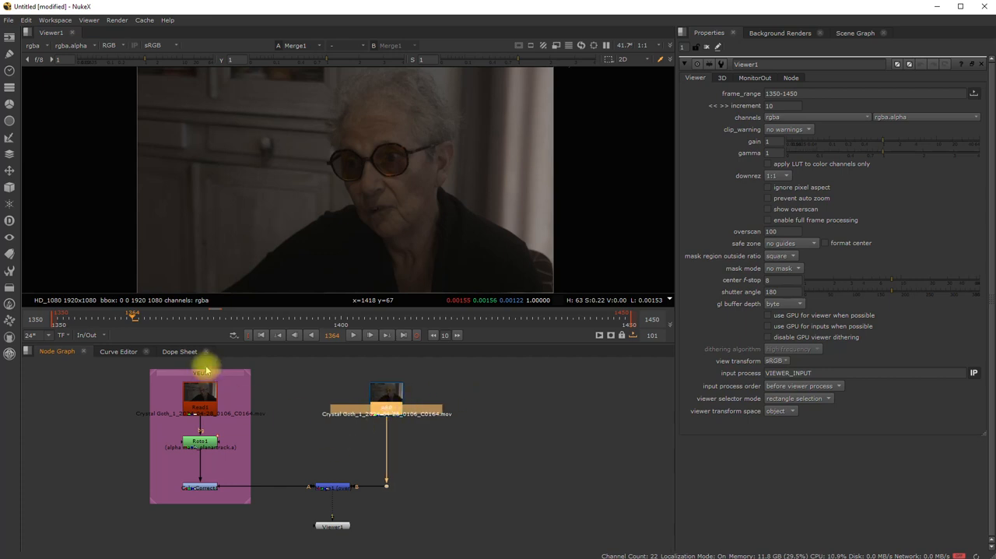
pyautogui.moveTo(208, 374); pyautogui.dragTo(255, 372)
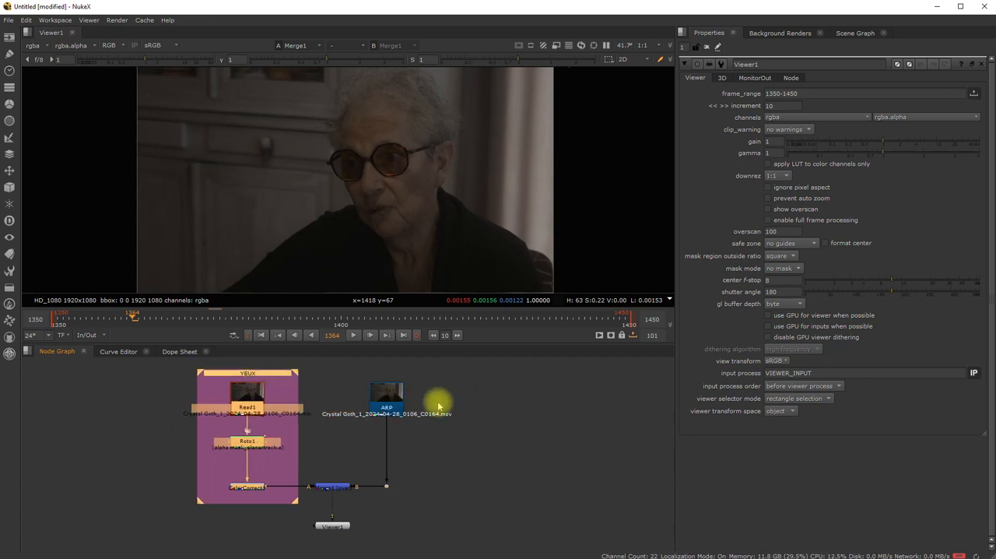
pyautogui.moveTo(389, 395); pyautogui.dragTo(405, 394)
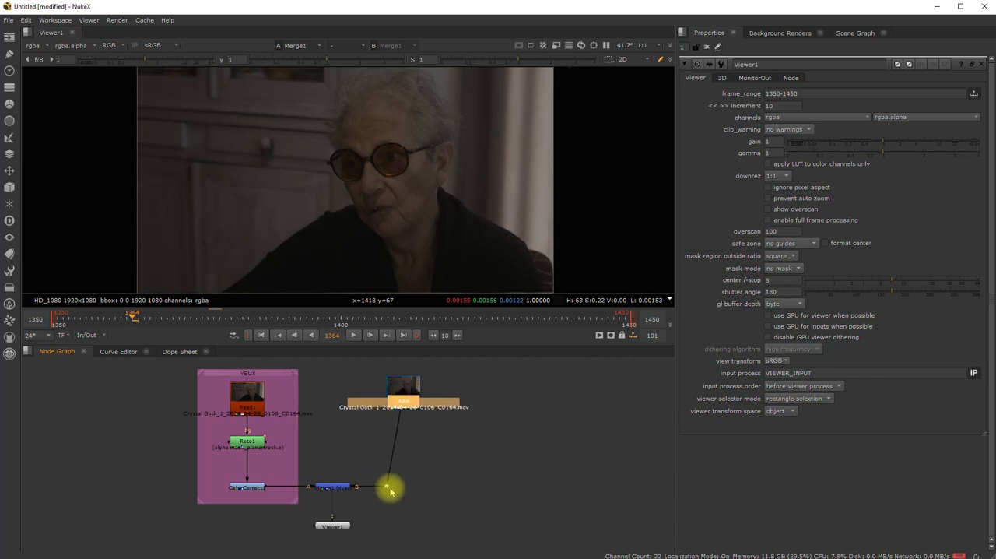
pyautogui.moveTo(390, 490); pyautogui.dragTo(407, 490)
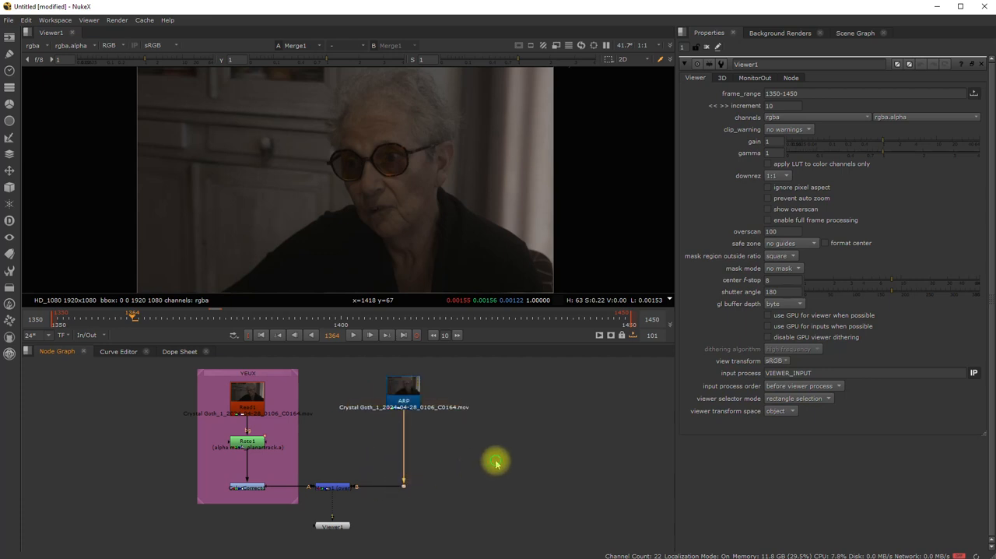
pyautogui.click(497, 464)
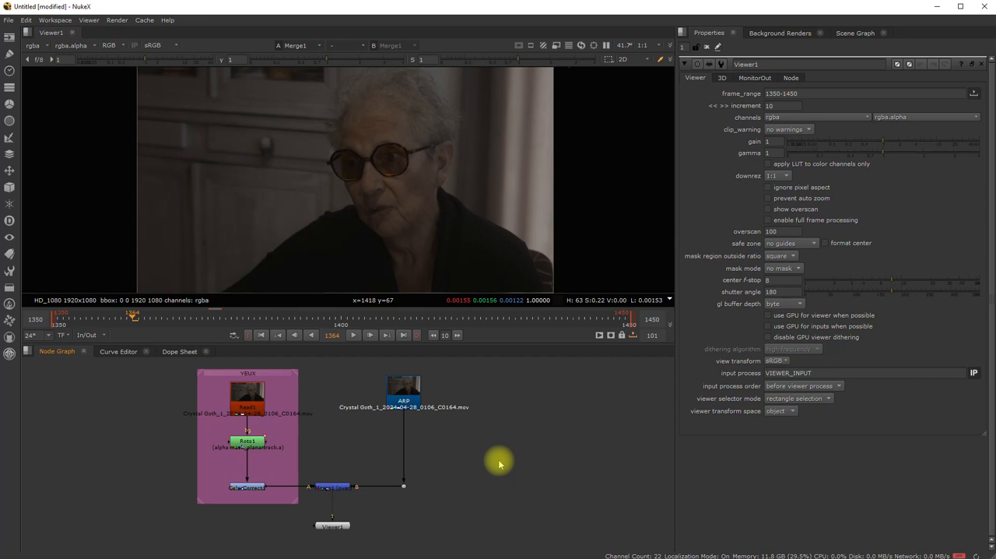